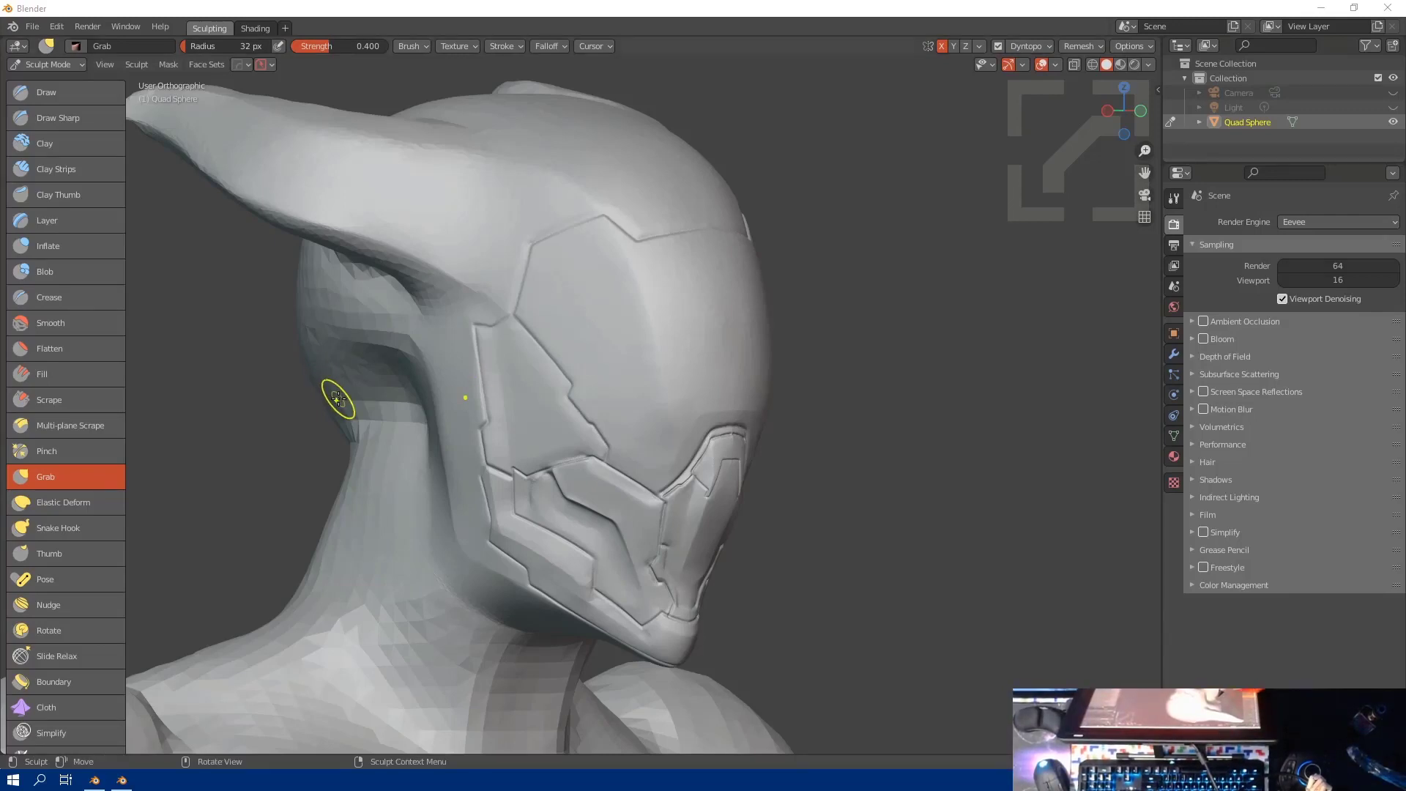
Step: Start a new file from the Sculpting template
click(32, 26)
mouse_move(58, 53)
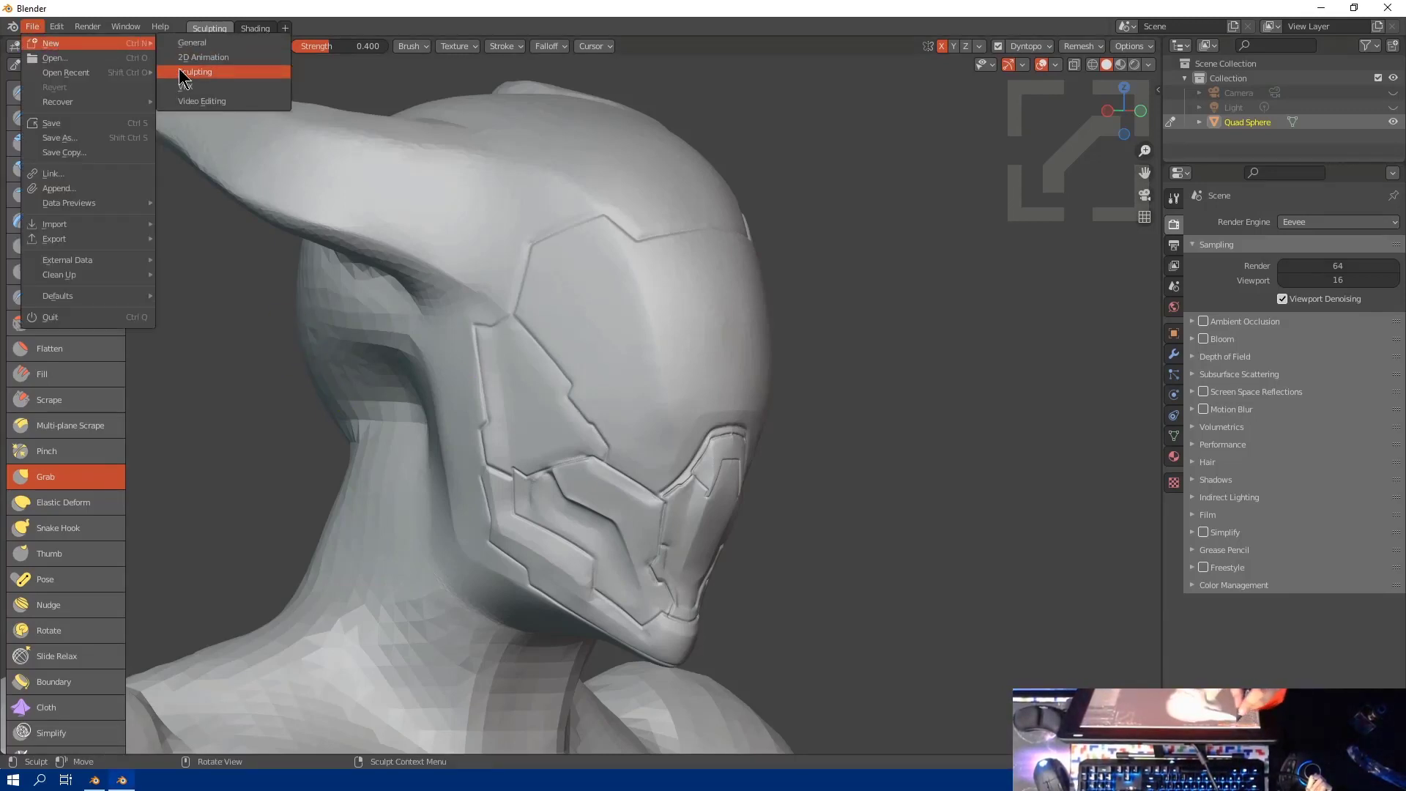
key(Return)
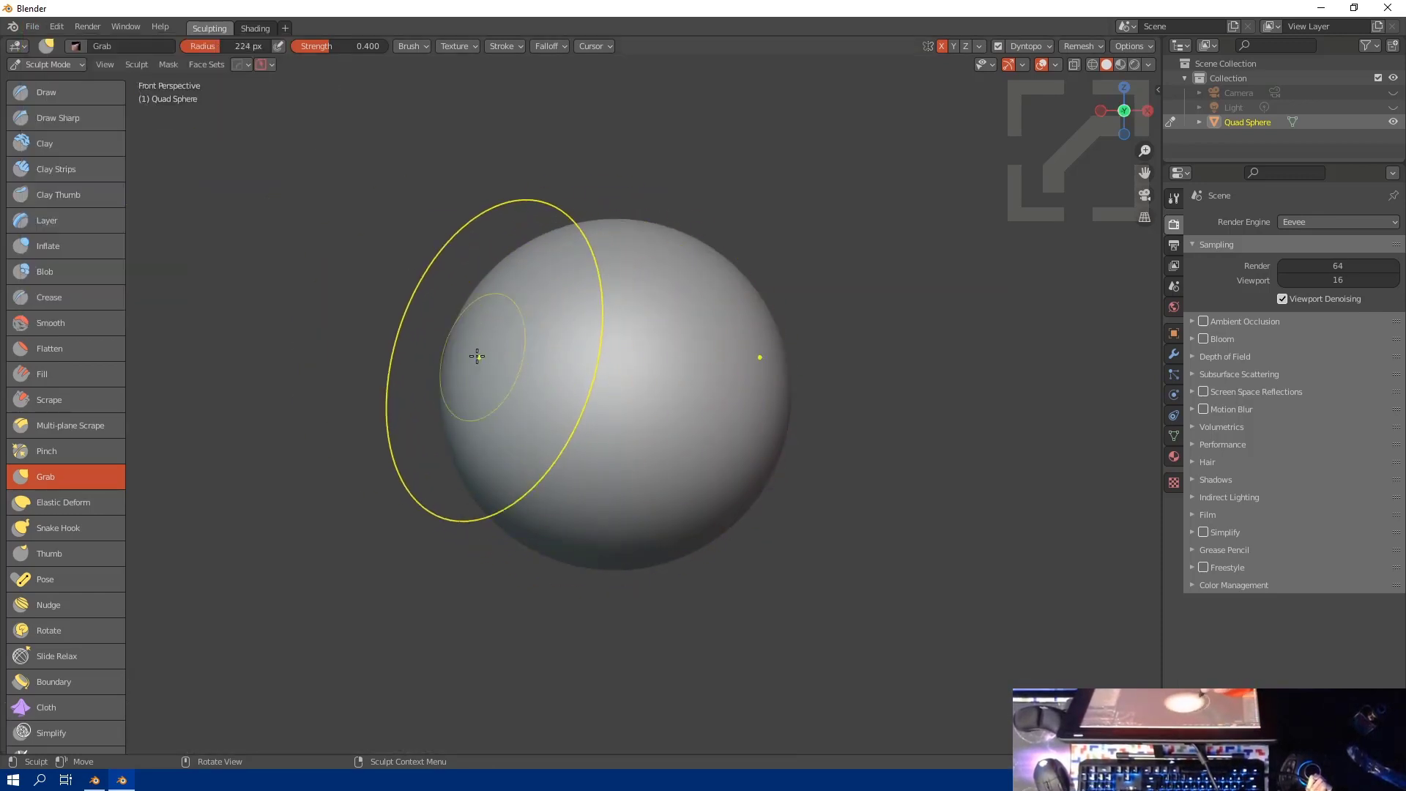
Step: Enlarge the Grab brush to about 300 px and push both sides of the sphere inward symmetrically
key(bracketright)
key(bracketright)
key(bracketright)
key(bracketright)
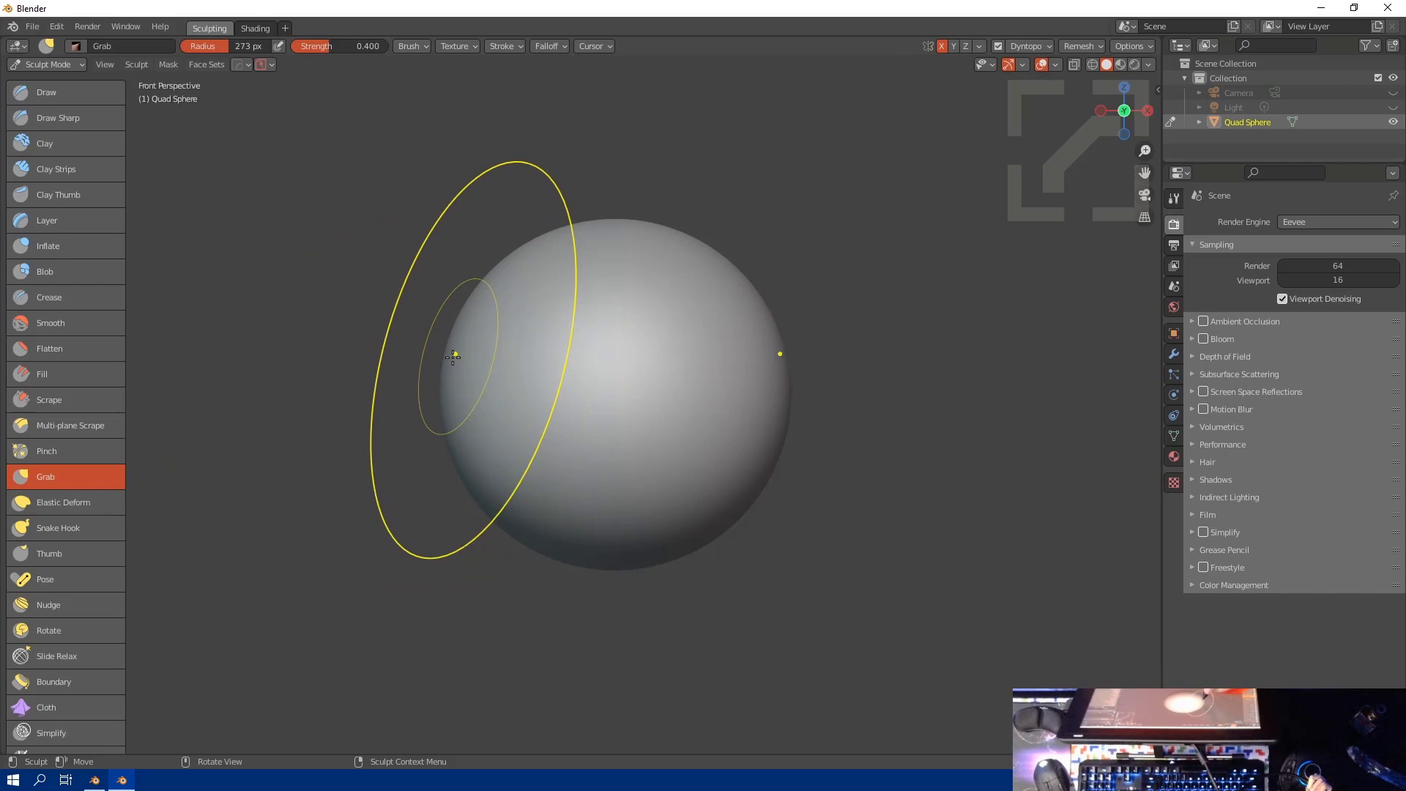
key(q)
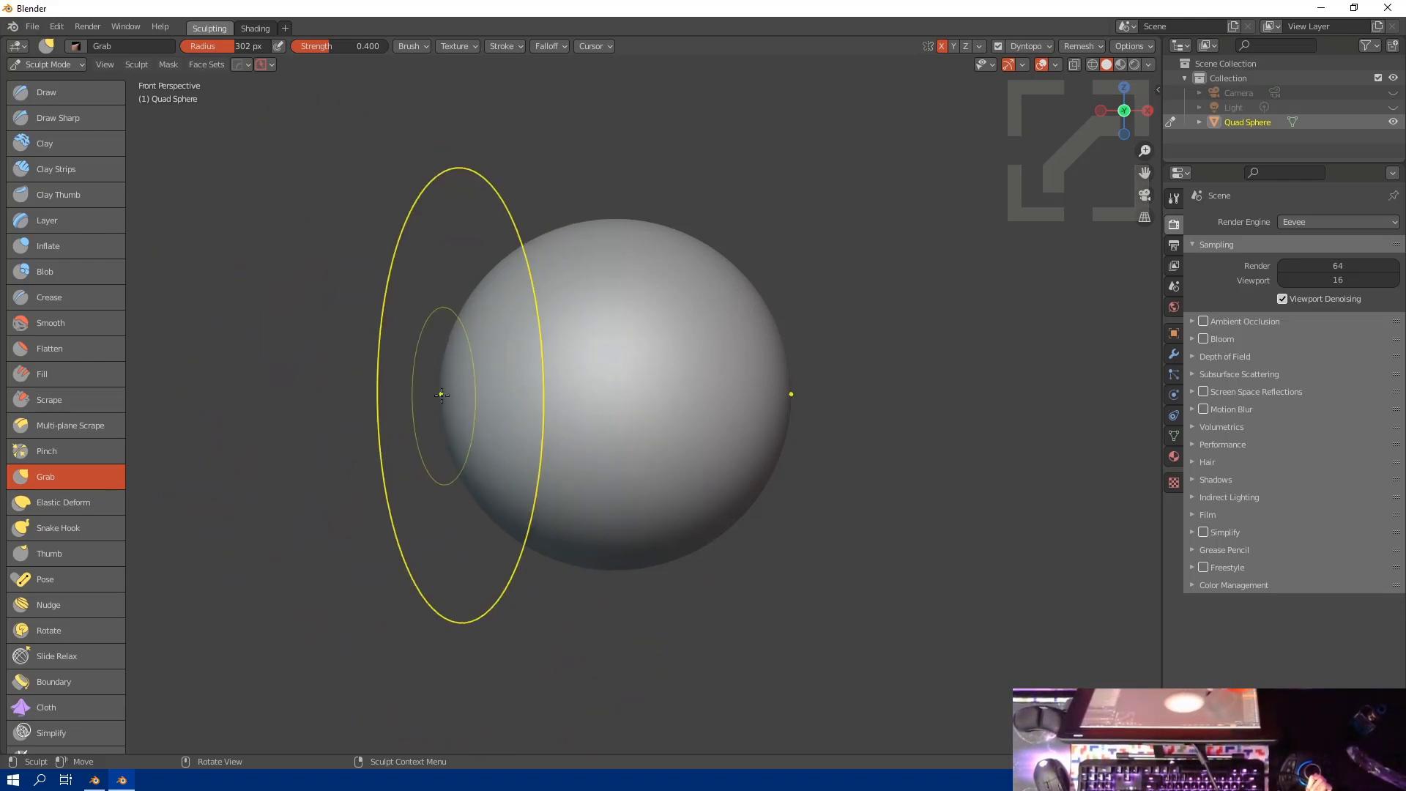
drag(449, 407, 549, 404)
key(bracketleft)
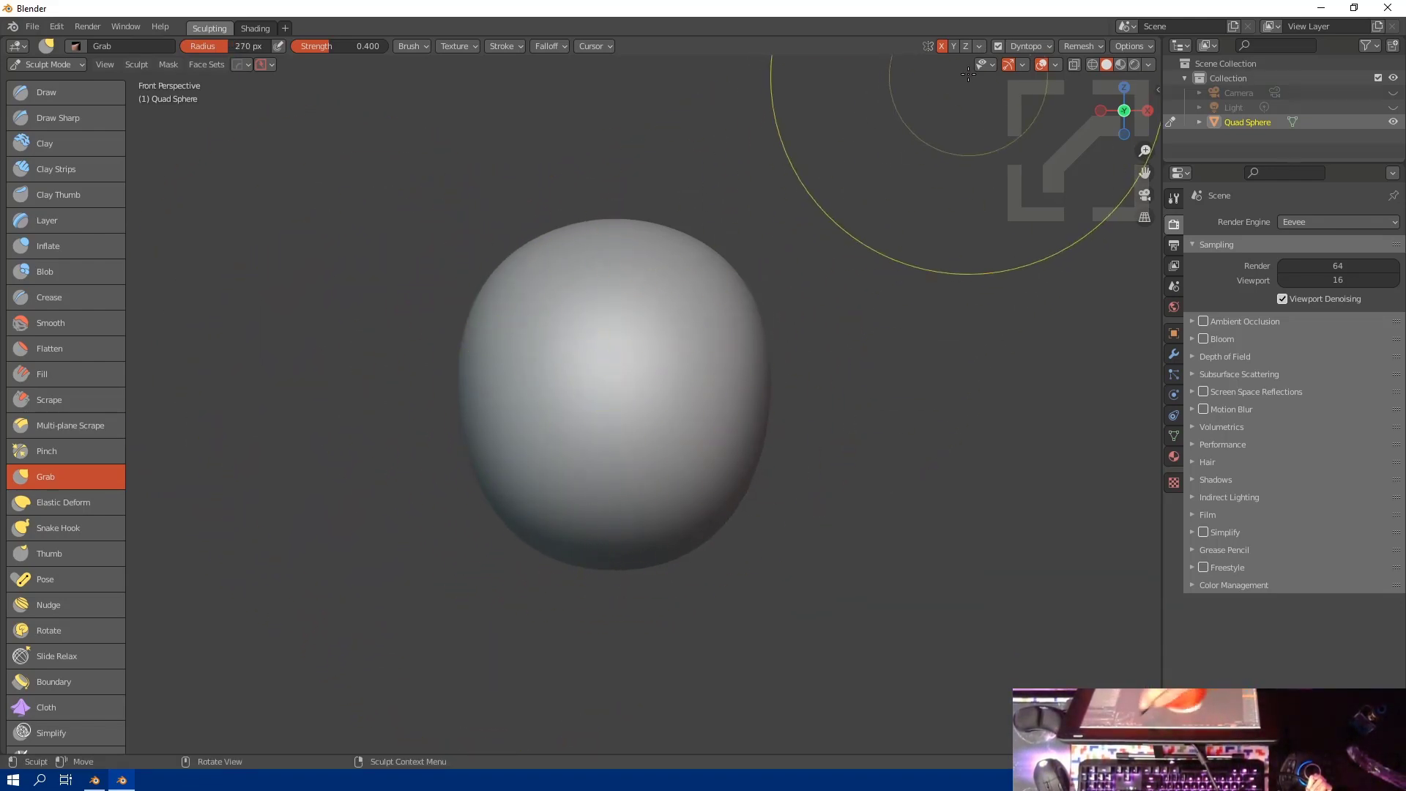
Step: Voxelize the narrowed sphere at a voxel size of 0.035
key(q)
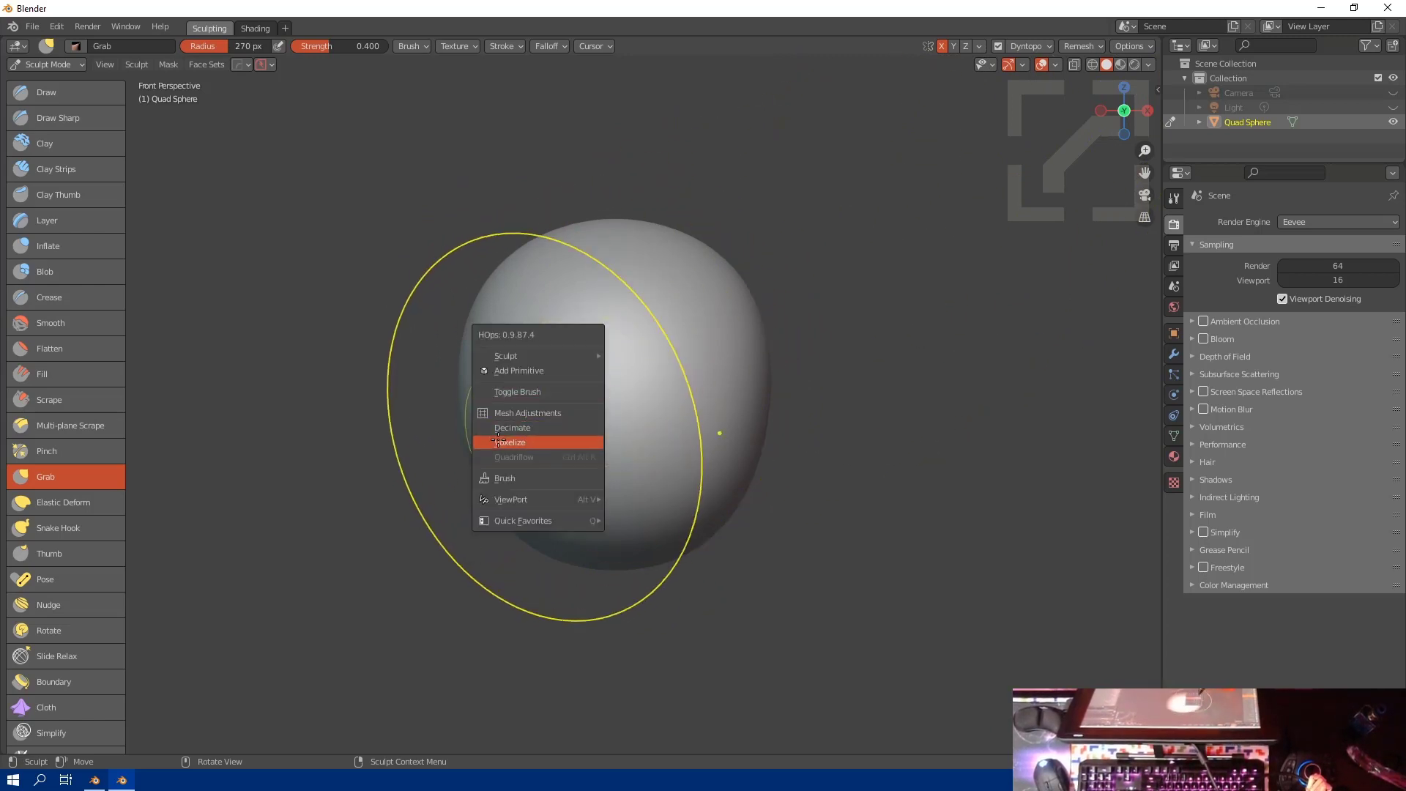
key(Return)
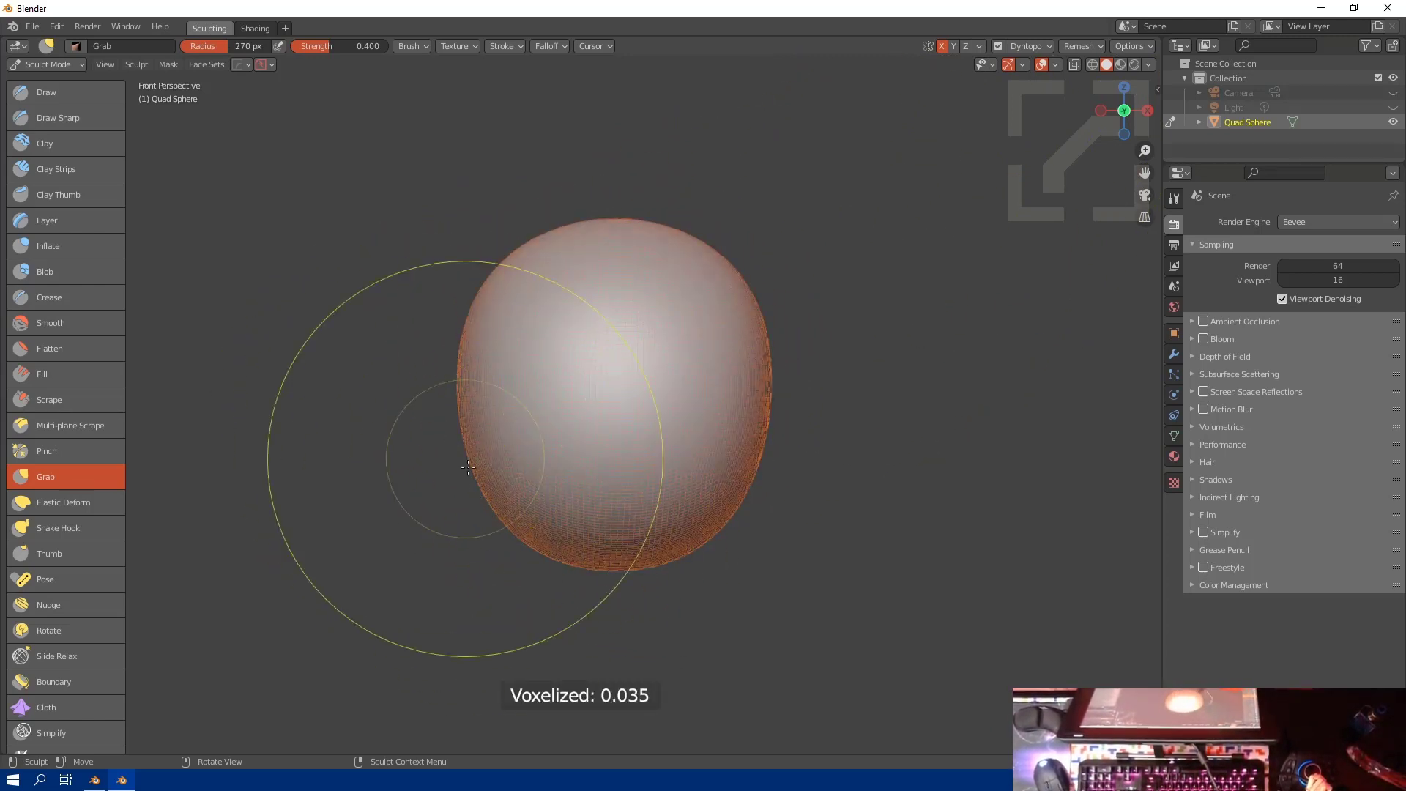
key(q)
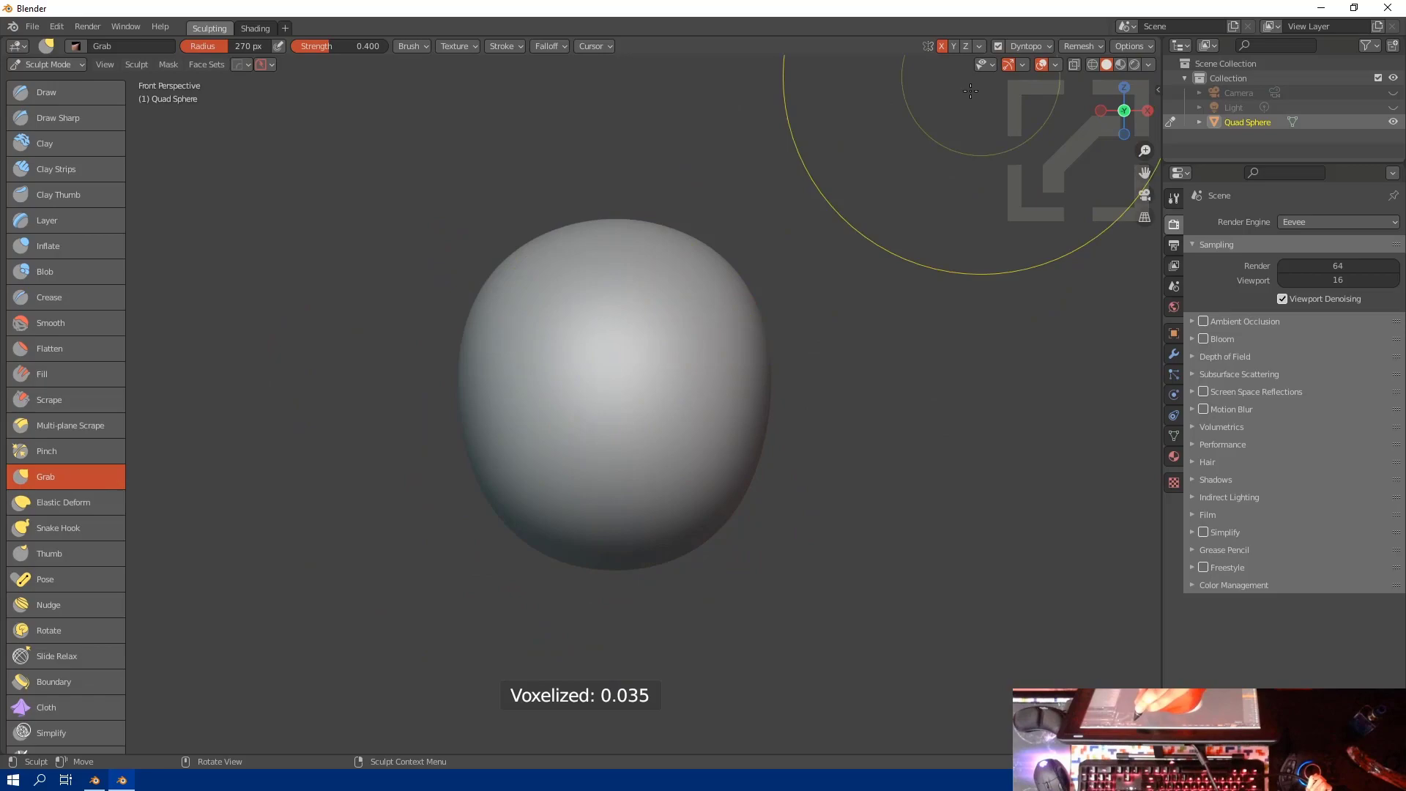
Step: Coarsen the voxel size to 0.056 and voxelize the mesh again
key(q)
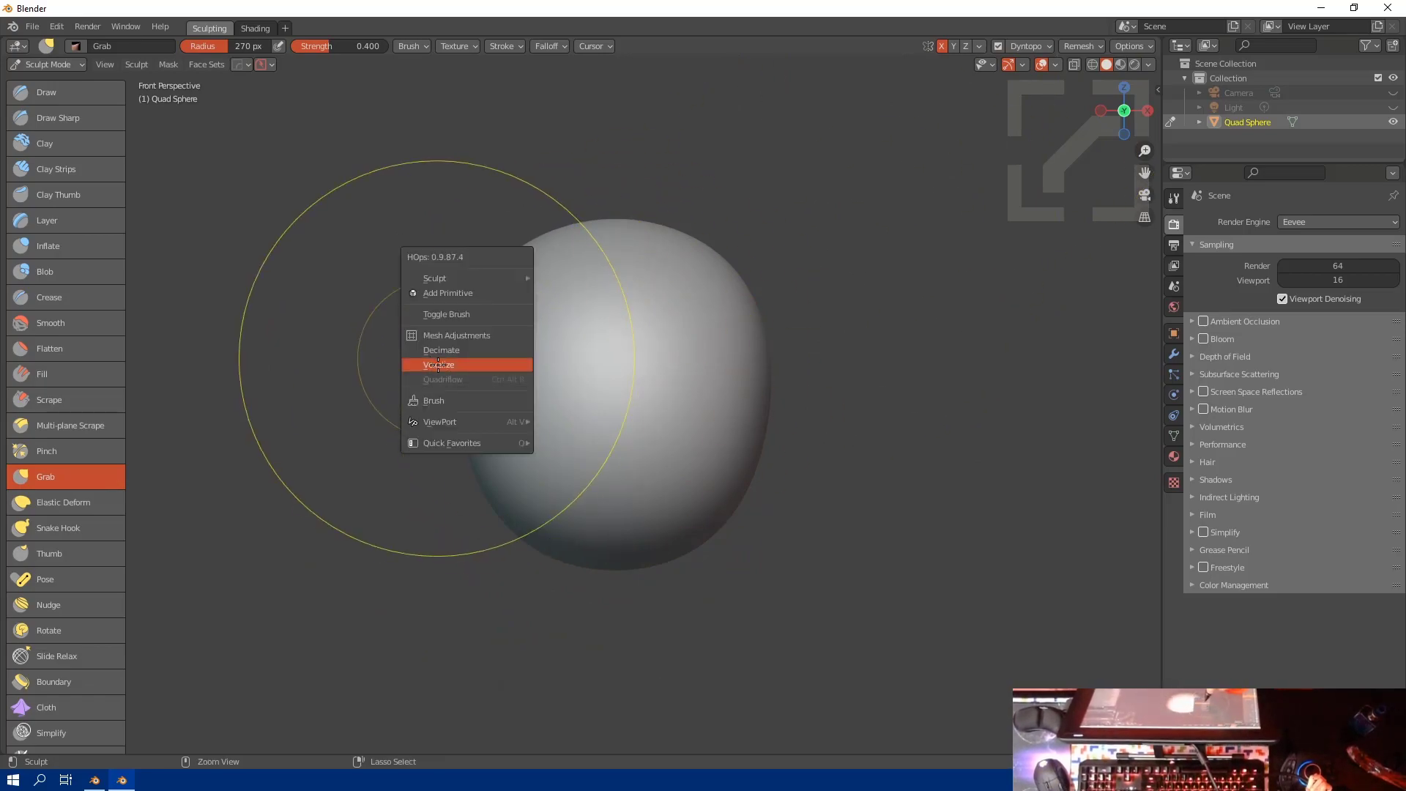
click(438, 365)
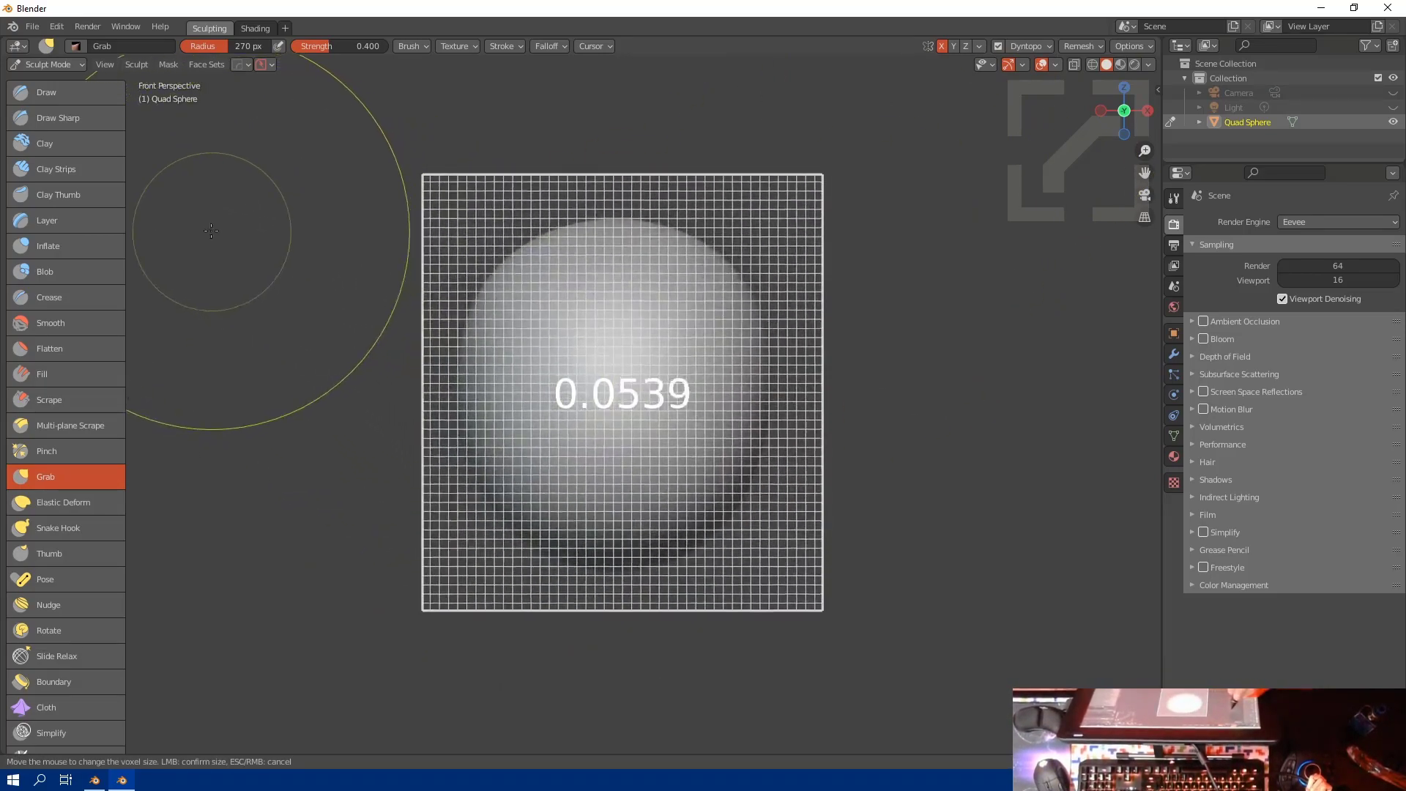
click(183, 207)
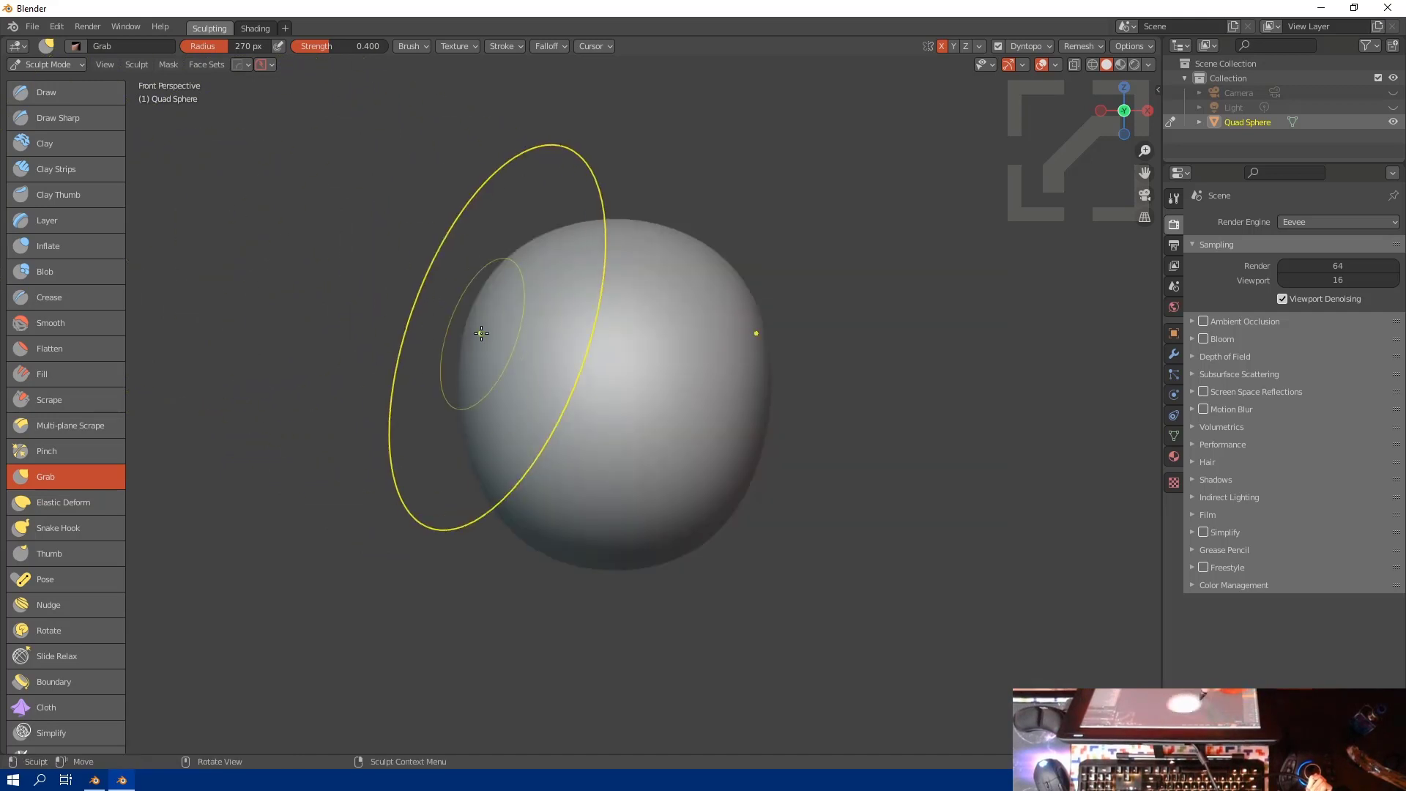
key(q)
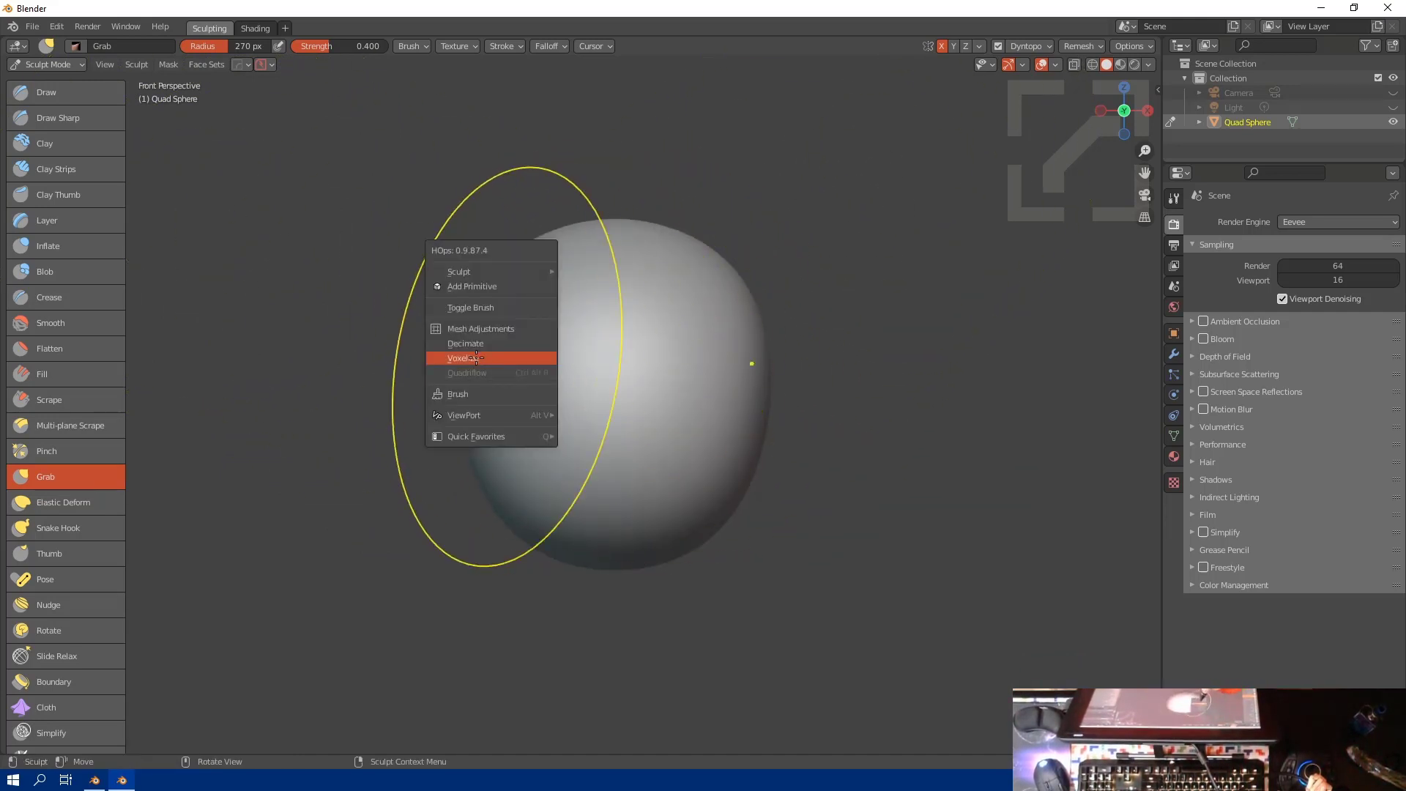
click(476, 358)
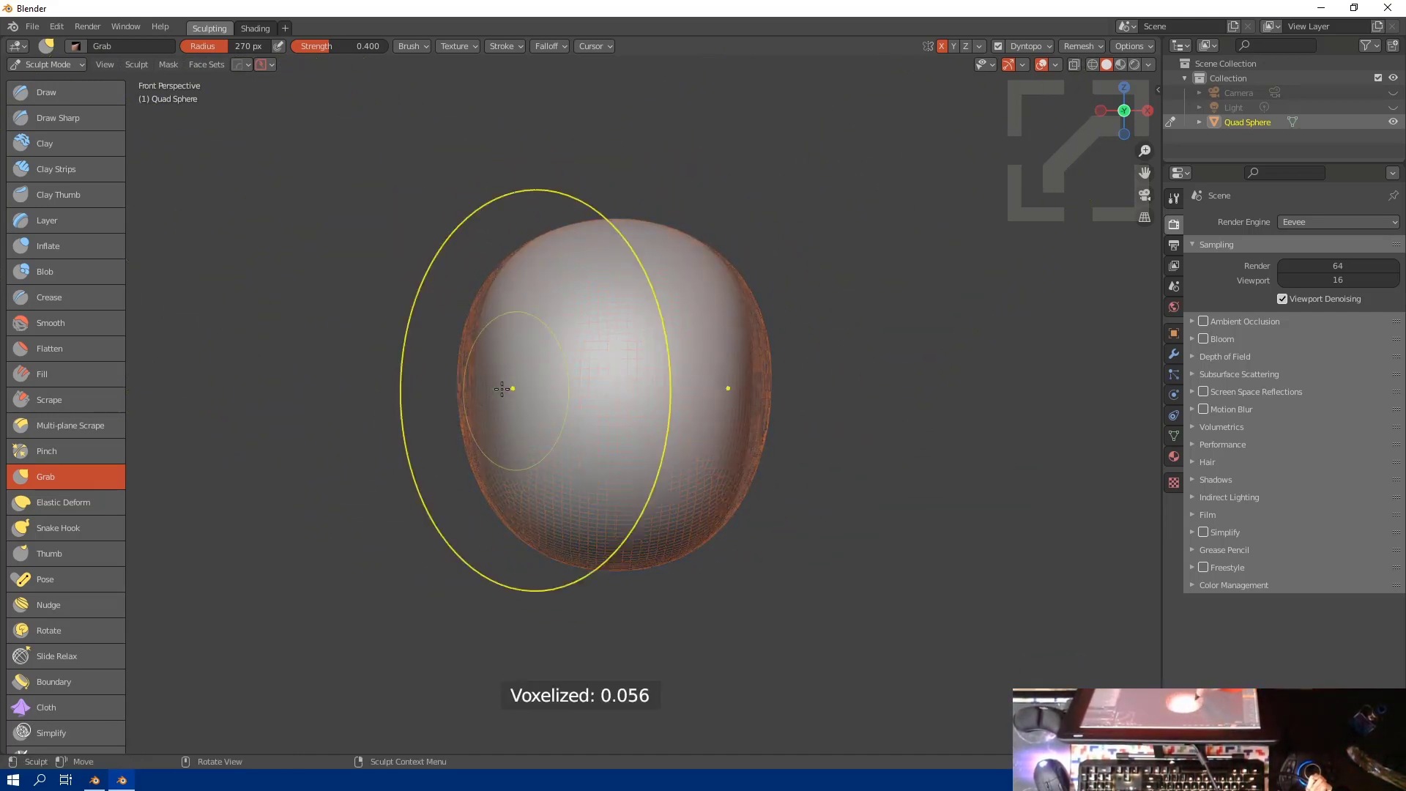
Step: Push the sides of the head further inward with the Grab brush at 300 px
key(bracketright)
drag(476, 410, 512, 415)
mouse_move(472, 426)
middle_down()
mouse_move(546, 455)
mouse_move(515, 427)
mouse_move(468, 426)
middle_up()
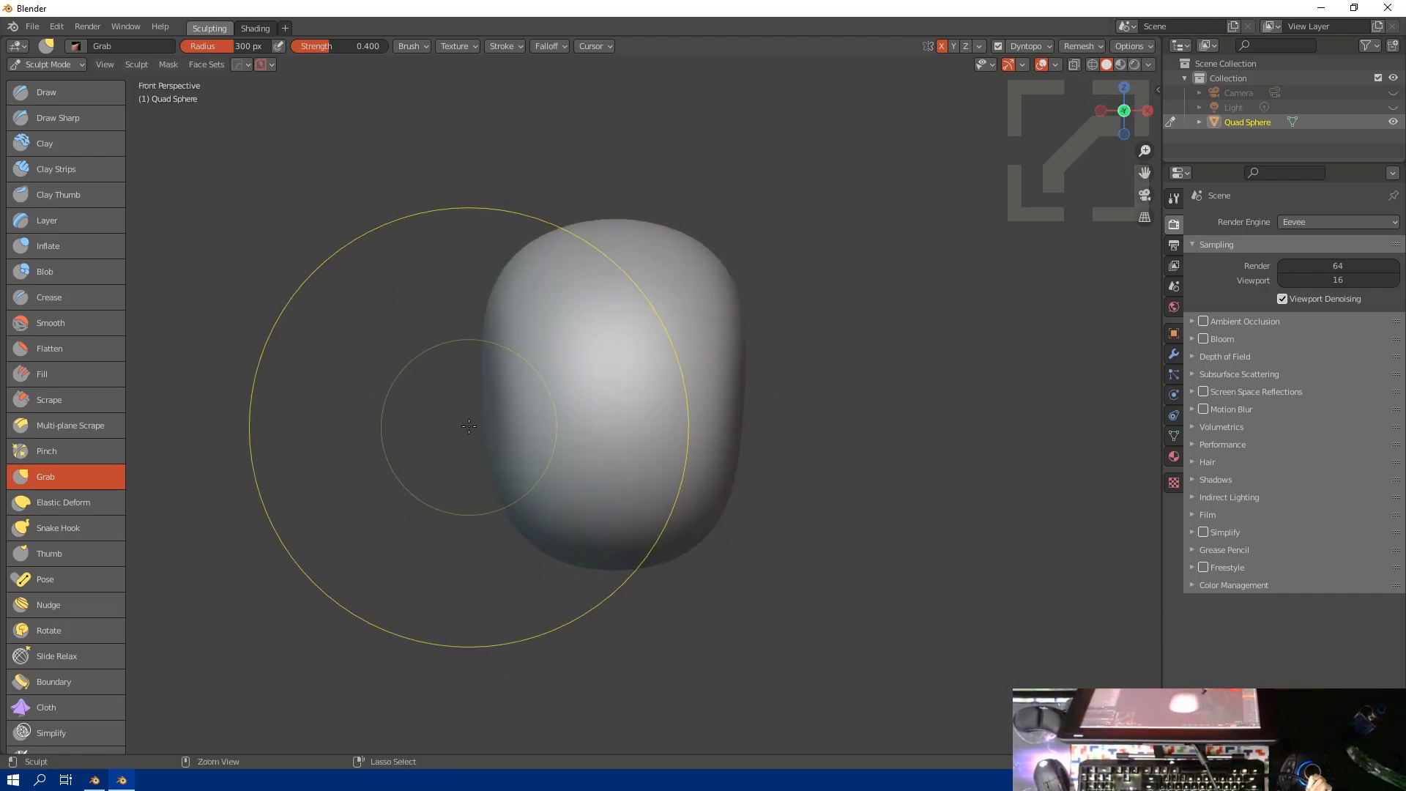
Step: In left view, pull the jaw down and forward with Grab and push the underside up behind it
key(ctrl+KP_3)
mouse_move(644, 497)
mouse_down()
mouse_move(714, 557)
mouse_move(680, 577)
mouse_up()
key(bracketleft)
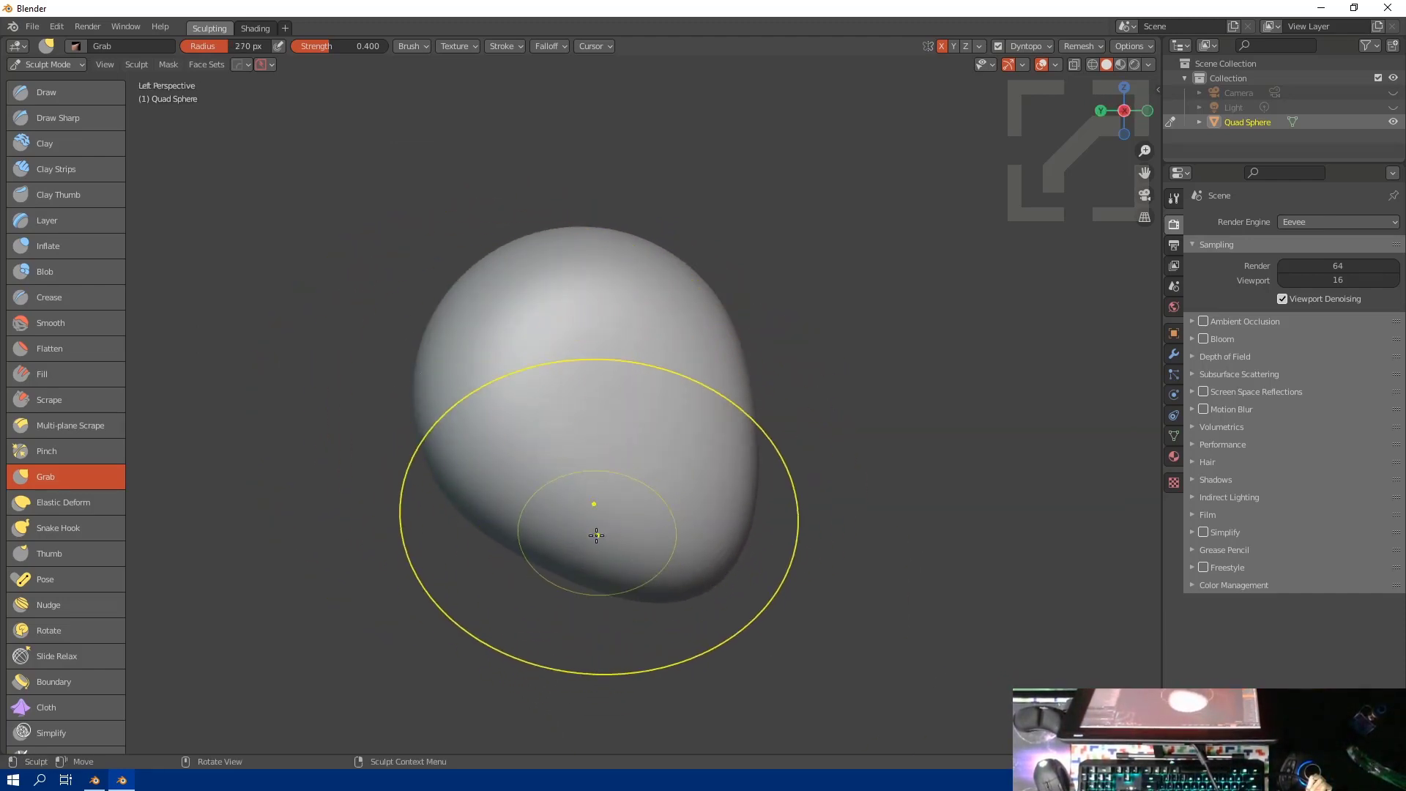
key(bracketleft)
key(bracketleft)
drag(596, 536, 586, 485)
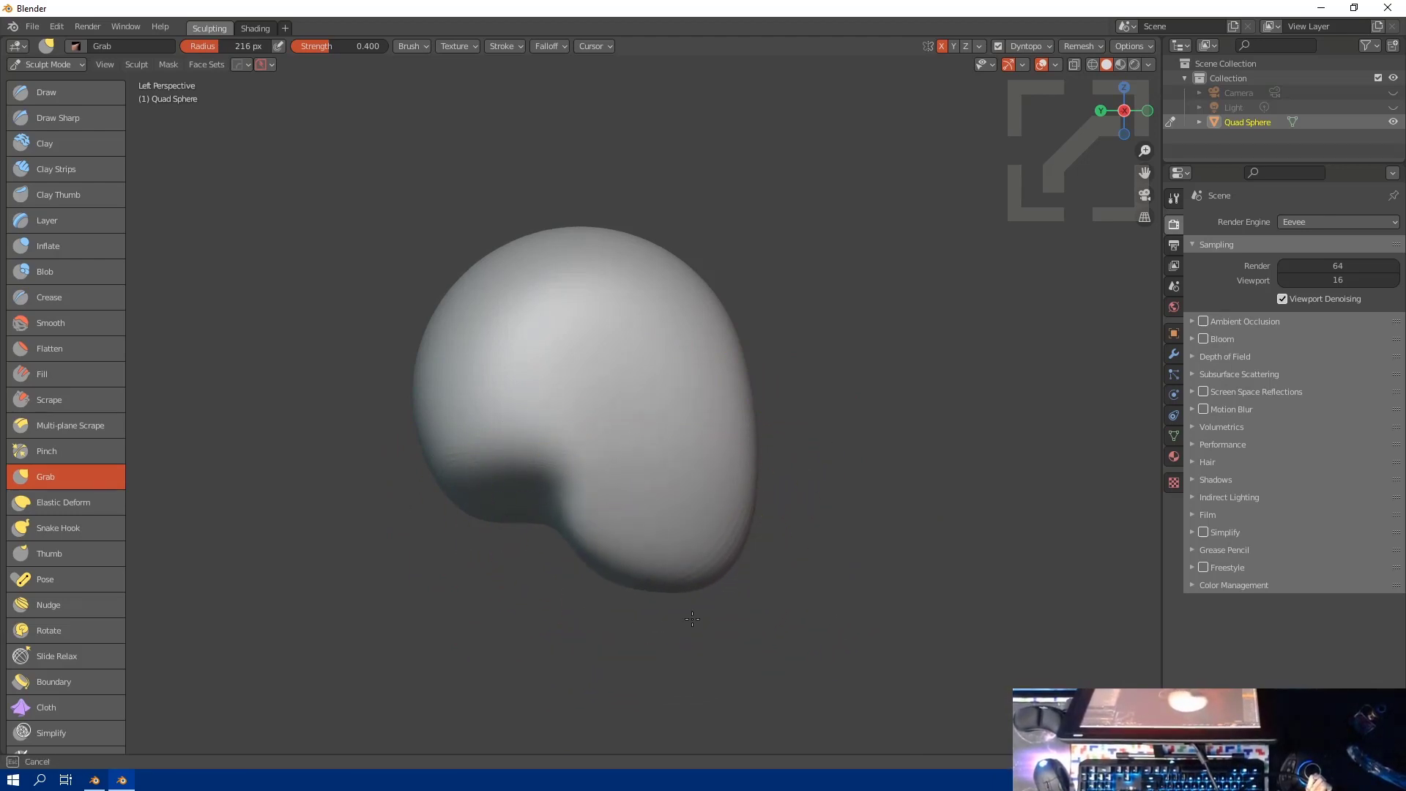
Step: Pull the forehead forward, then shape the back and crown of the head with a 240 px Grab brush
mouse_move(688, 298)
mouse_down()
mouse_move(712, 305)
mouse_move(725, 373)
mouse_move(782, 394)
mouse_up()
key(bracketright)
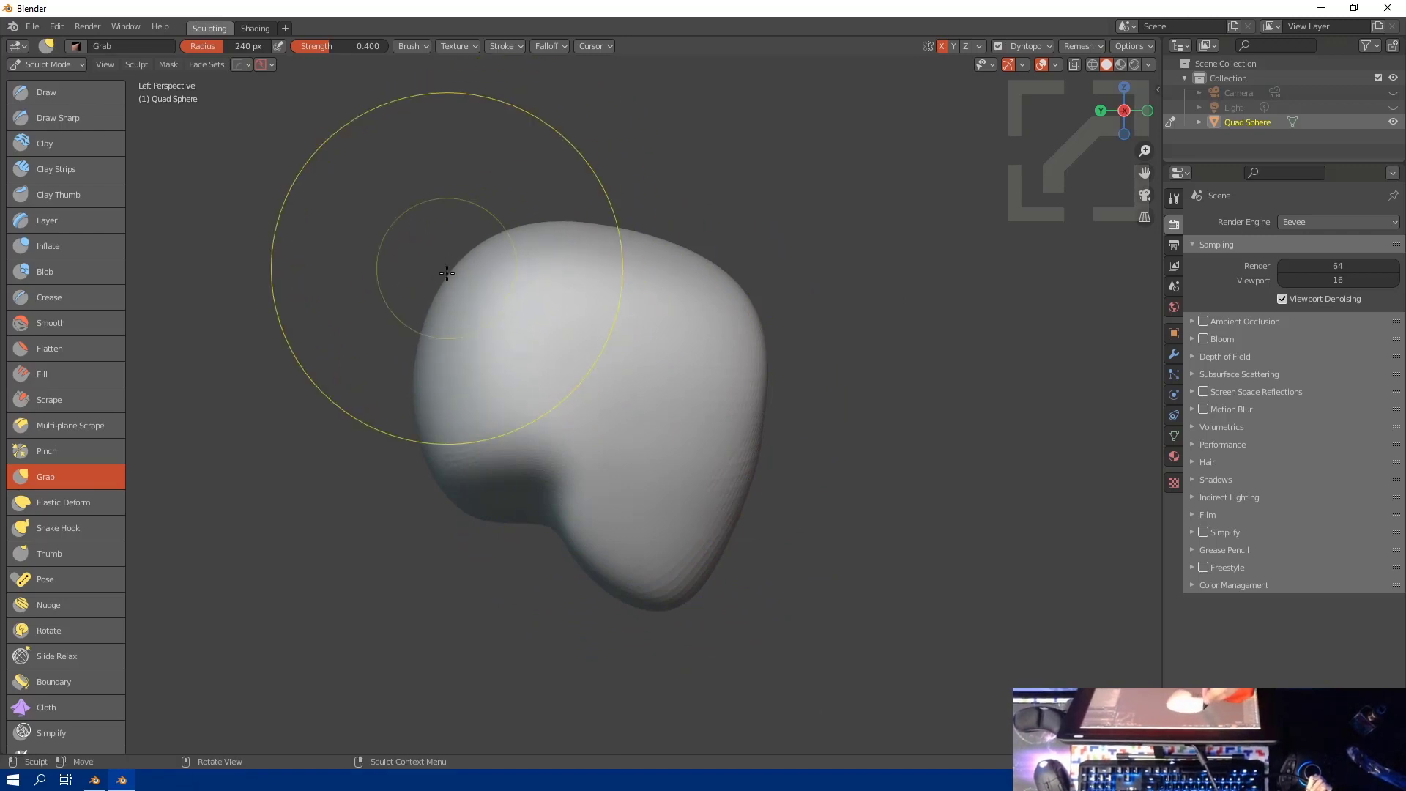
drag(411, 280, 419, 408)
drag(625, 248, 630, 233)
middle_drag(624, 399, 485, 412)
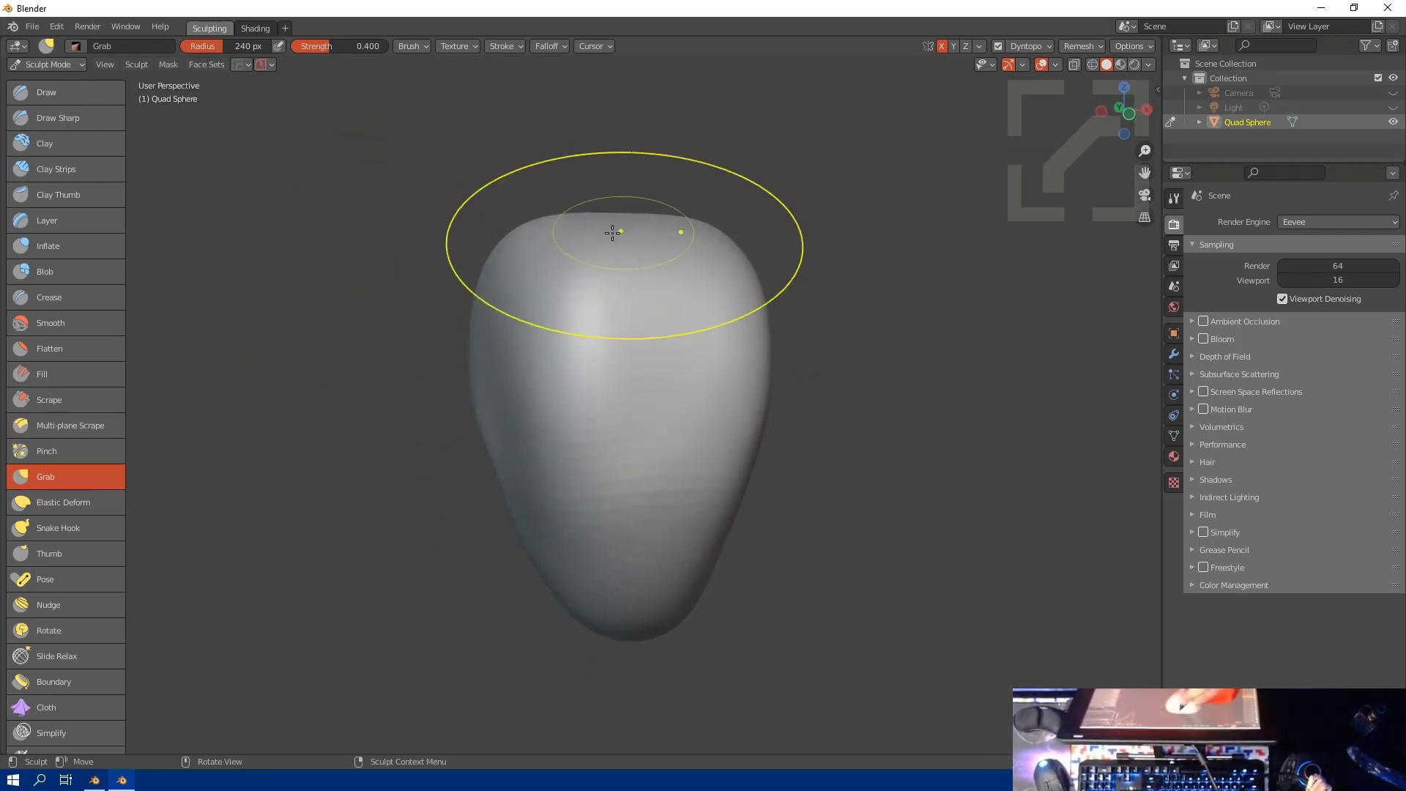
Step: Push in the lower sides of the head behind the cheeks from a front three-quarter view
middle_drag(488, 358, 495, 421)
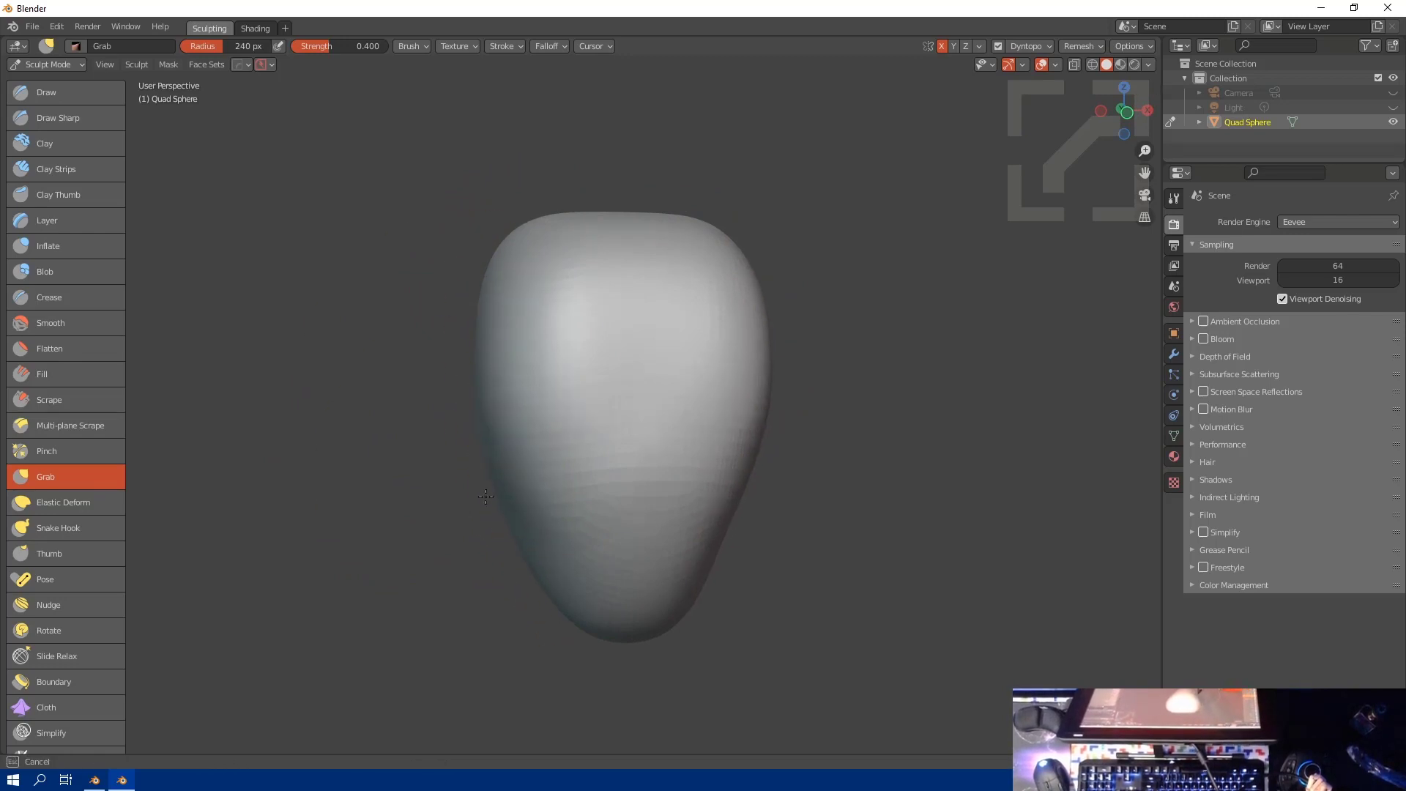
mouse_move(486, 496)
middle_down()
mouse_move(547, 510)
mouse_move(510, 481)
middle_up()
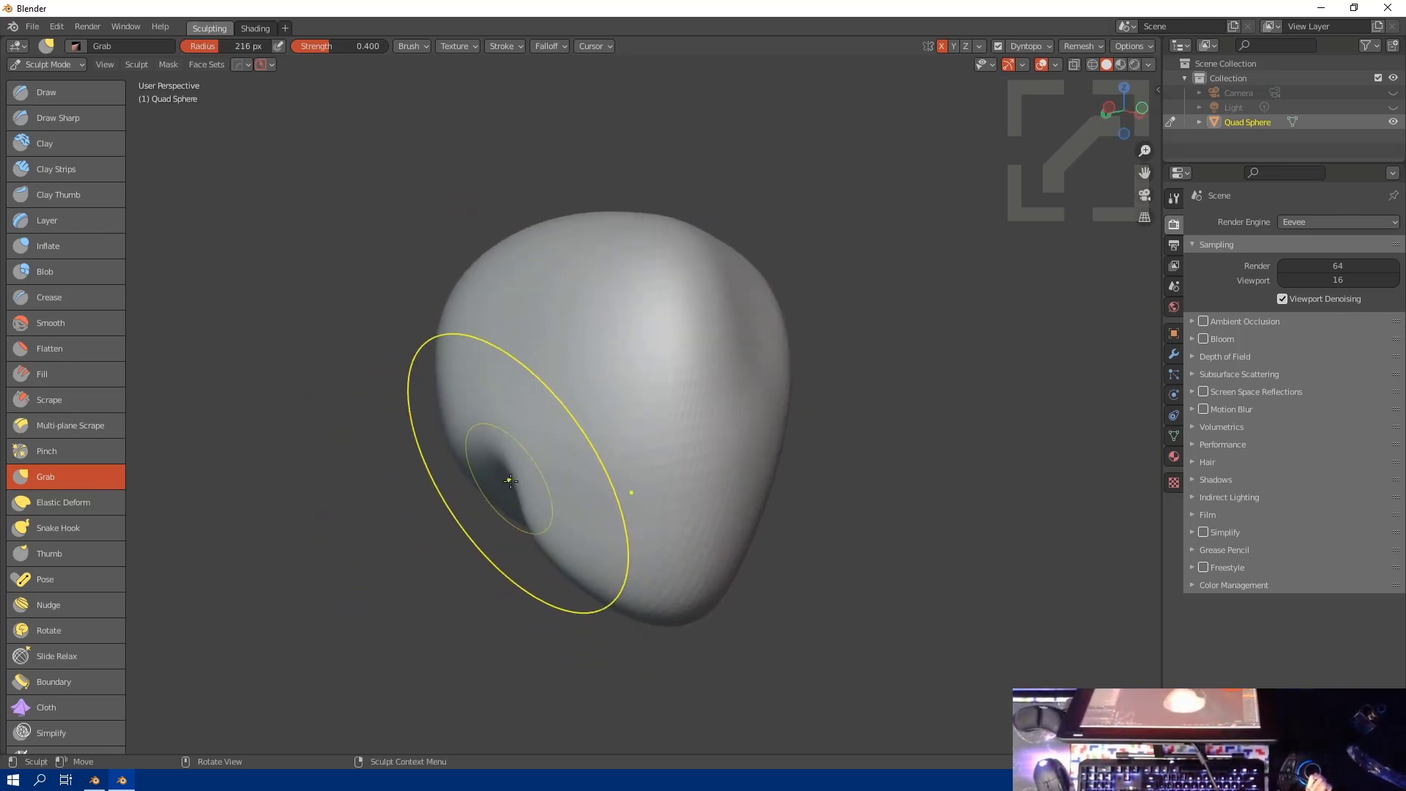
drag(596, 483, 607, 481)
Step: Enlarge the Grab brush and reshape the side of the jaw toward the chin
middle_drag(619, 480, 573, 505)
key(bracketright)
key(bracketright)
key(bracketright)
key(bracketright)
key(bracketright)
key(bracketright)
key(bracketright)
drag(574, 511, 637, 552)
key(bracketright)
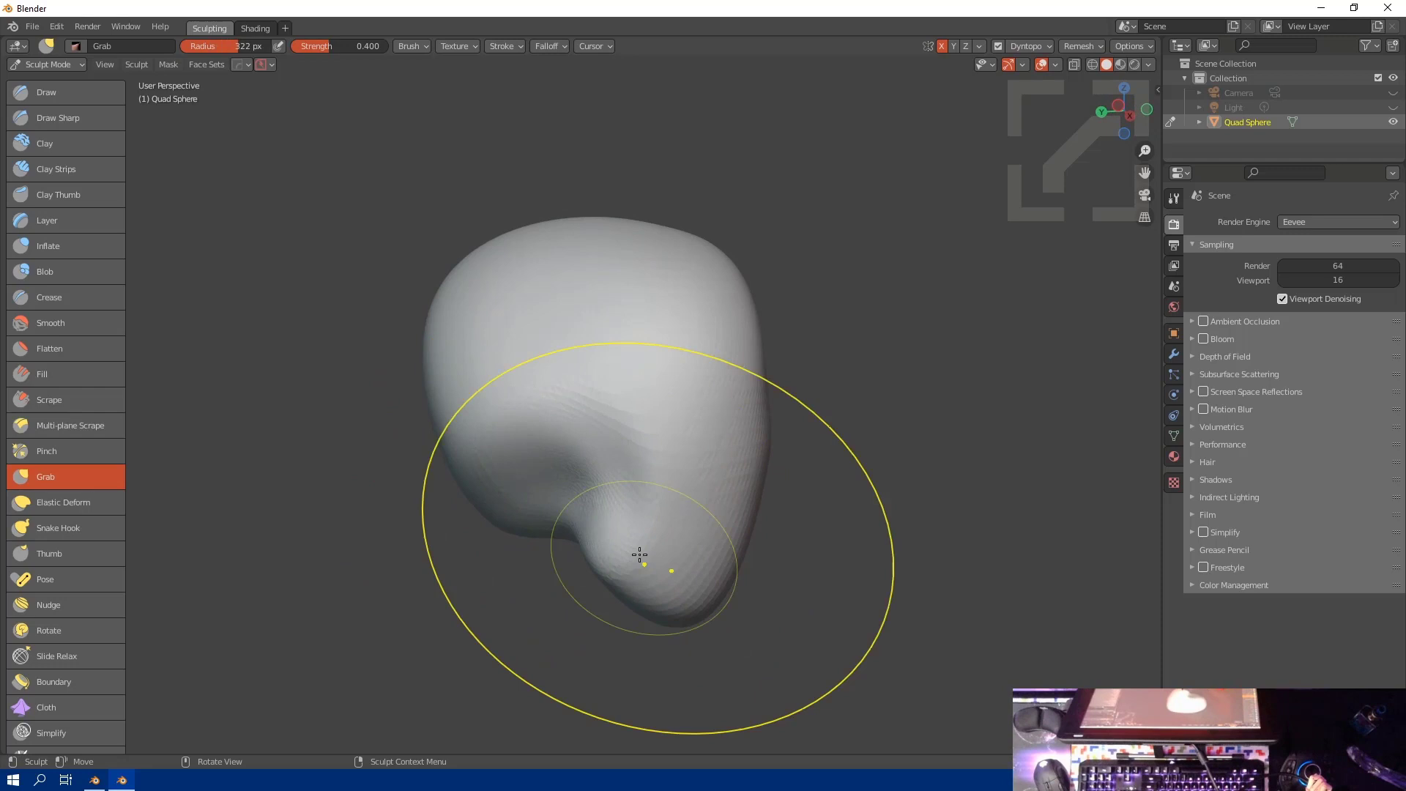
Step: Reduce the Grab brush to 188 px, define the rear edge of the jaw and pull the chin downward
key(bracketleft)
key(bracketleft)
key(bracketleft)
key(bracketleft)
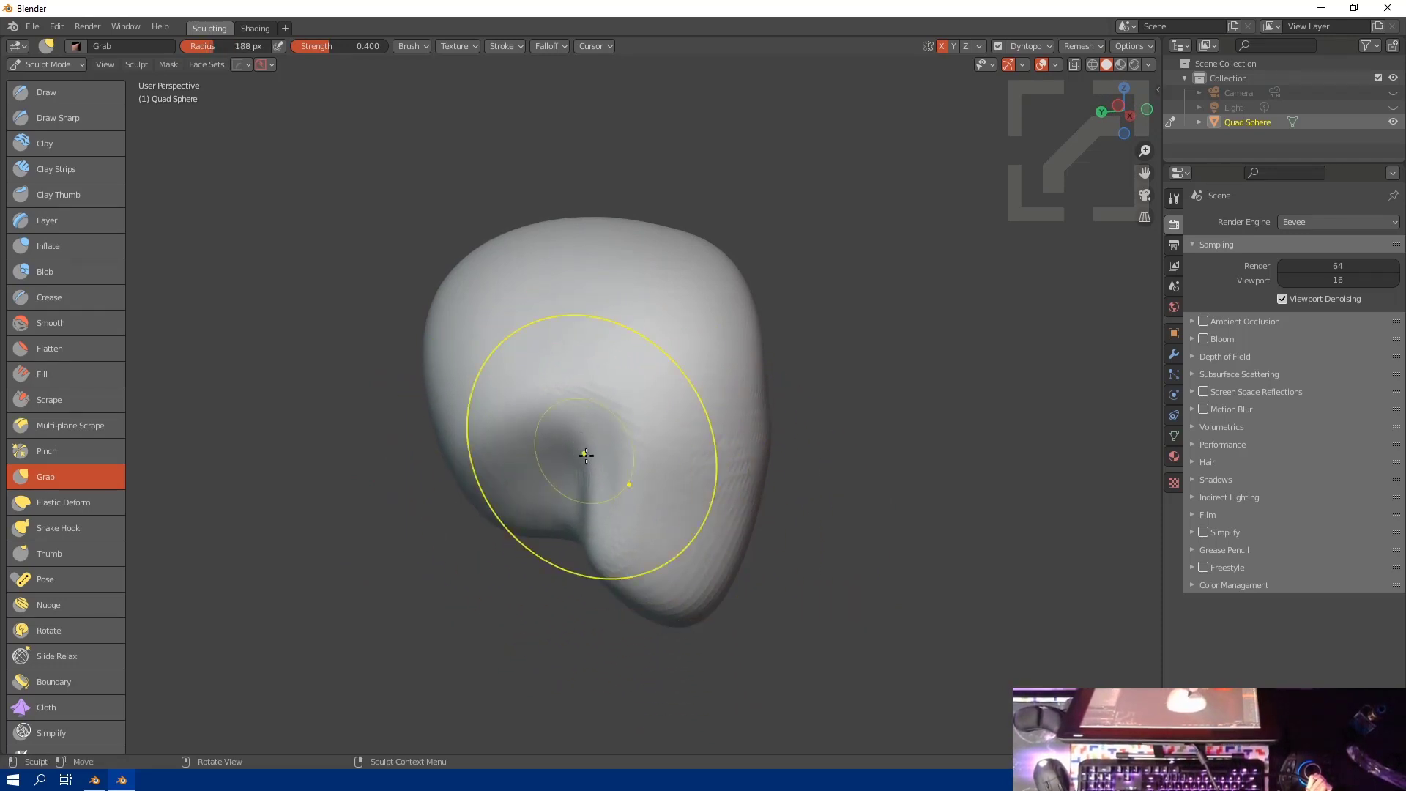
drag(583, 455, 596, 463)
middle_drag(597, 502, 622, 509)
drag(644, 589, 686, 616)
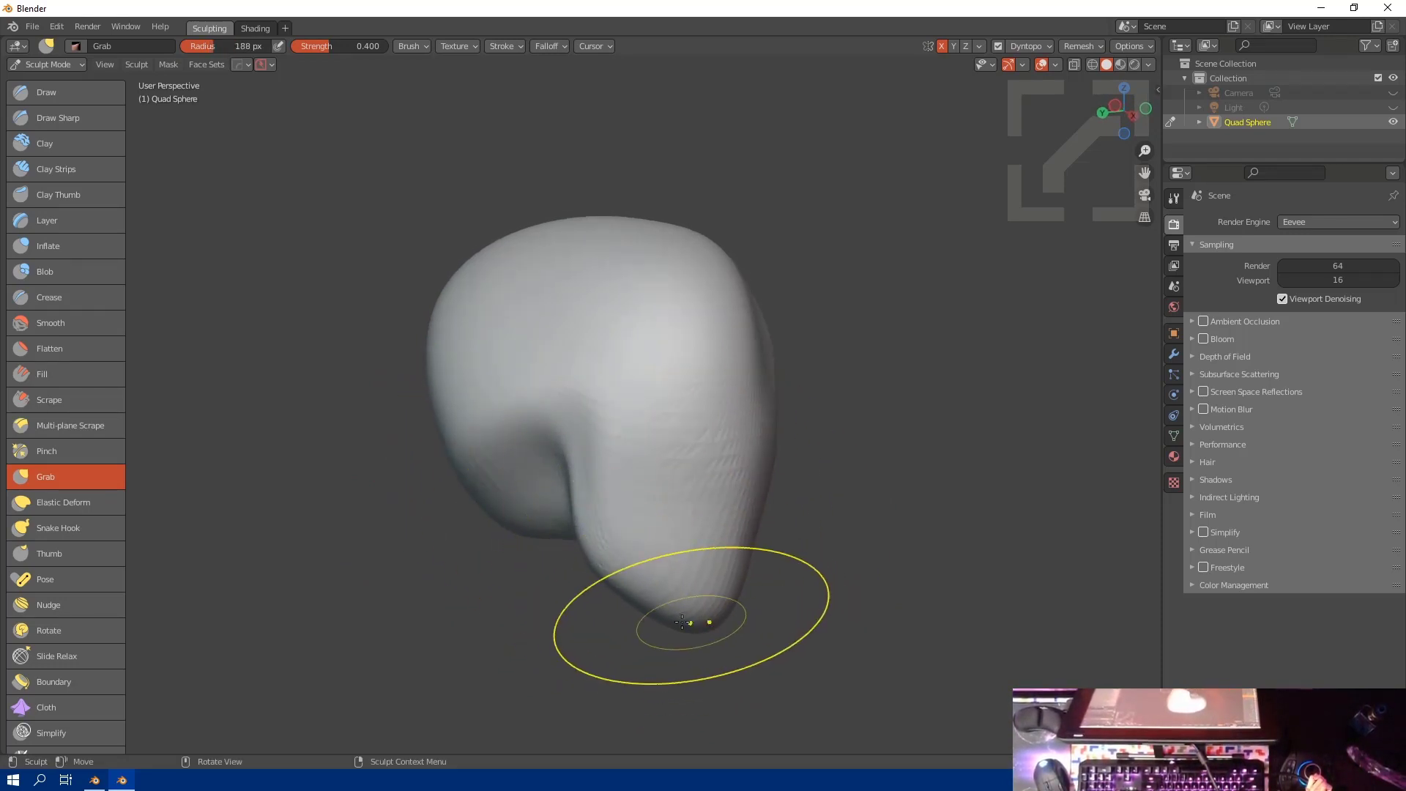
mouse_move(682, 622)
middle_down()
mouse_move(581, 518)
mouse_move(546, 414)
mouse_move(691, 402)
mouse_move(681, 373)
middle_up()
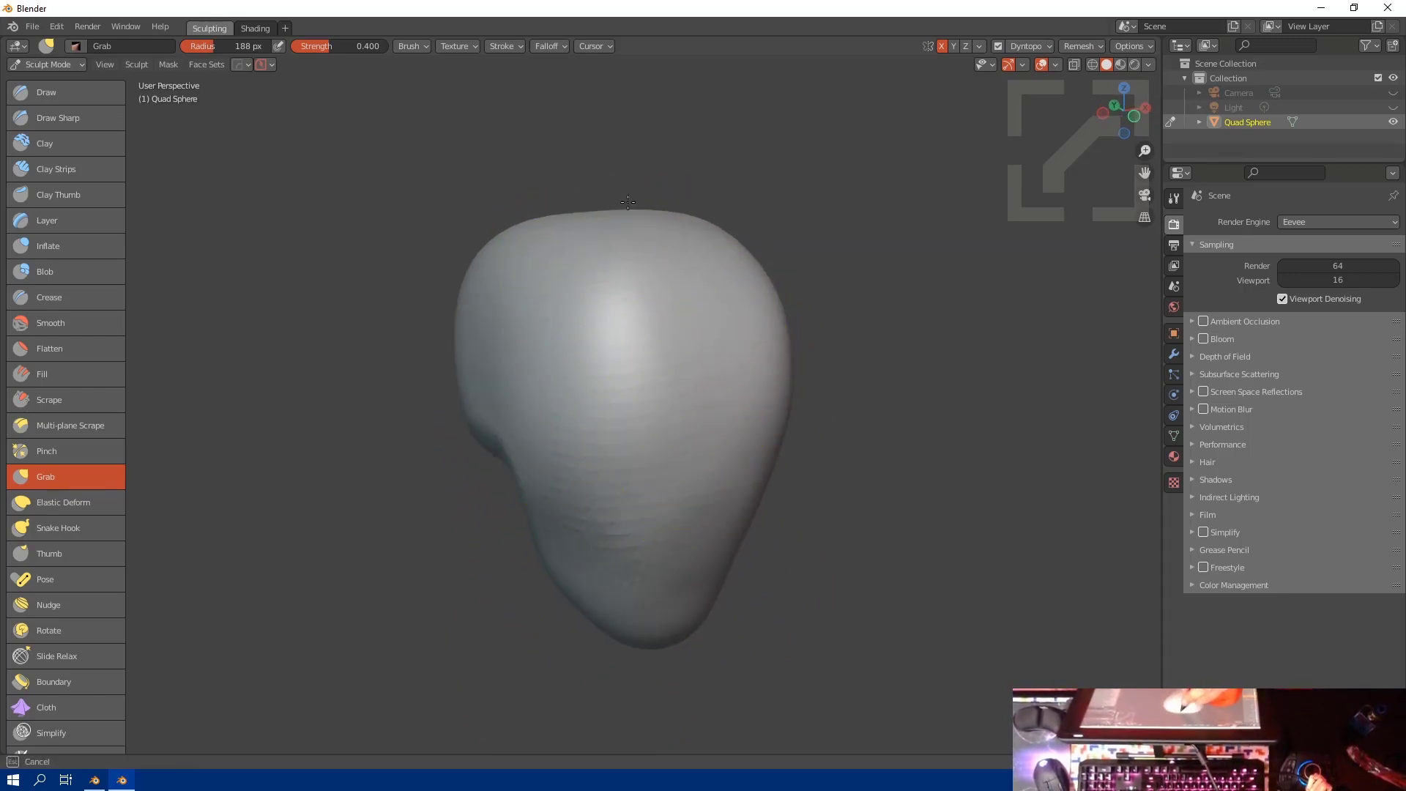
Step: Round the crown and push the sides of the skull inward with the Grab brush
drag(627, 202, 622, 200)
middle_drag(478, 262, 477, 252)
key(bracketright)
key(bracketright)
key(bracketright)
key(bracketright)
key(bracketright)
key(bracketright)
drag(451, 310, 459, 313)
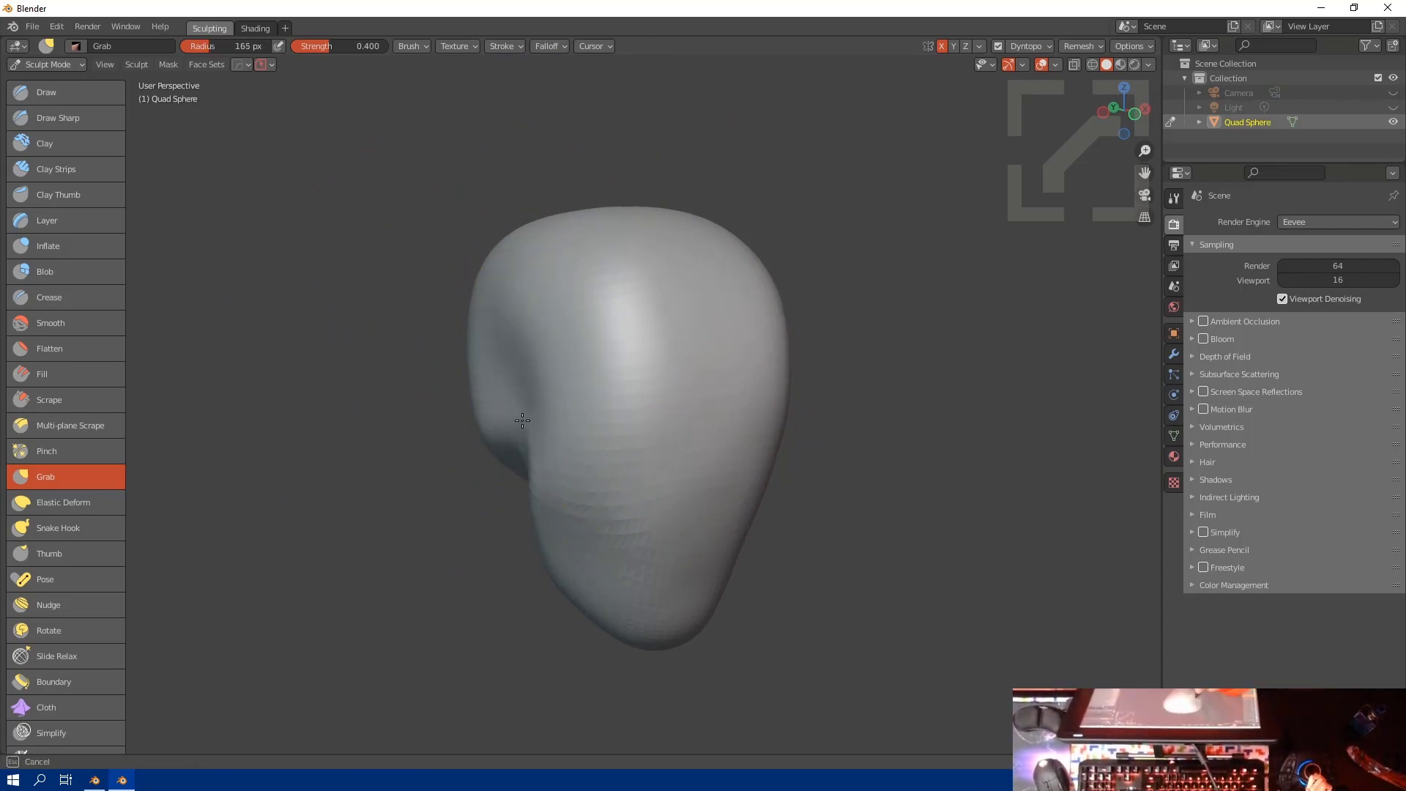
middle_drag(547, 535, 536, 512)
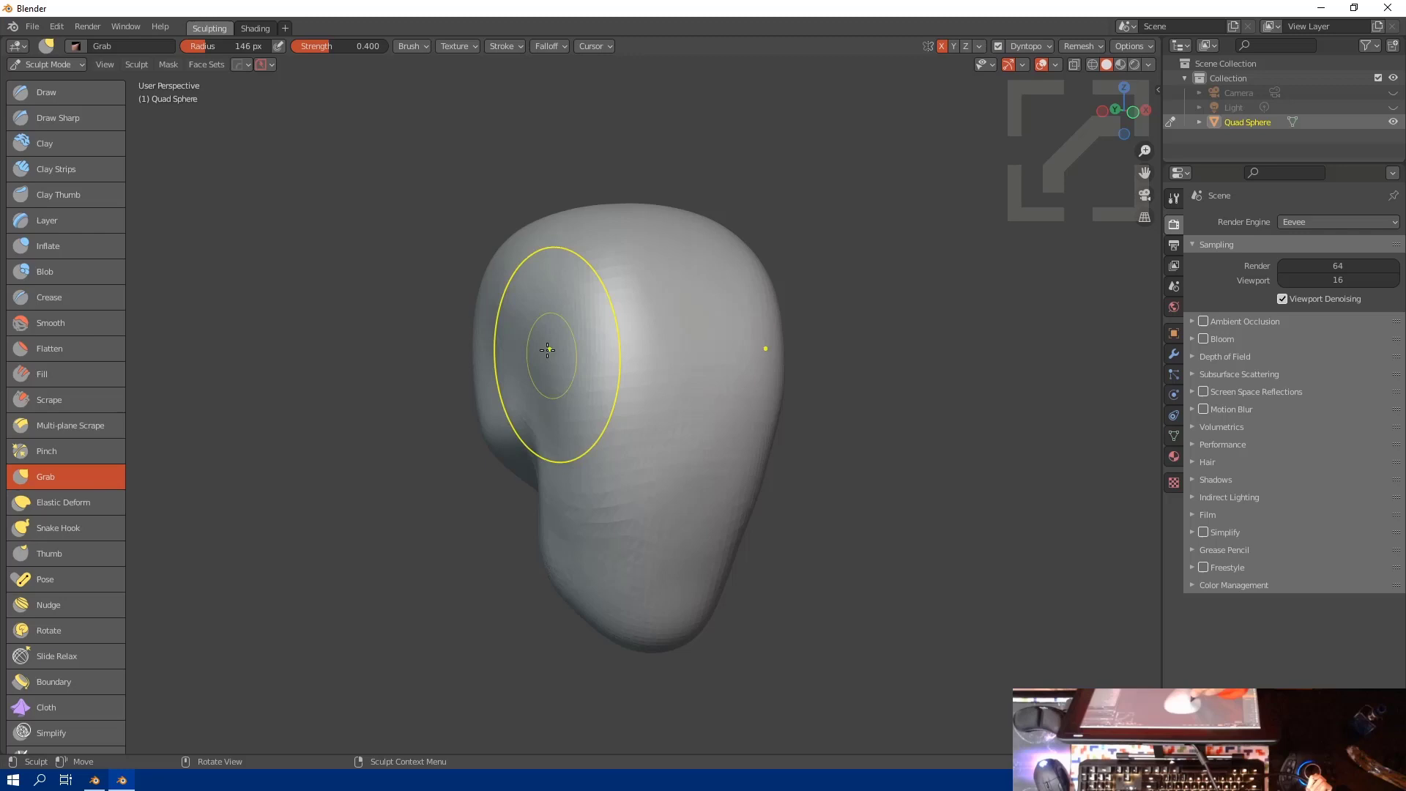
Step: Pull the temple area back with a 160 px Grab brush to shape the side of the forehead
mouse_move(487, 370)
middle_down()
mouse_move(518, 446)
mouse_move(510, 464)
mouse_move(521, 448)
middle_up()
mouse_move(429, 307)
middle_down()
mouse_move(464, 276)
mouse_move(376, 304)
mouse_move(652, 348)
mouse_move(674, 325)
middle_up()
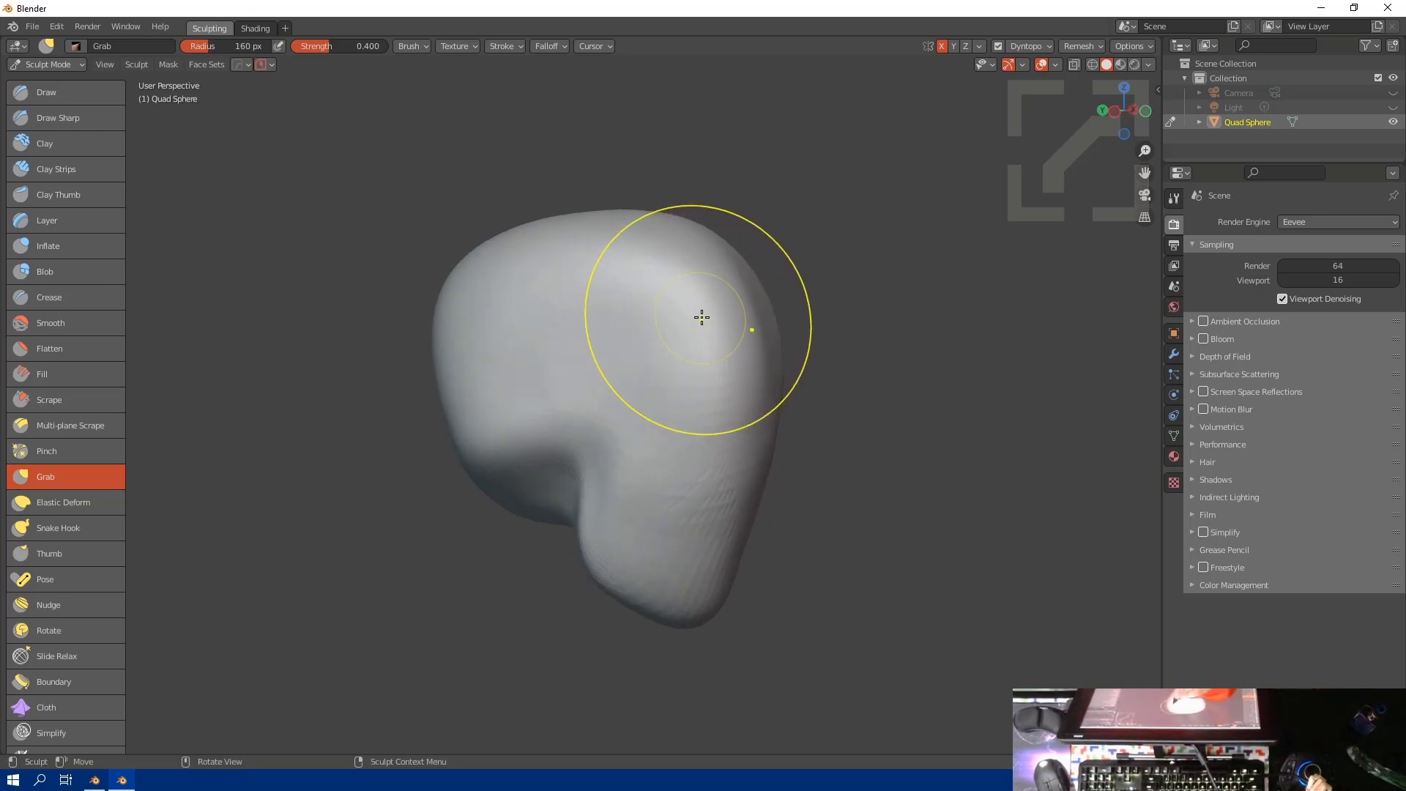
drag(699, 318, 666, 323)
middle_drag(612, 357, 569, 389)
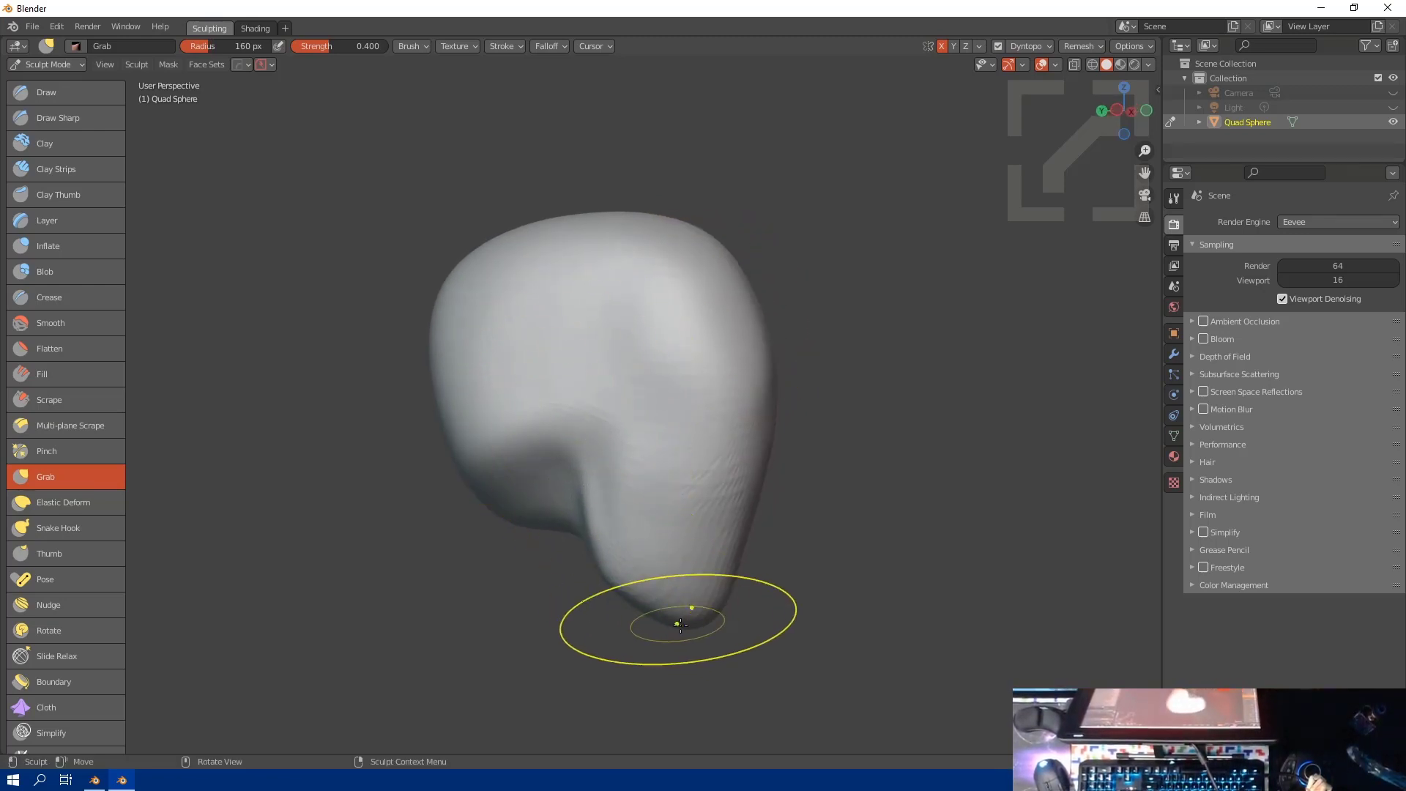
middle_drag(709, 616, 686, 612)
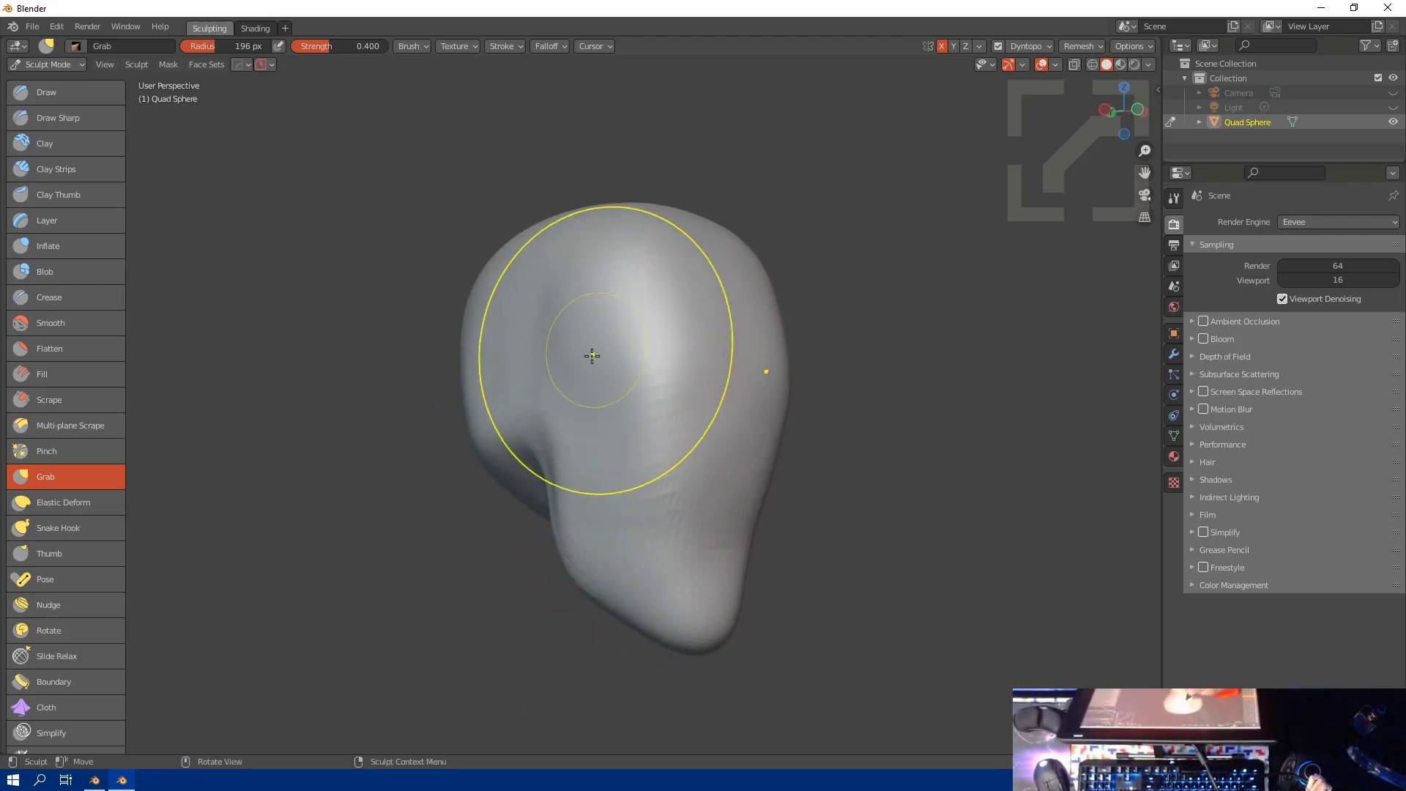
Step: Set the Grab brush radius to 294 px and switch the viewport to orthographic projection
mouse_move(652, 510)
middle_down()
mouse_move(440, 480)
mouse_move(631, 497)
middle_up()
key(f)
click(569, 451)
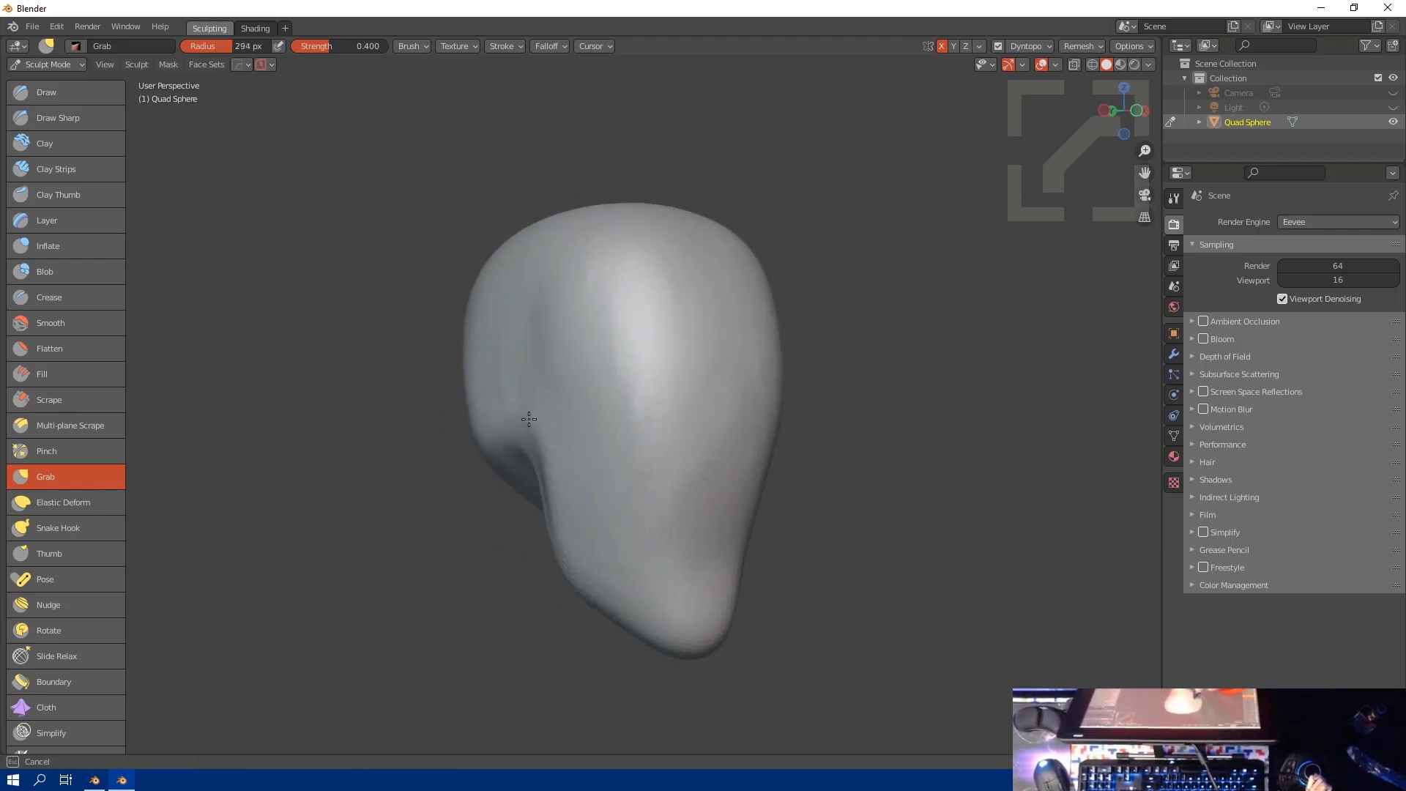
click(1145, 217)
mouse_move(528, 423)
middle_down()
mouse_move(498, 430)
mouse_move(526, 438)
middle_up()
middle_drag(490, 389, 522, 432)
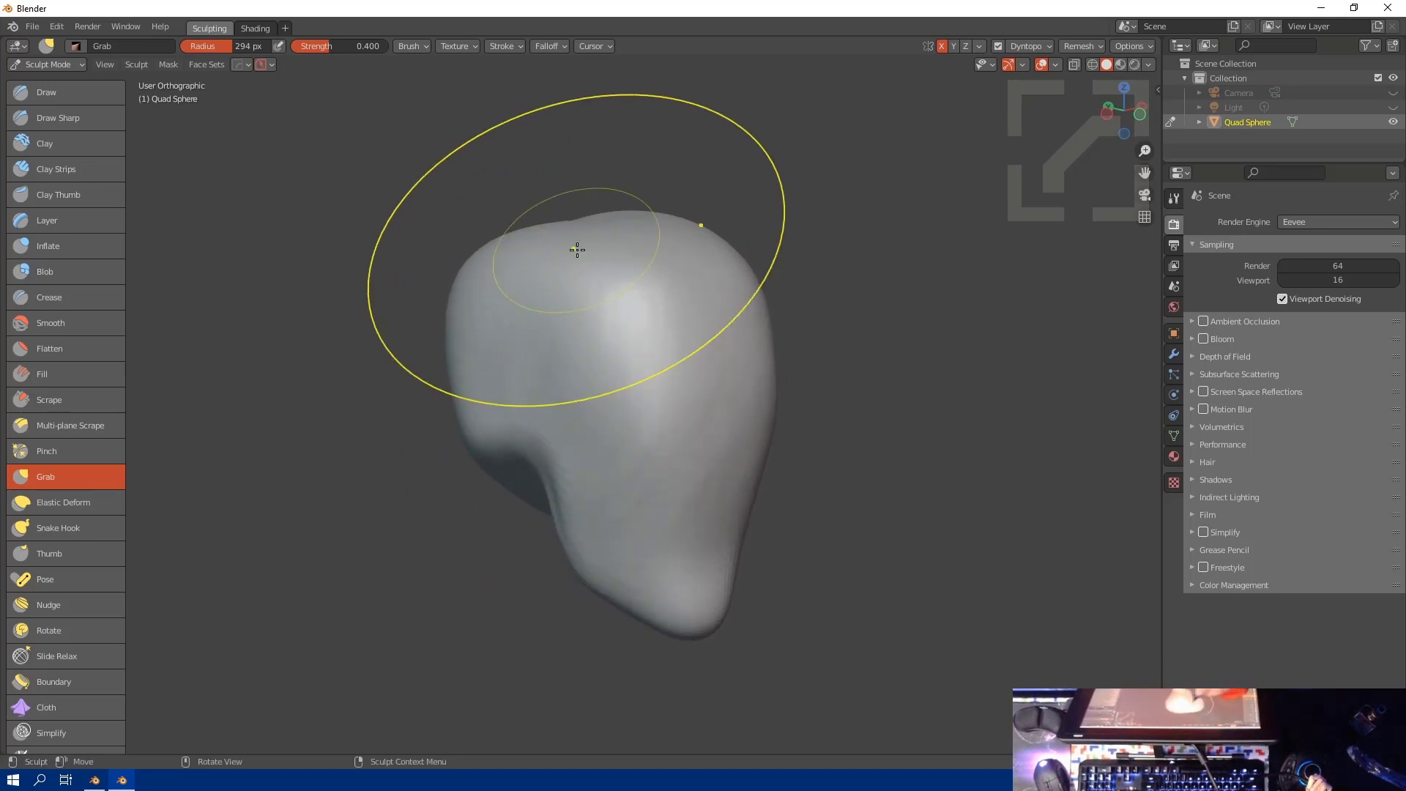
Step: Pull the crown upward, then push in the back of the head with the Grab brush reduced to 213 px
drag(574, 221, 571, 194)
key(bracketleft)
key(bracketleft)
key(bracketleft)
drag(461, 288, 471, 301)
middle_drag(440, 391, 427, 373)
mouse_move(429, 437)
shift+middle_down()
mouse_move(442, 400)
mouse_move(401, 351)
shift+middle_up()
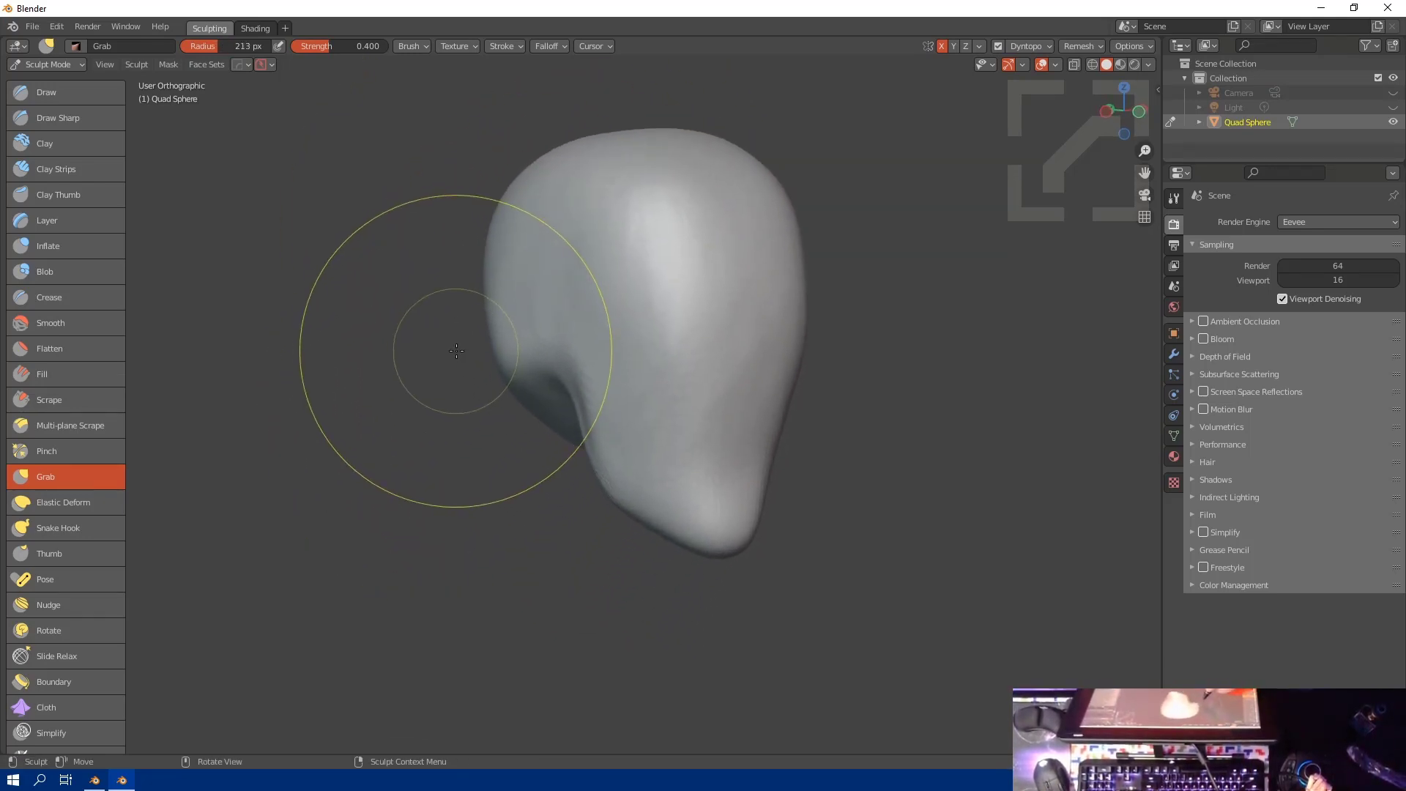
Step: Add a HOps sphere primitive with centring on and scale 0.833 under the back of the head as the neck base
key(q)
click(346, 325)
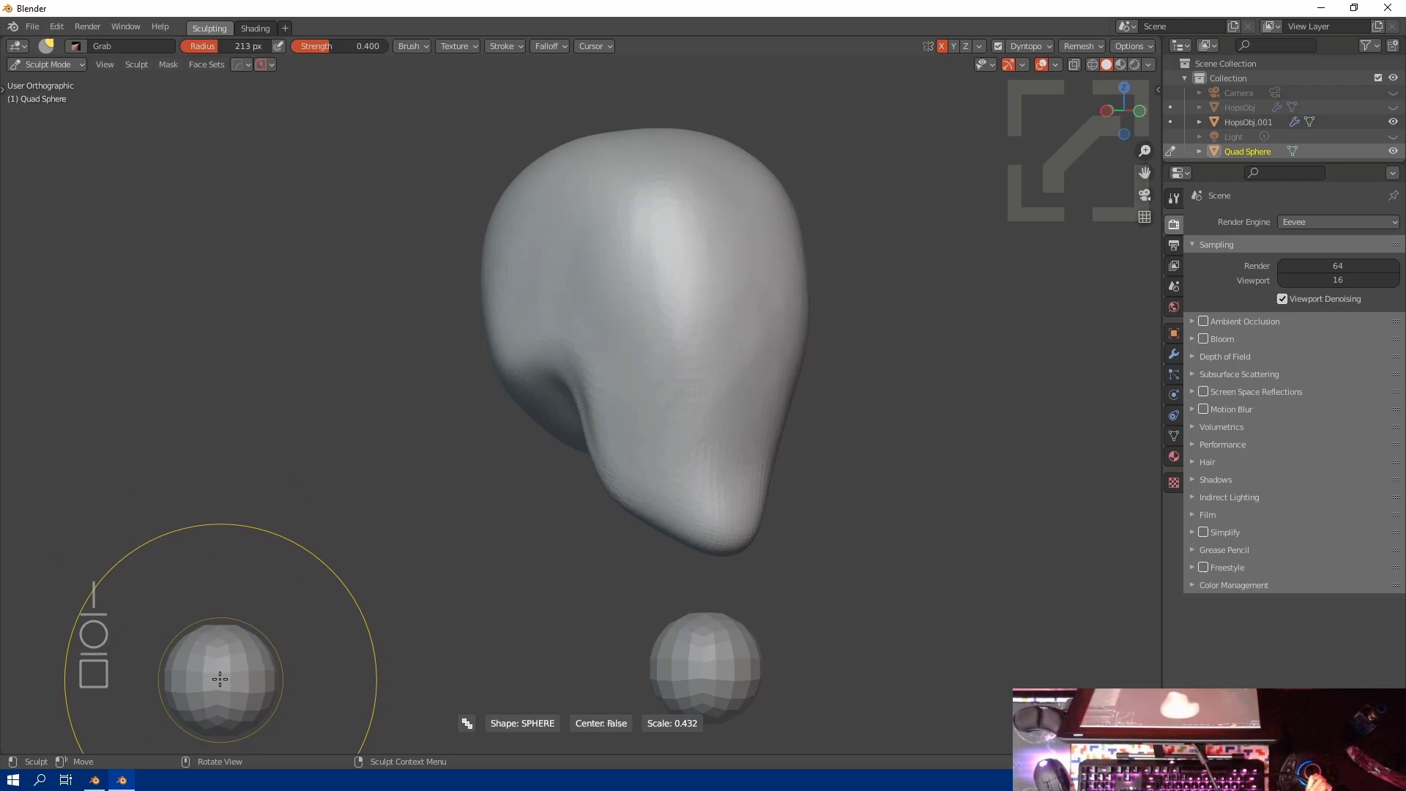
scroll(205, 666, down, 2)
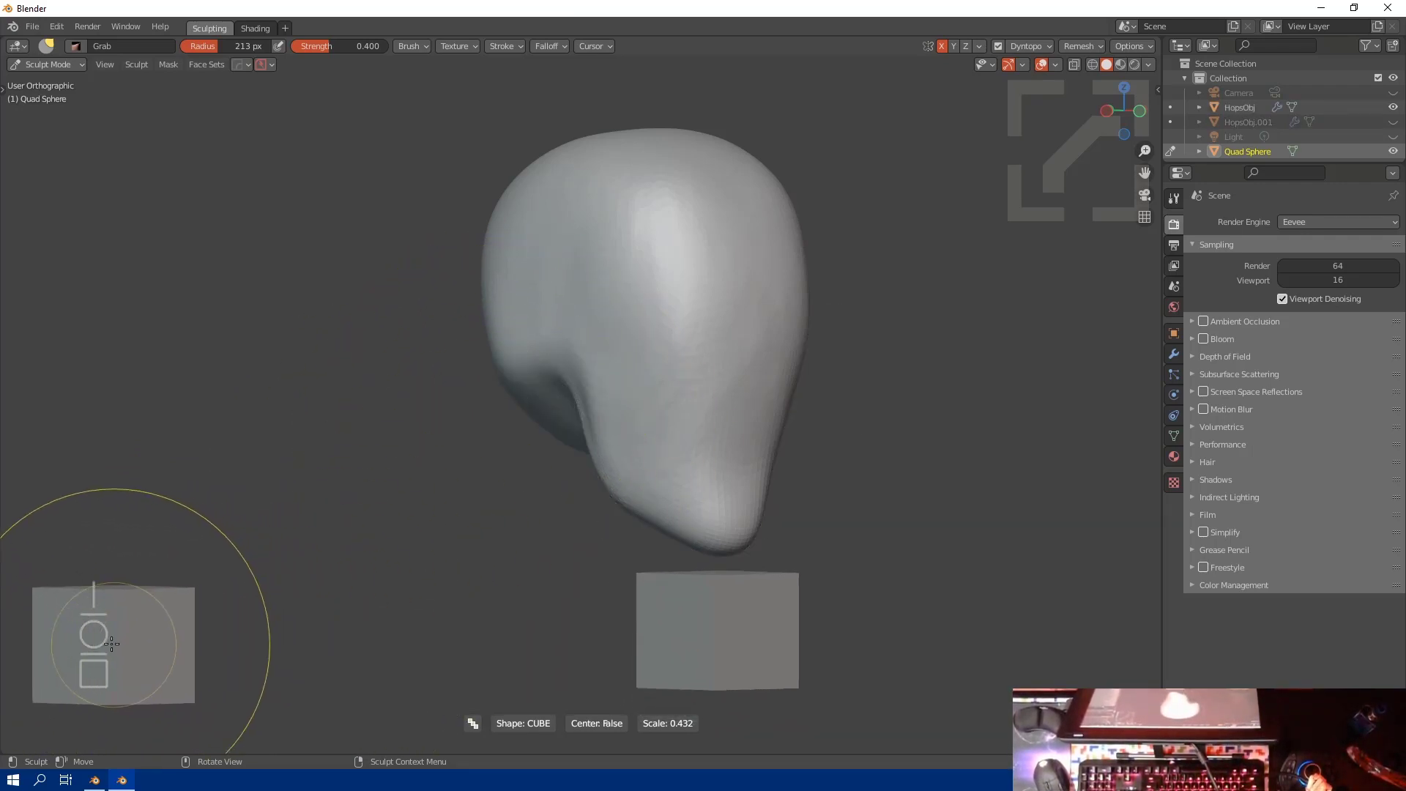
scroll(96, 645, up, 1)
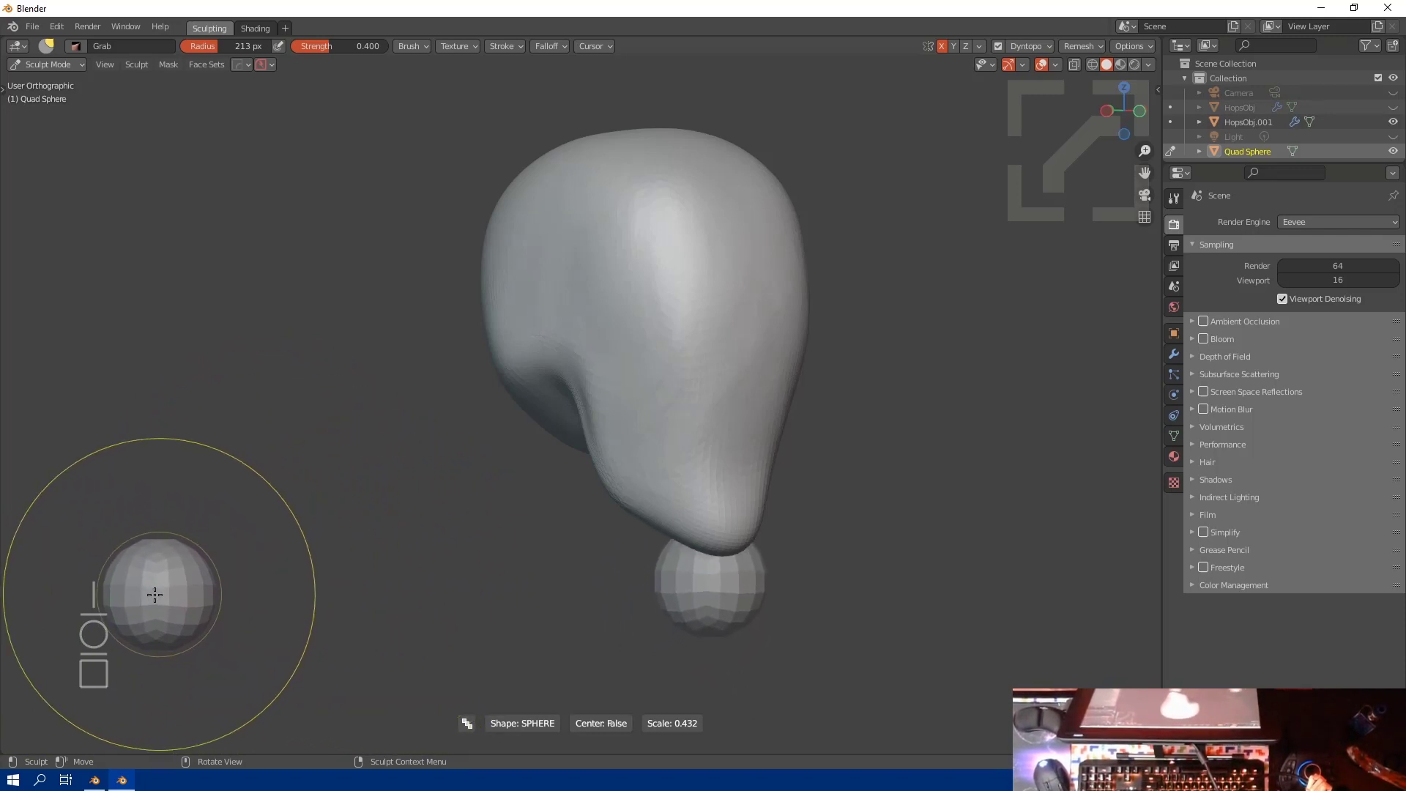
key(c)
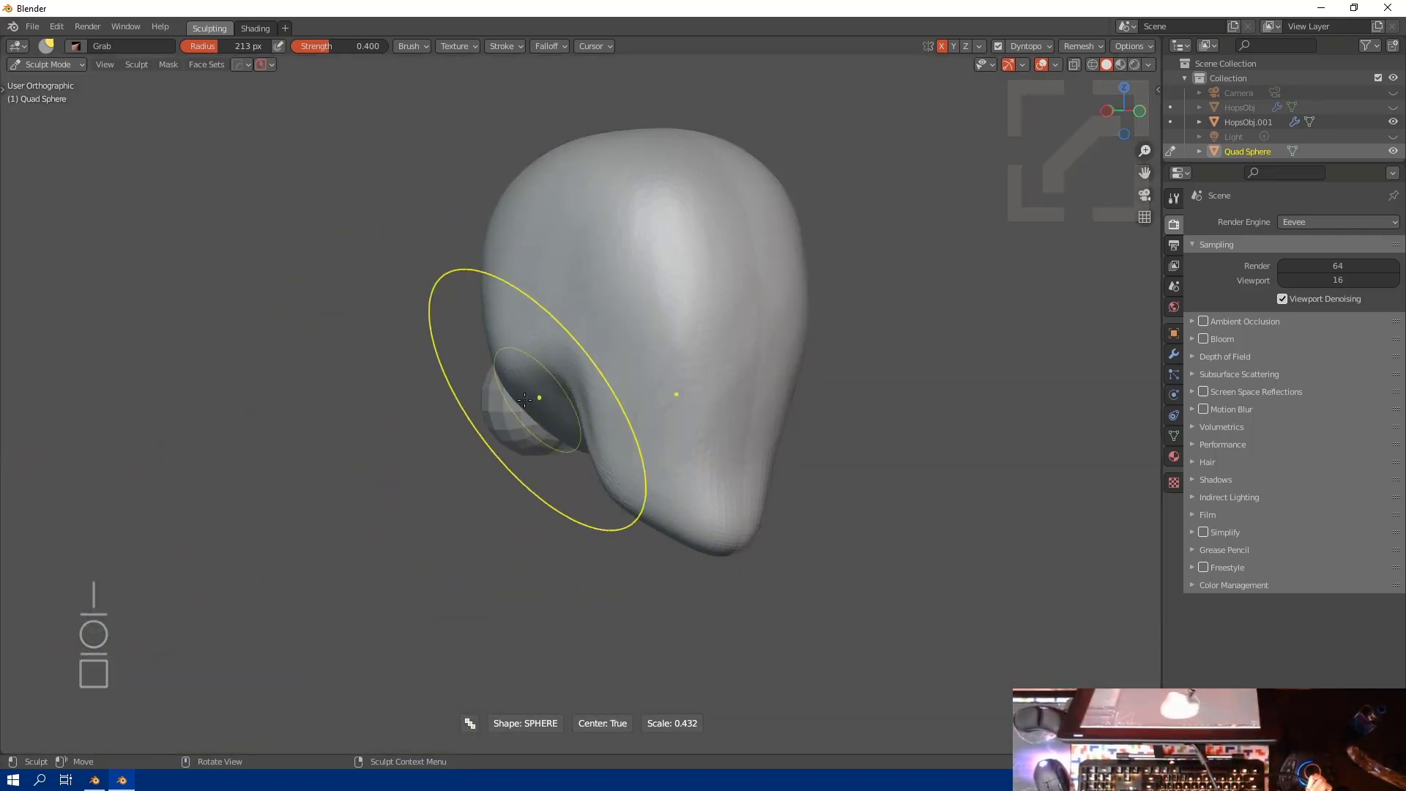
mouse_move(466, 447)
middle_down()
mouse_move(428, 404)
mouse_move(582, 456)
middle_up()
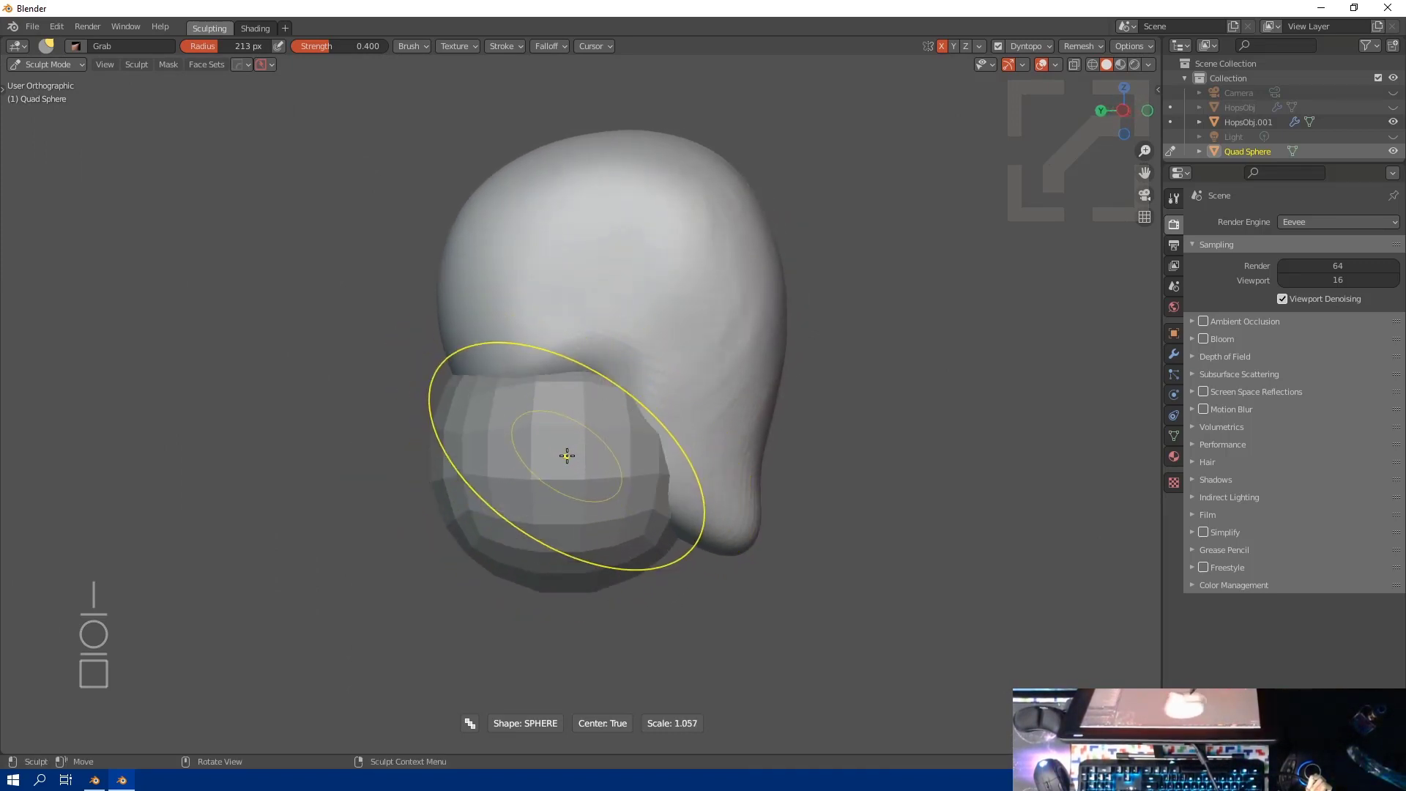
scroll(565, 454, up, 3)
scroll(563, 454, down, 3)
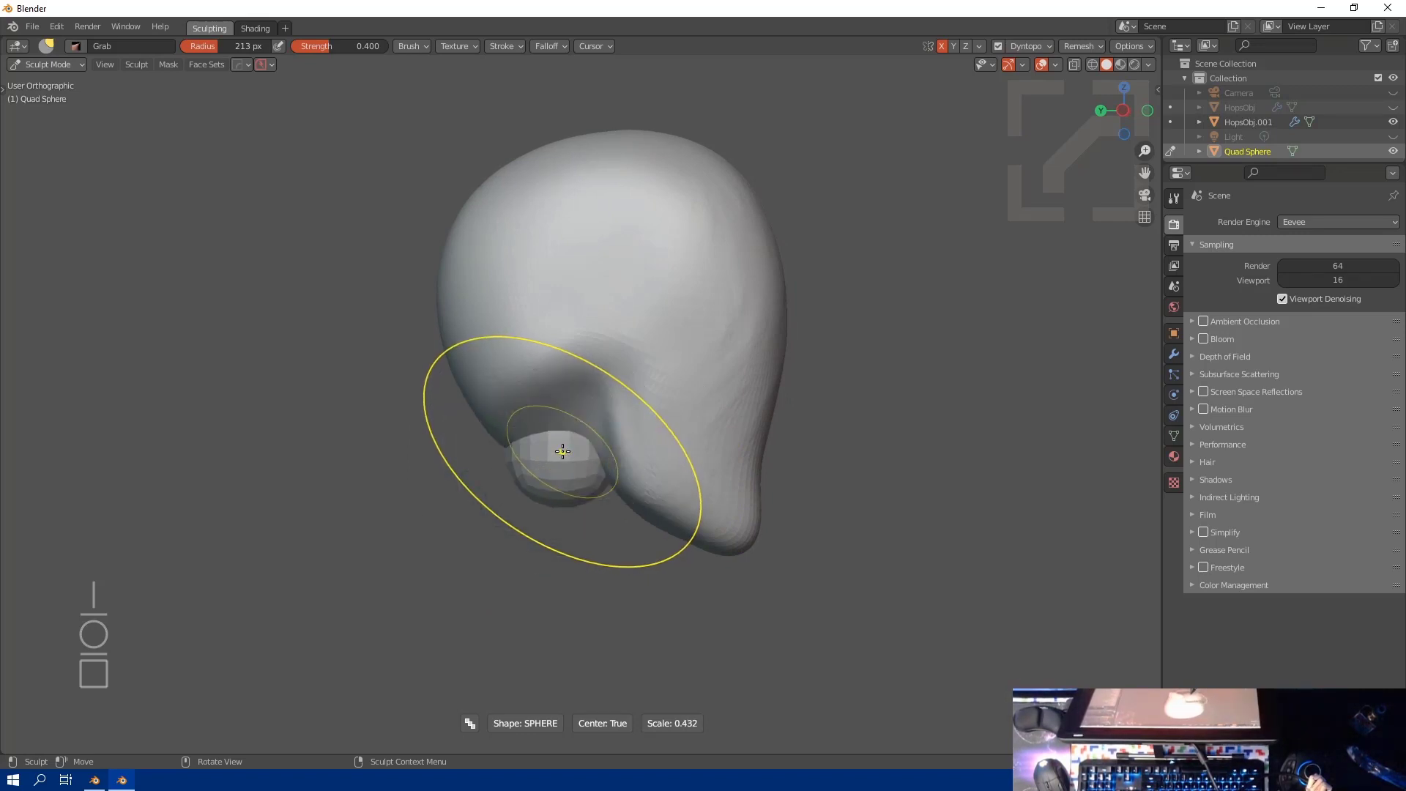
scroll(563, 445, up, 1)
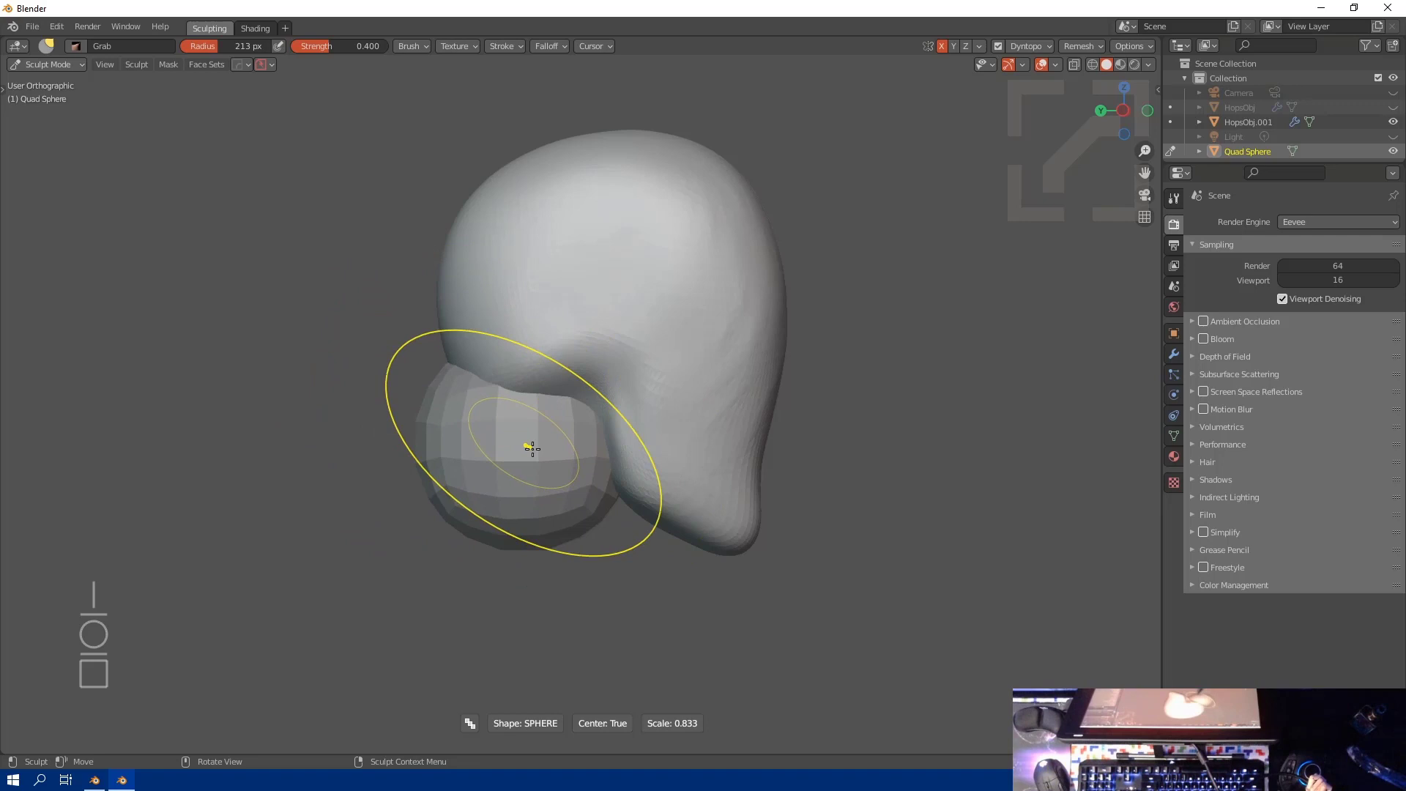
click(562, 469)
middle_drag(424, 503, 396, 487)
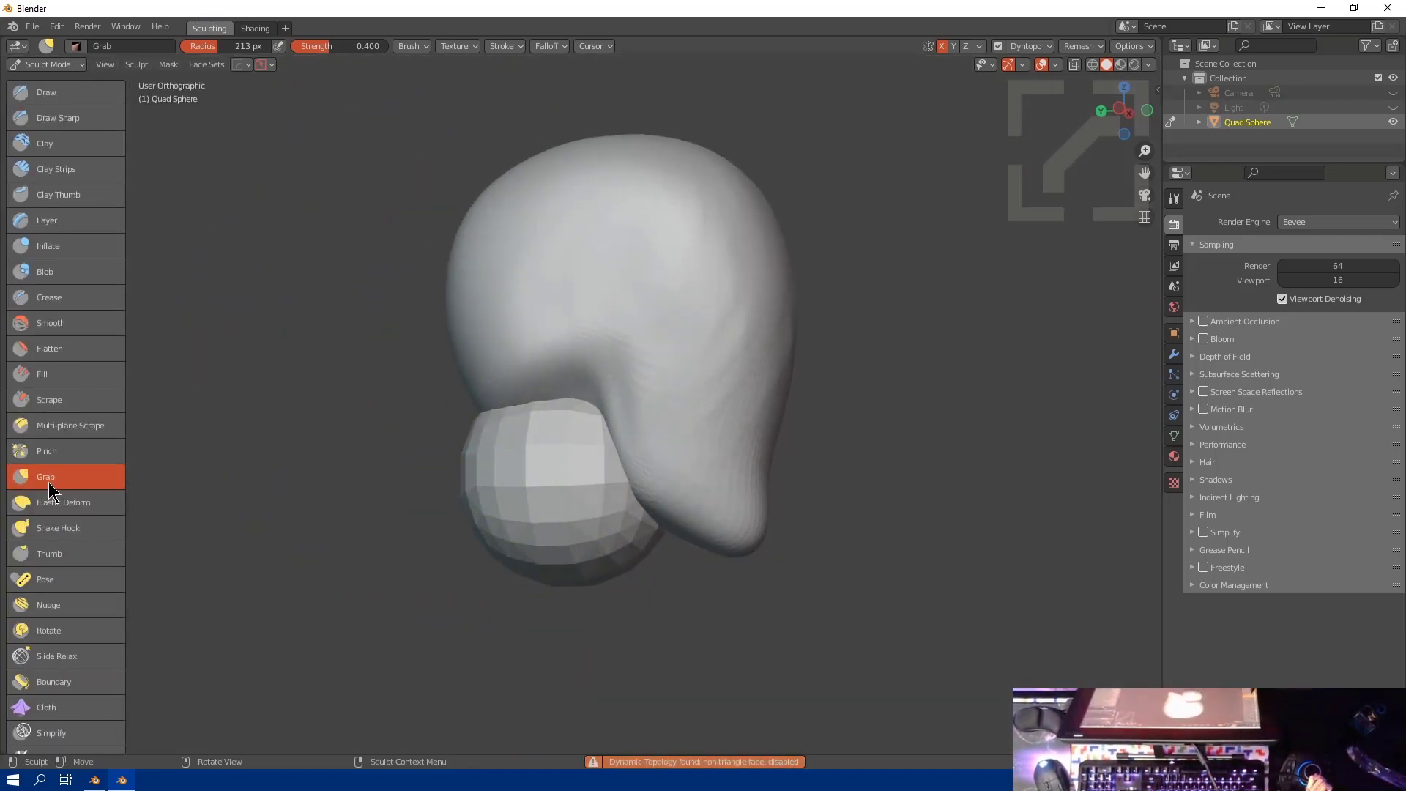
Step: Stretch the new sphere down and backward into a neck with an enlarged Grab brush, and set its radius to 294 px
click(409, 47)
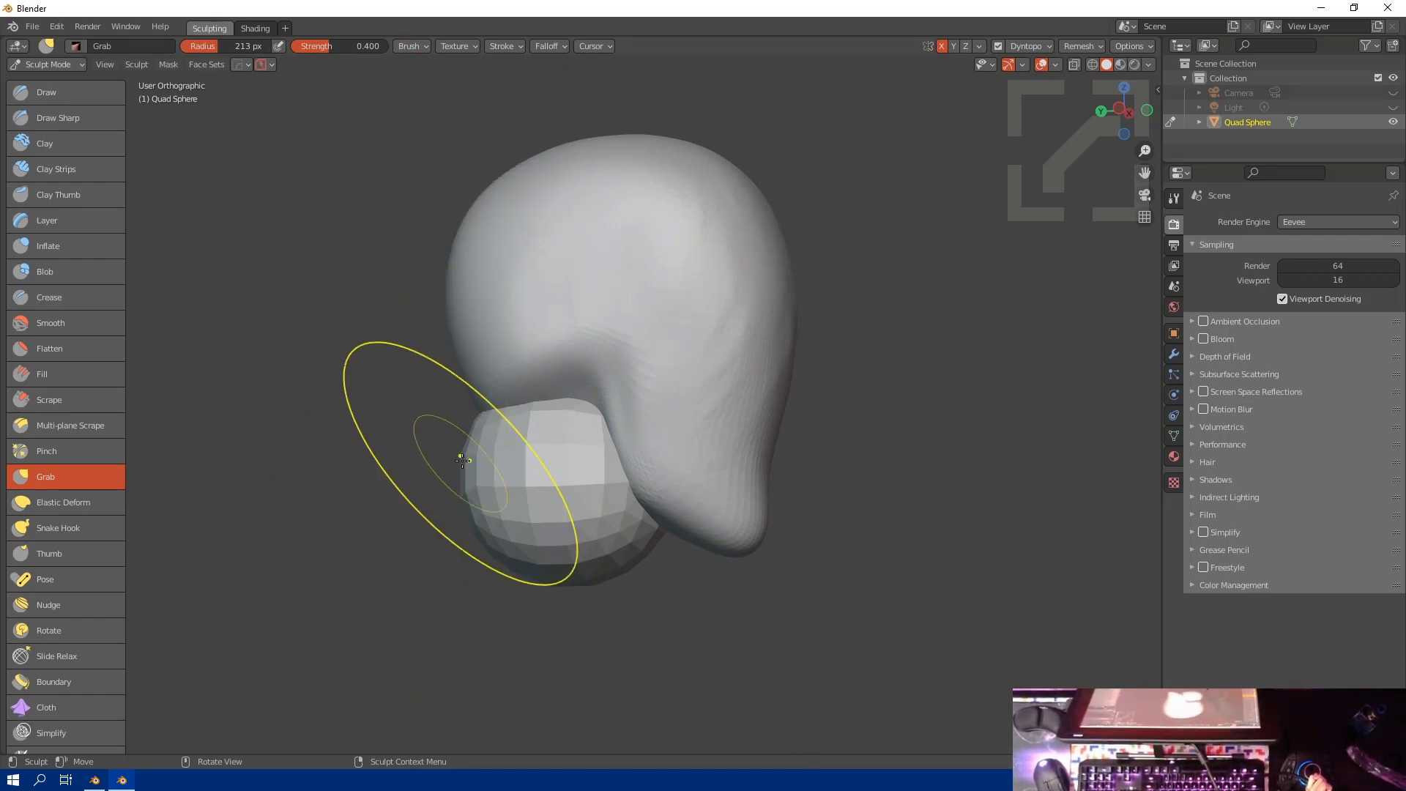
key(bracketright)
key(bracketright)
key(bracketright)
key(bracketright)
key(bracketright)
key(bracketright)
key(bracketright)
key(bracketright)
mouse_move(499, 534)
mouse_down()
mouse_move(456, 652)
mouse_move(511, 759)
mouse_move(485, 491)
mouse_move(558, 448)
mouse_up()
key(bracketleft)
key(bracketleft)
key(bracketleft)
key(bracketleft)
key(bracketleft)
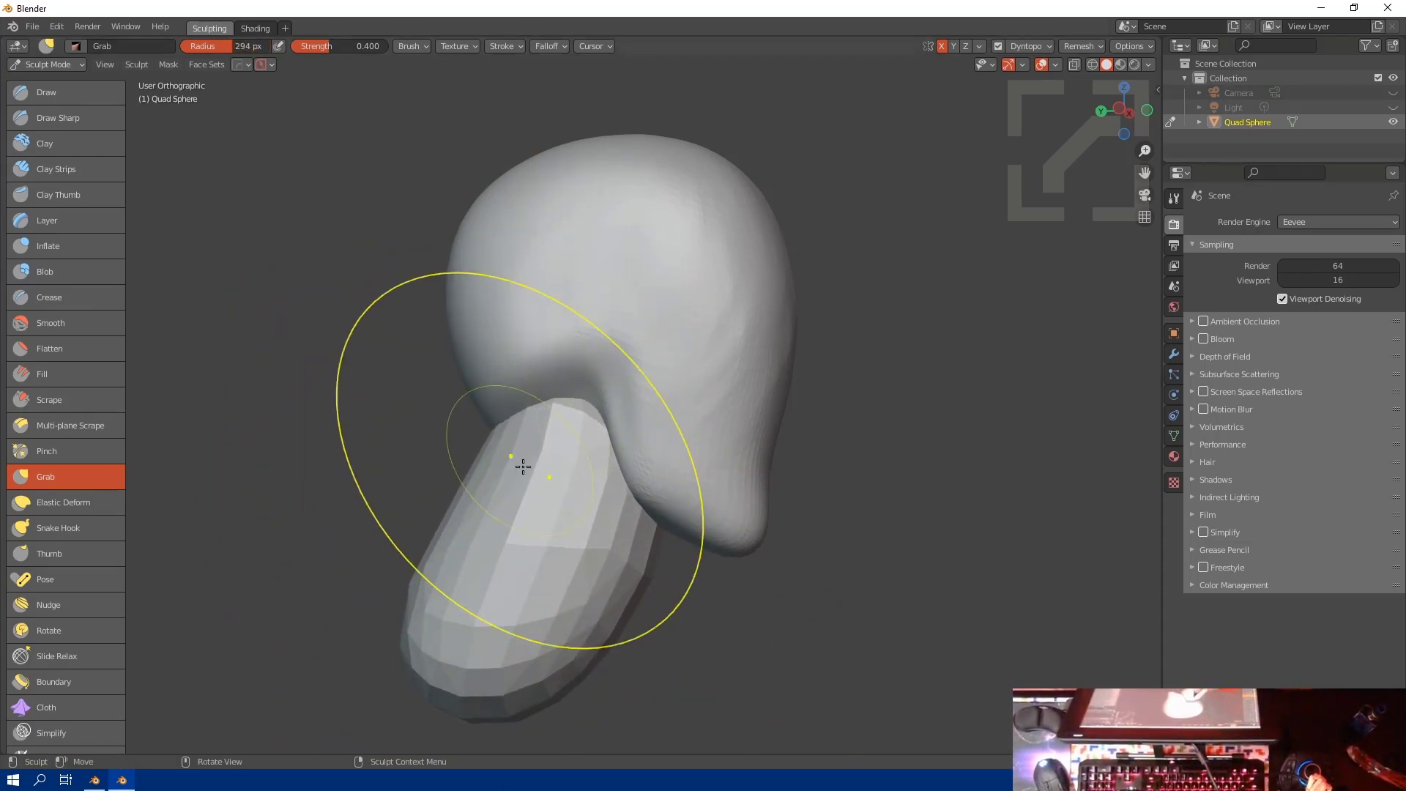
Step: Pull the lower sides of the neck outward into shoulders with the Grab brush, reducing its radius to 262 px
mouse_move(489, 574)
middle_down()
mouse_move(402, 590)
mouse_move(467, 432)
mouse_move(612, 628)
mouse_move(518, 502)
mouse_move(412, 519)
middle_up()
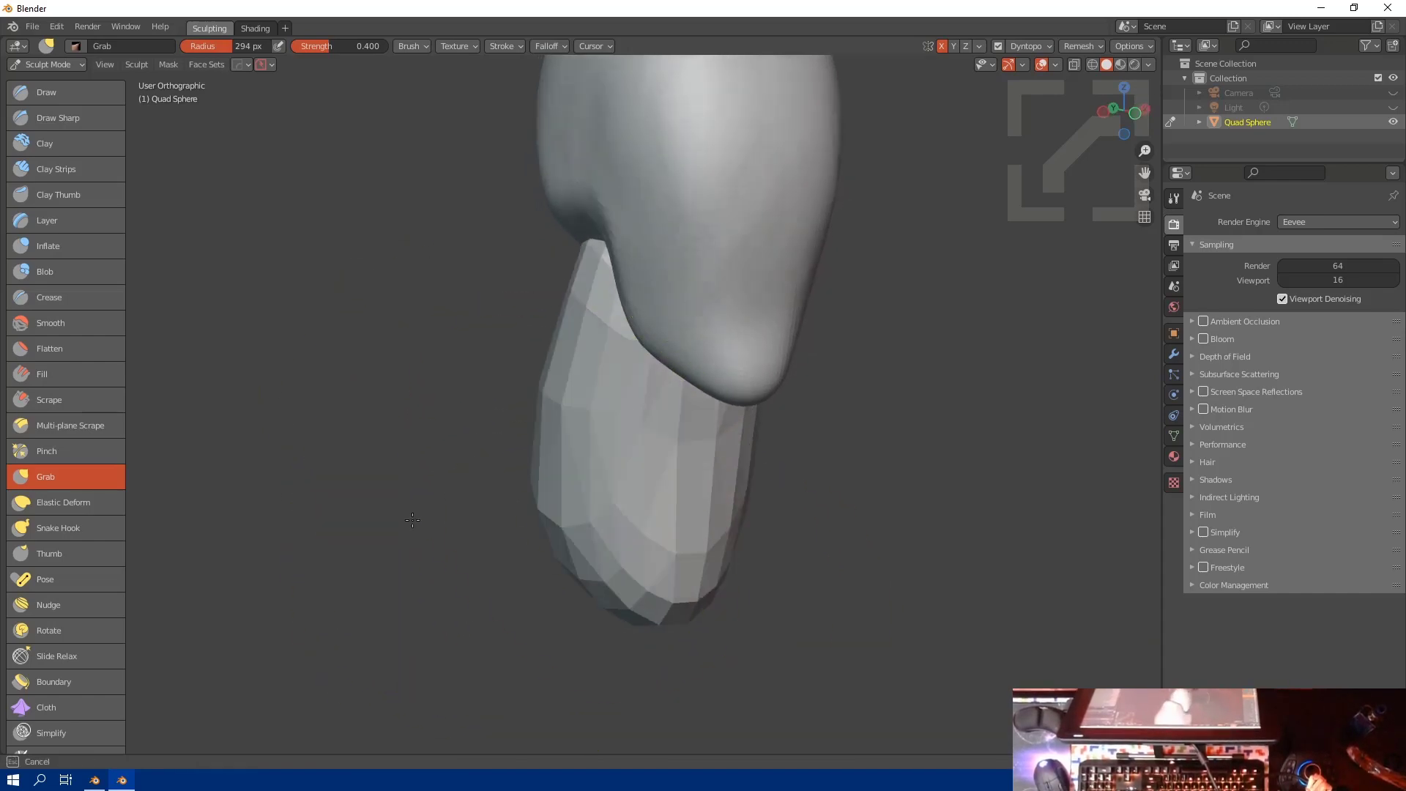
drag(412, 520, 345, 510)
drag(527, 502, 352, 506)
drag(498, 499, 318, 454)
drag(471, 407, 549, 461)
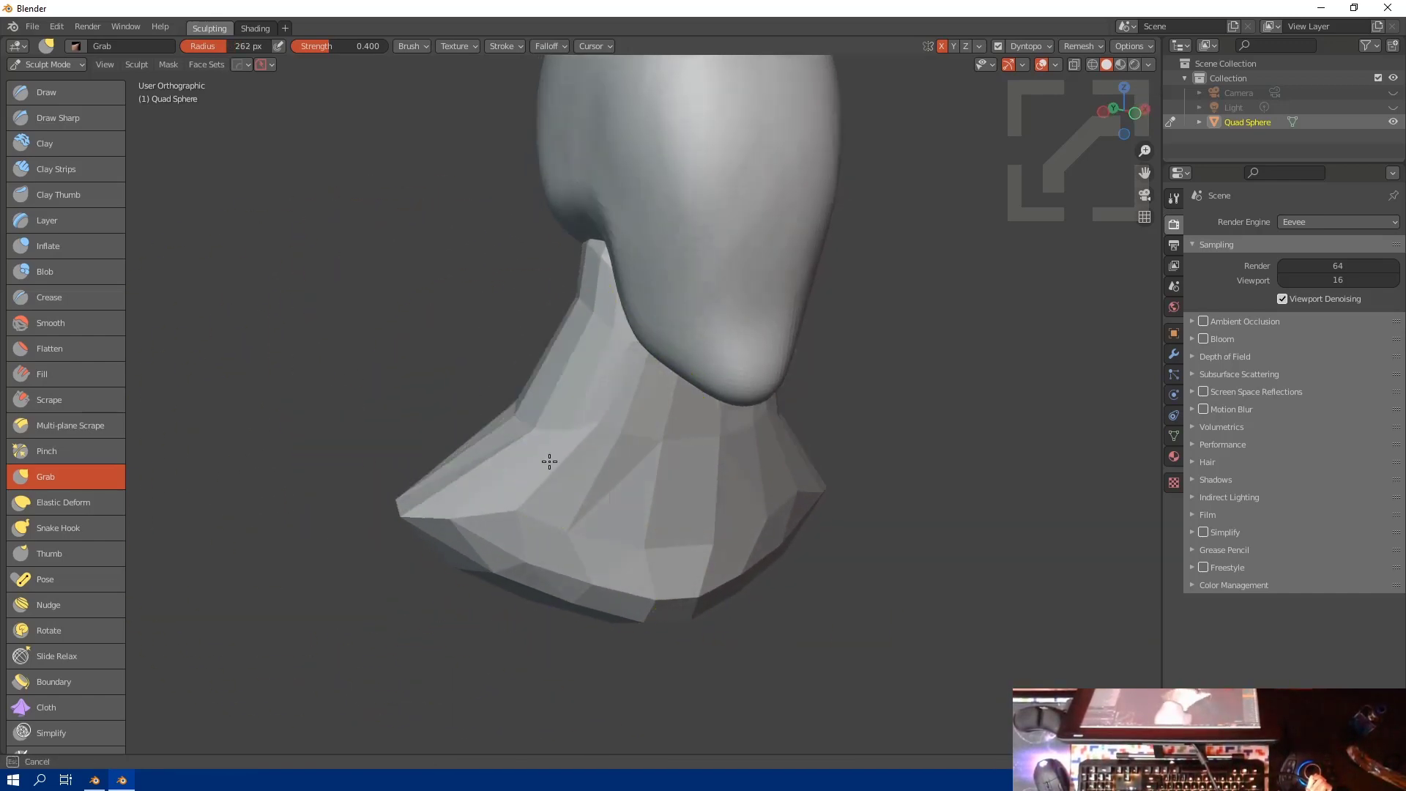
Step: Pull the chest forward and down and the upper back outward with the Grab brush at 262 px
middle_drag(549, 461, 558, 186)
middle_drag(536, 383, 531, 446)
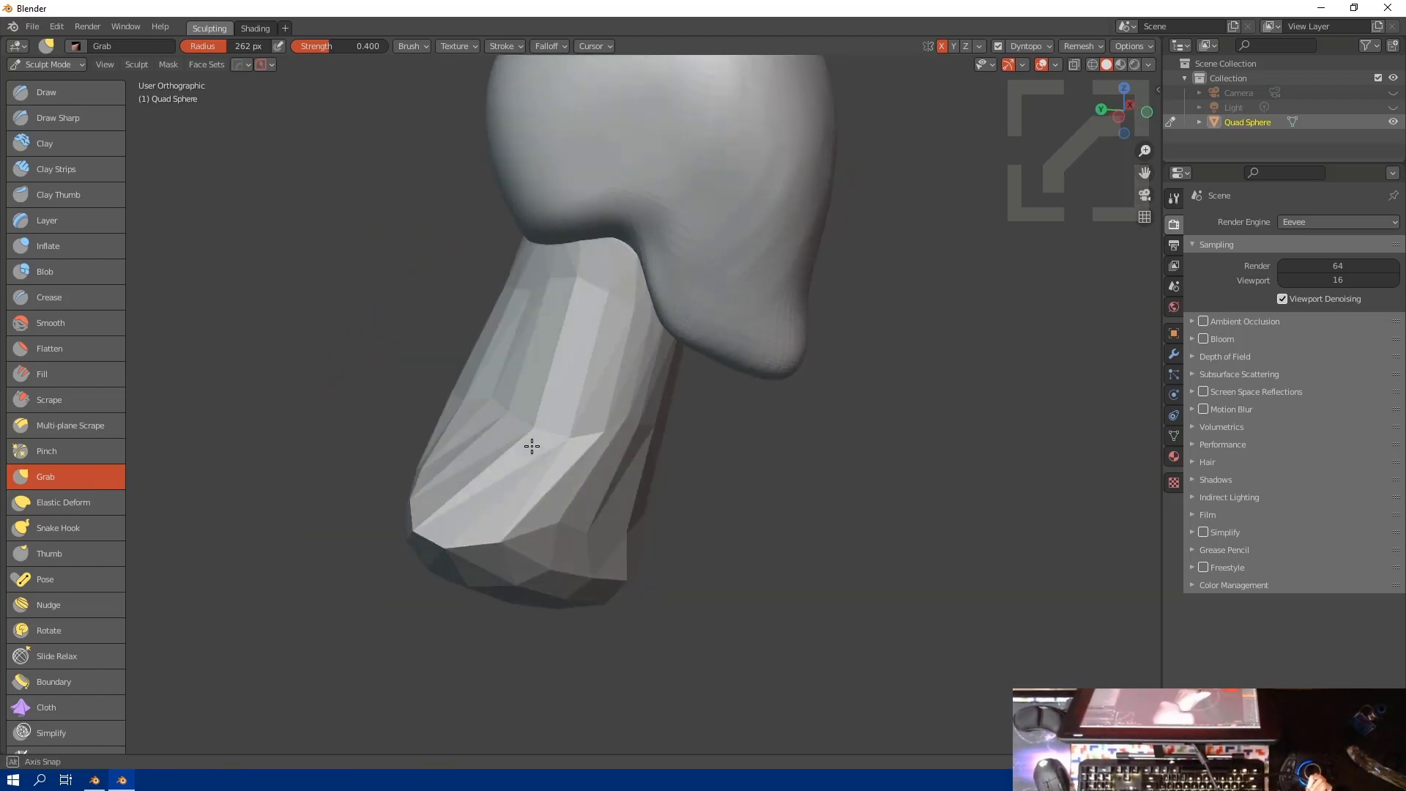
drag(704, 621, 721, 630)
drag(637, 586, 755, 650)
drag(659, 506, 603, 501)
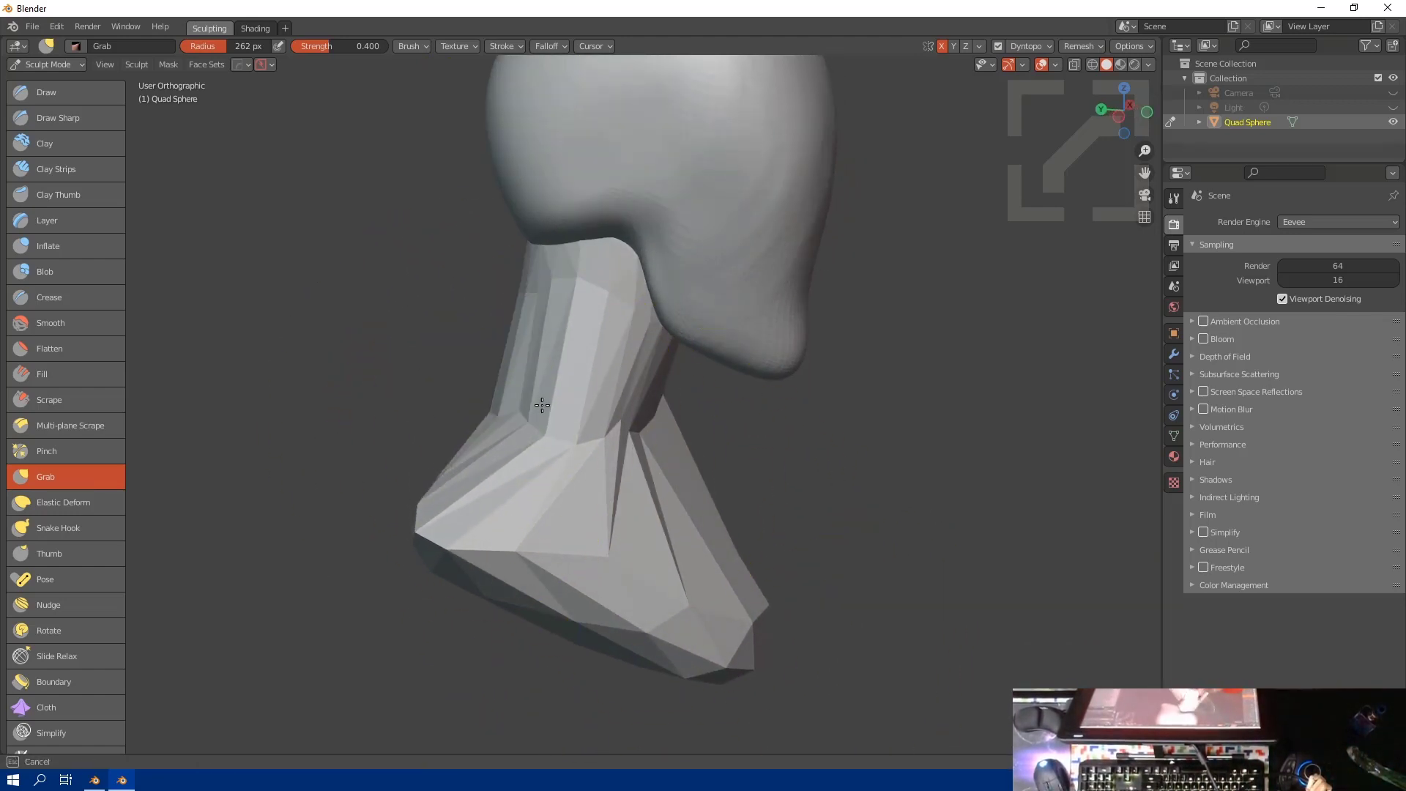
middle_drag(541, 405, 448, 526)
drag(397, 452, 383, 408)
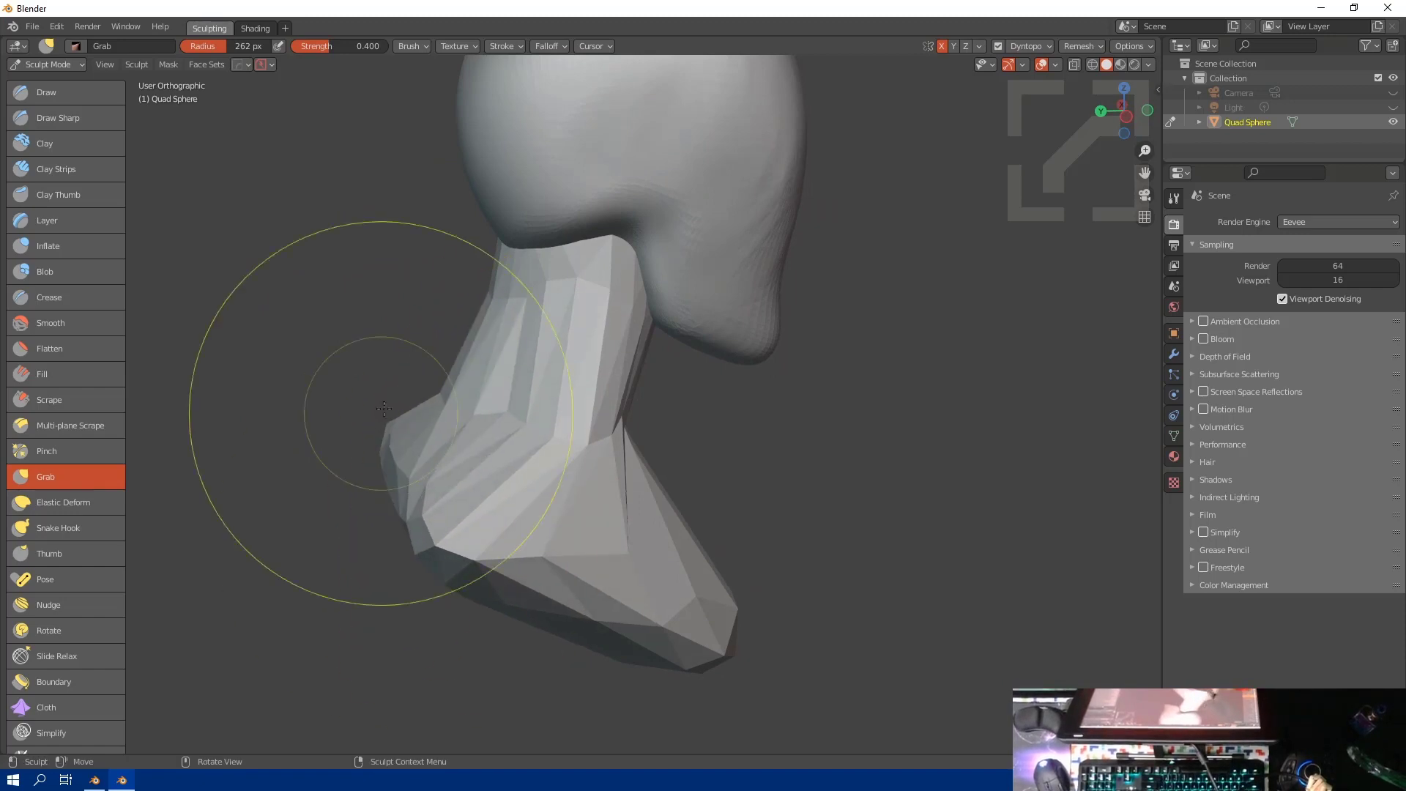
Step: Widen the shoulders and reshape the collar area around the base of the neck with the 262 px Grab brush
middle_drag(603, 457, 578, 432)
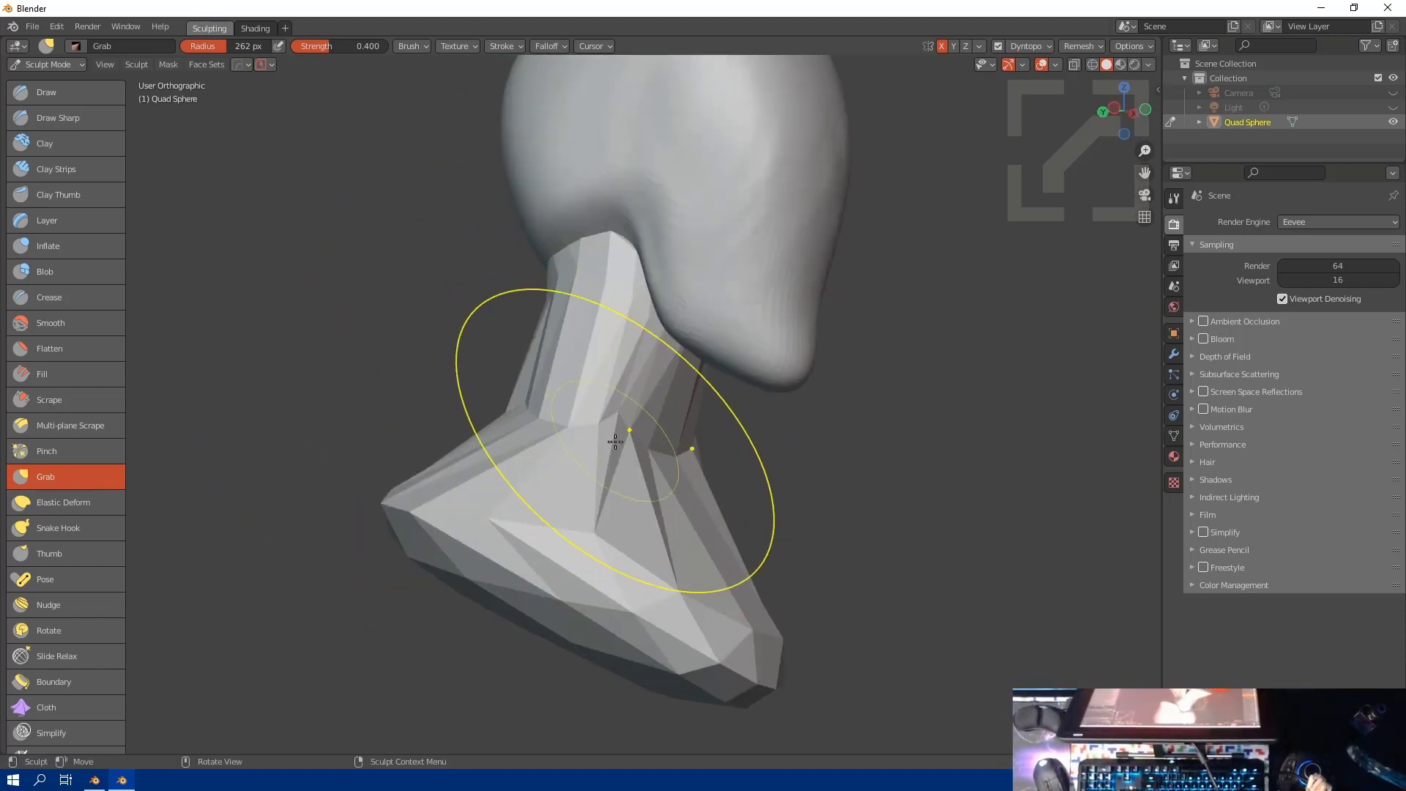
drag(615, 437, 627, 515)
middle_drag(627, 515, 513, 612)
drag(432, 496, 273, 489)
drag(536, 452, 615, 492)
middle_drag(483, 443, 527, 452)
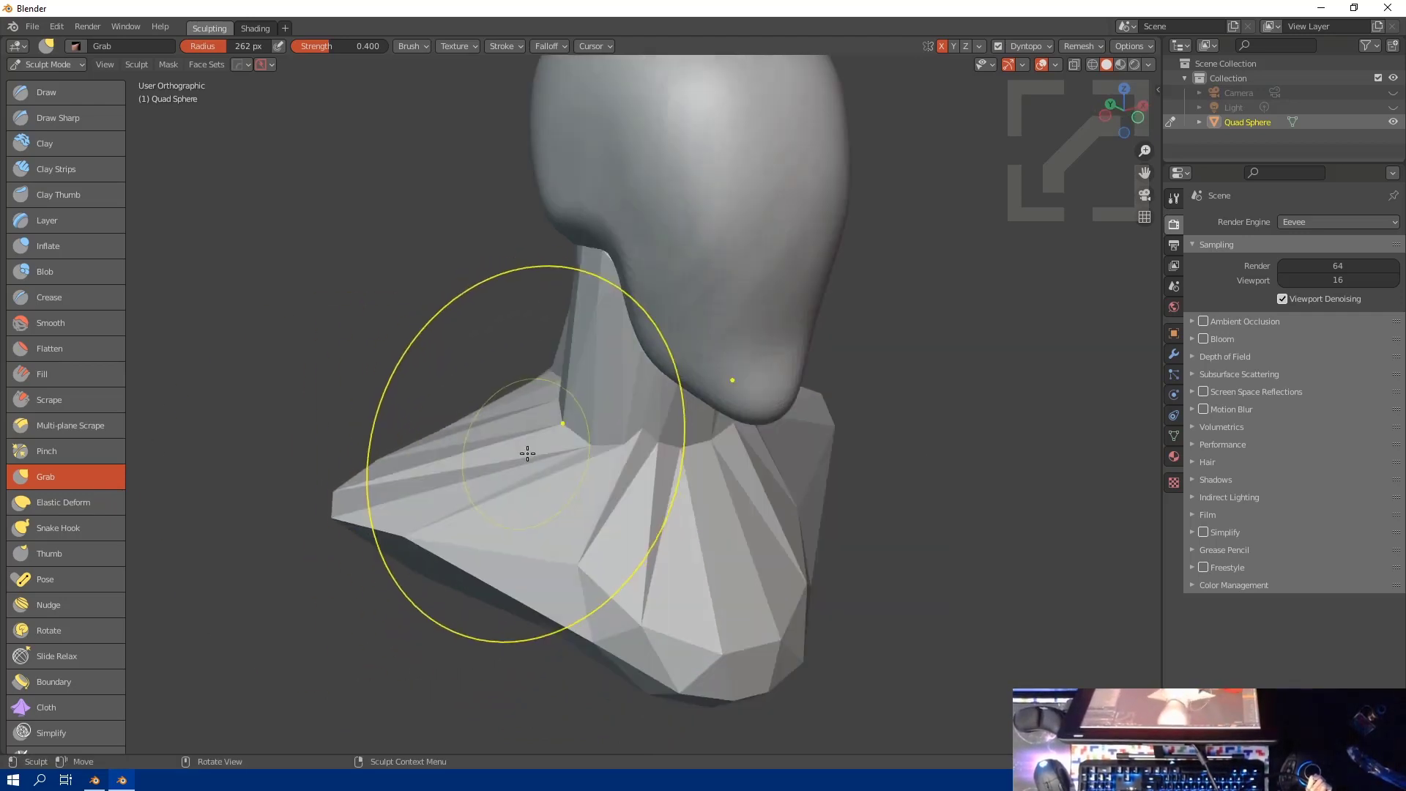
Step: Voxelize the head and shoulders into one mesh, then voxelize again at a coarser voxel size of 0.104
key(q)
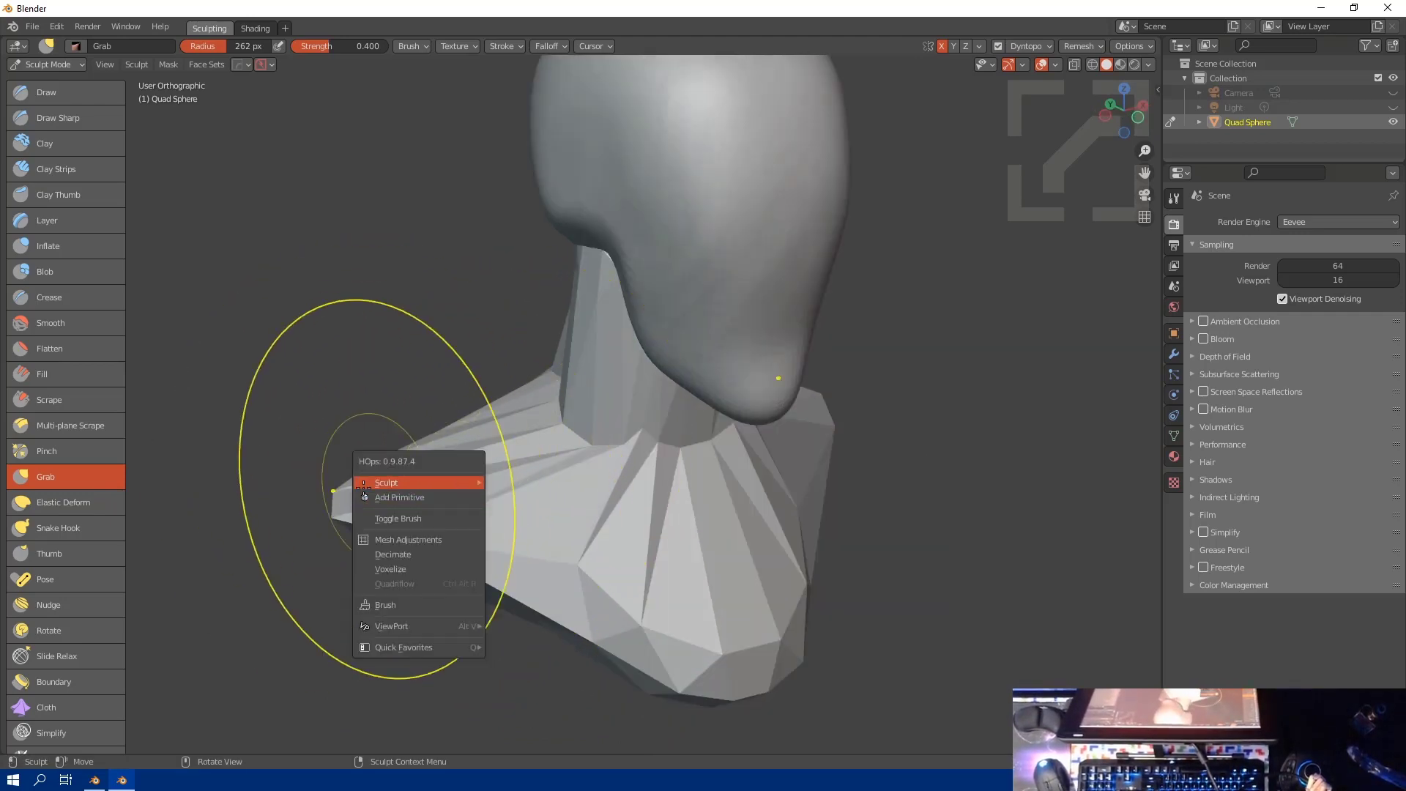
click(380, 569)
key(q)
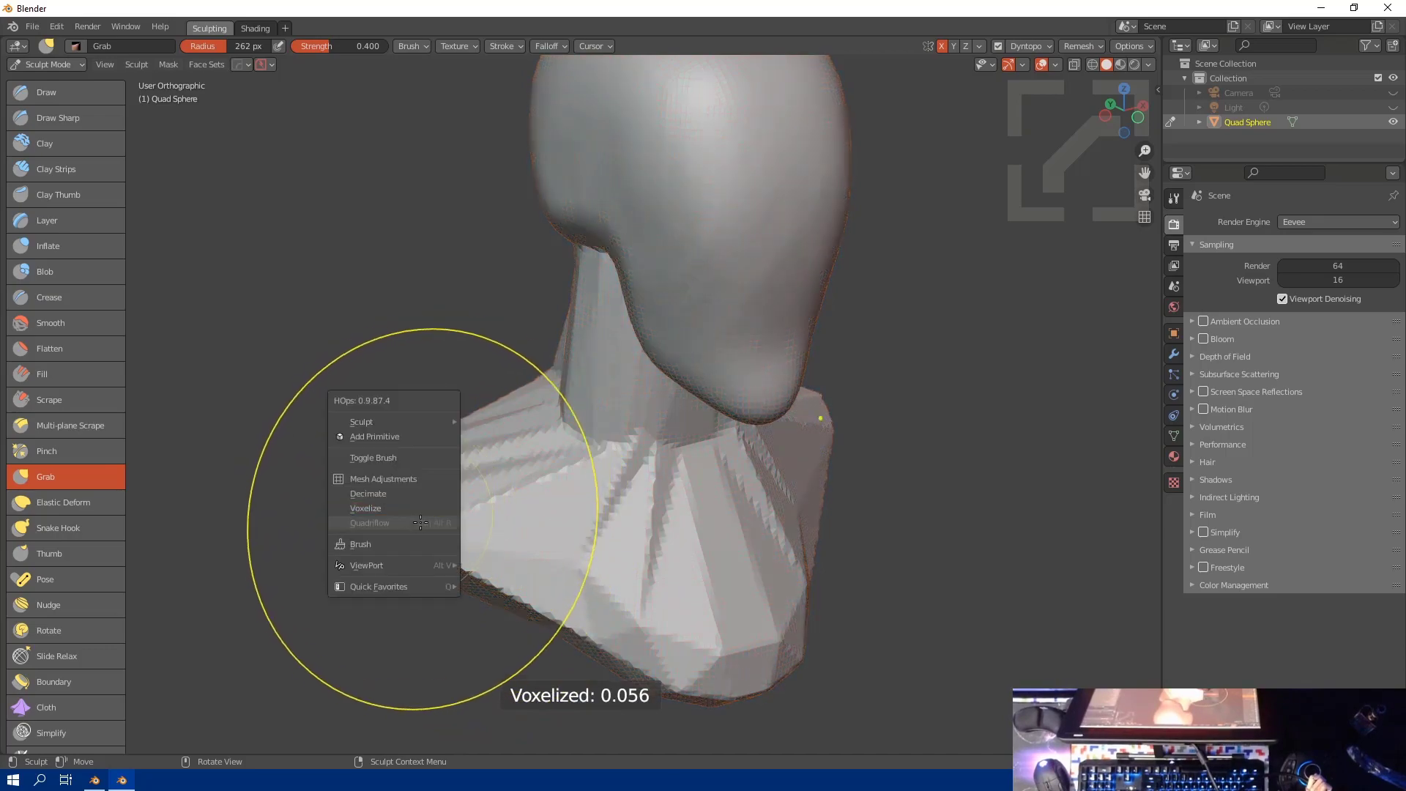
click(385, 506)
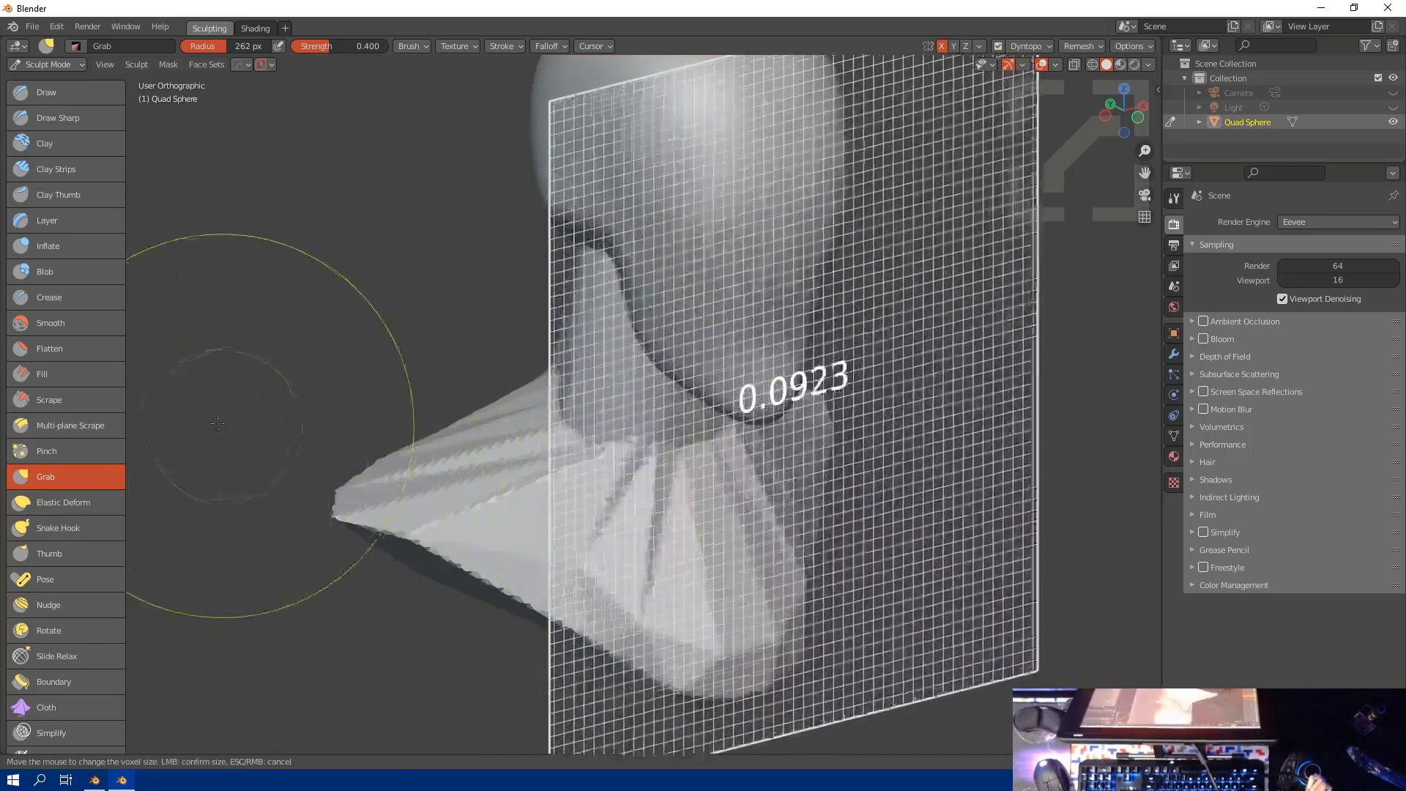
key(Escape)
key(q)
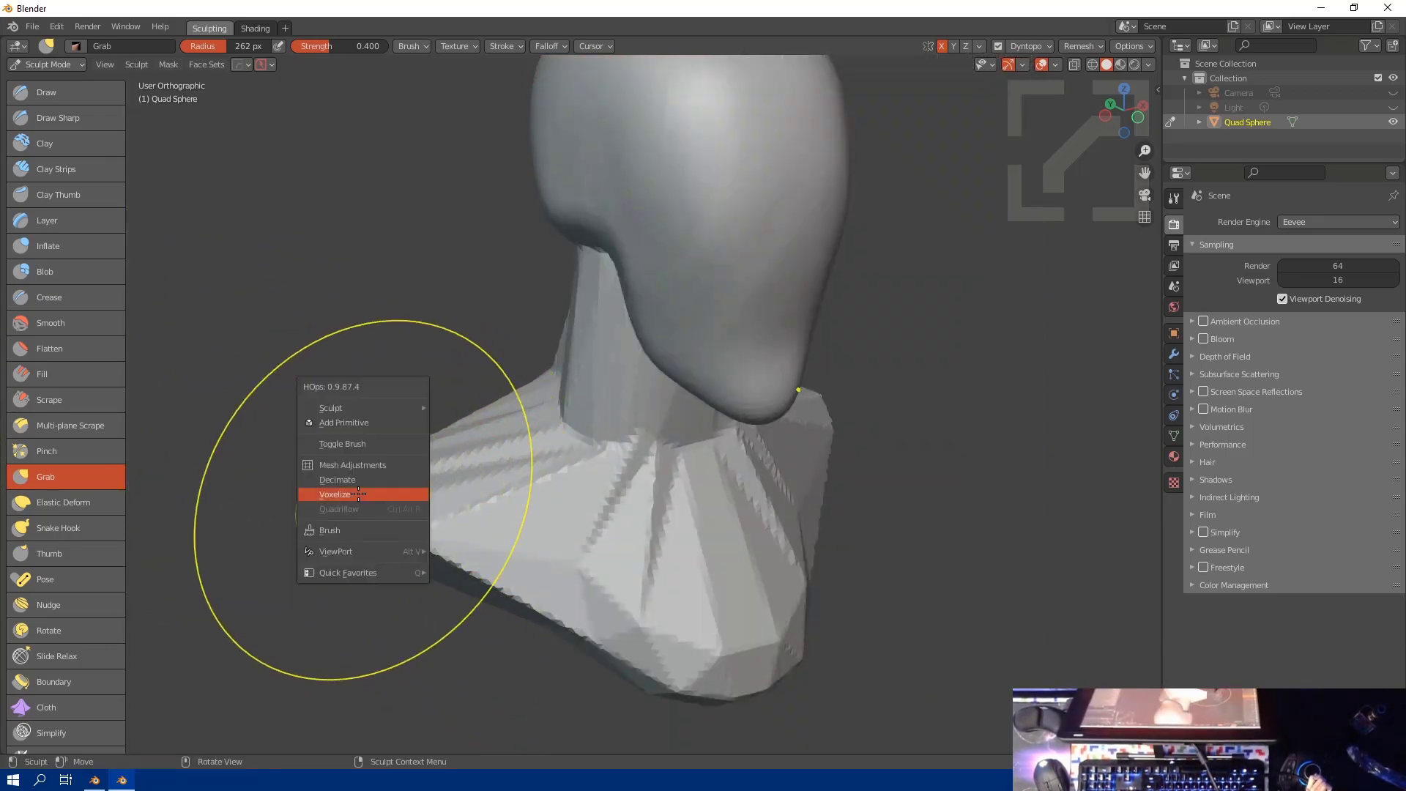
click(401, 494)
Step: Adjust the shoulder with a 397 px Grab brush and smooth the neck-to-shoulder transition with a 188 px Smooth brush
drag(349, 504, 327, 523)
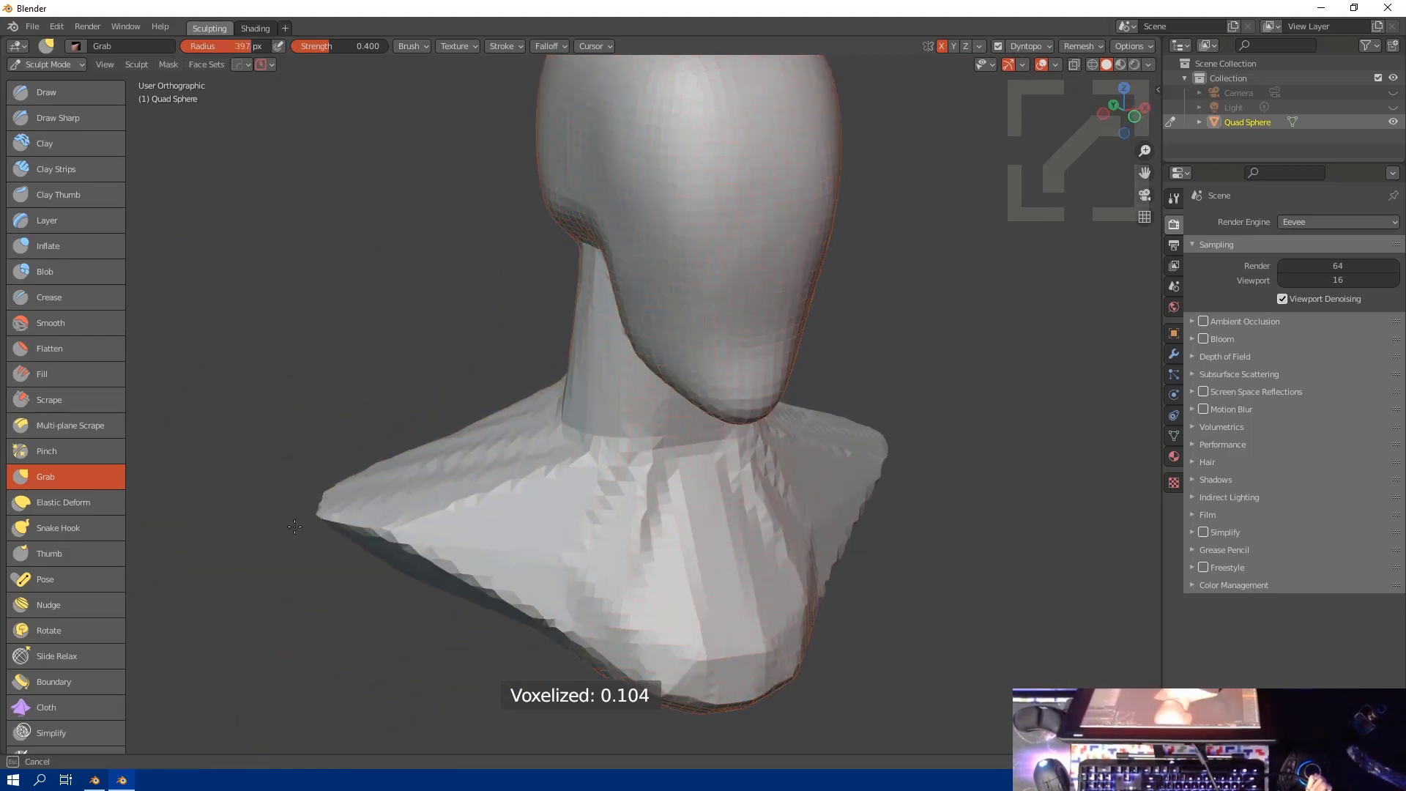
key(s)
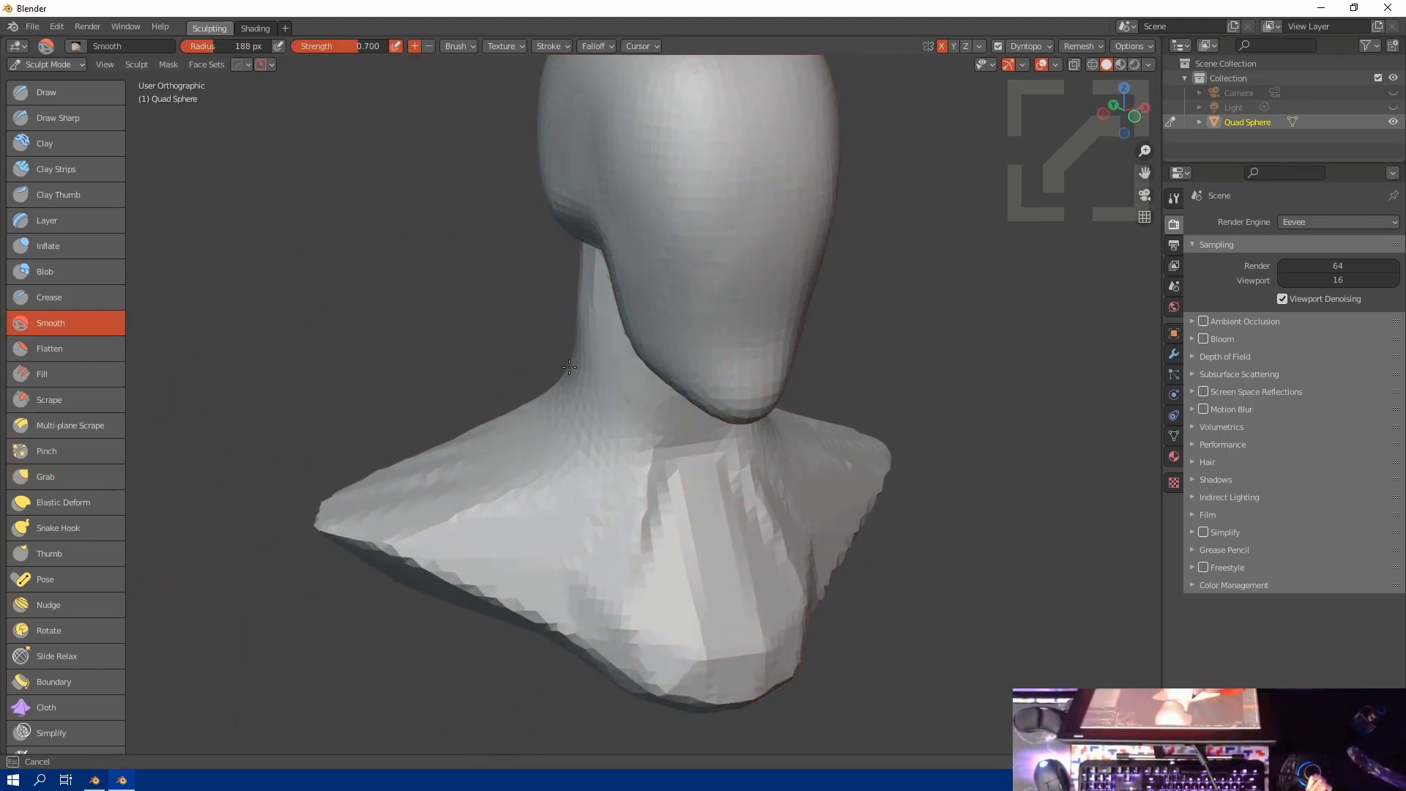
key(g)
Step: Pull the throat forward under the jaw with a 151 px Grab brush and rework the joint between jaw and neck
middle_drag(530, 391, 633, 400)
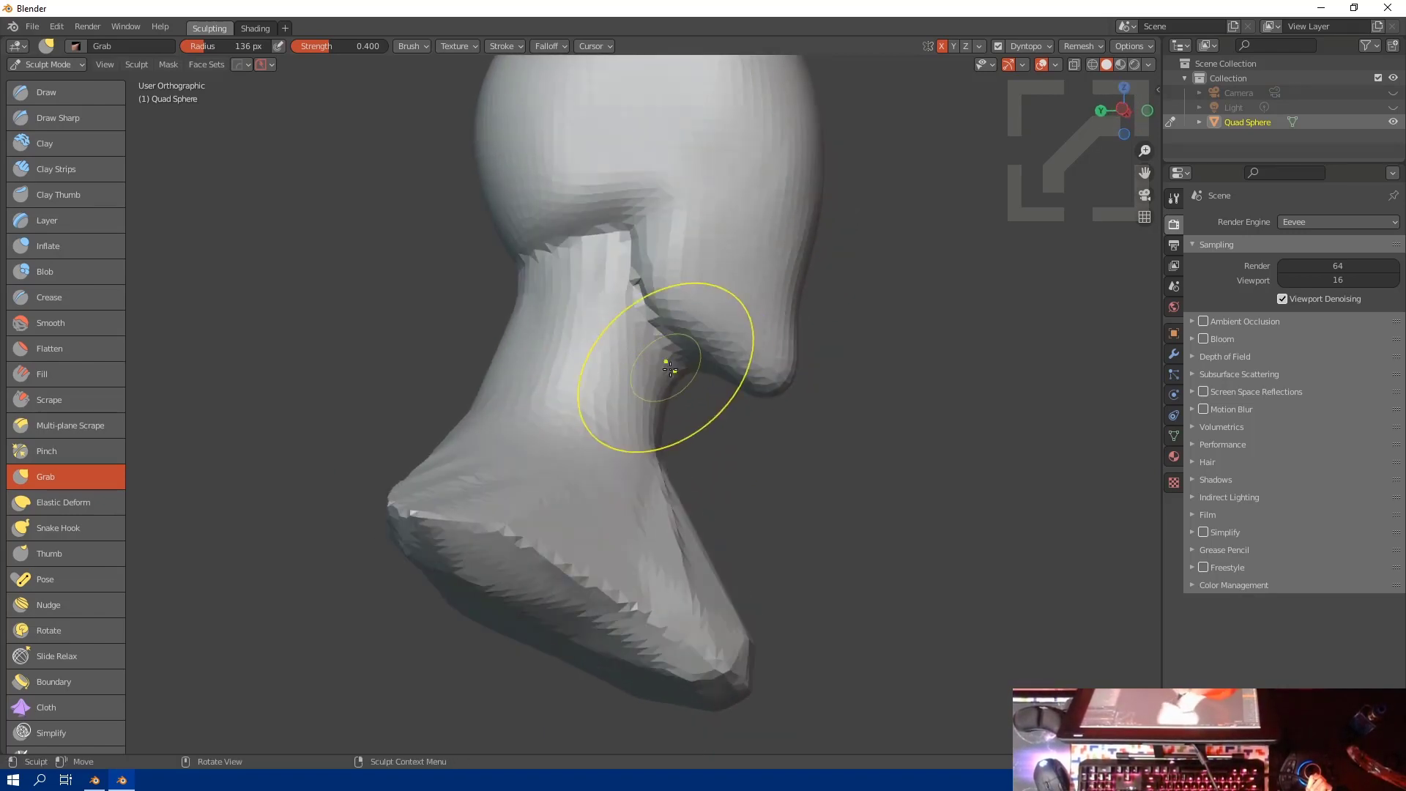
key(bracketright)
drag(675, 362, 686, 366)
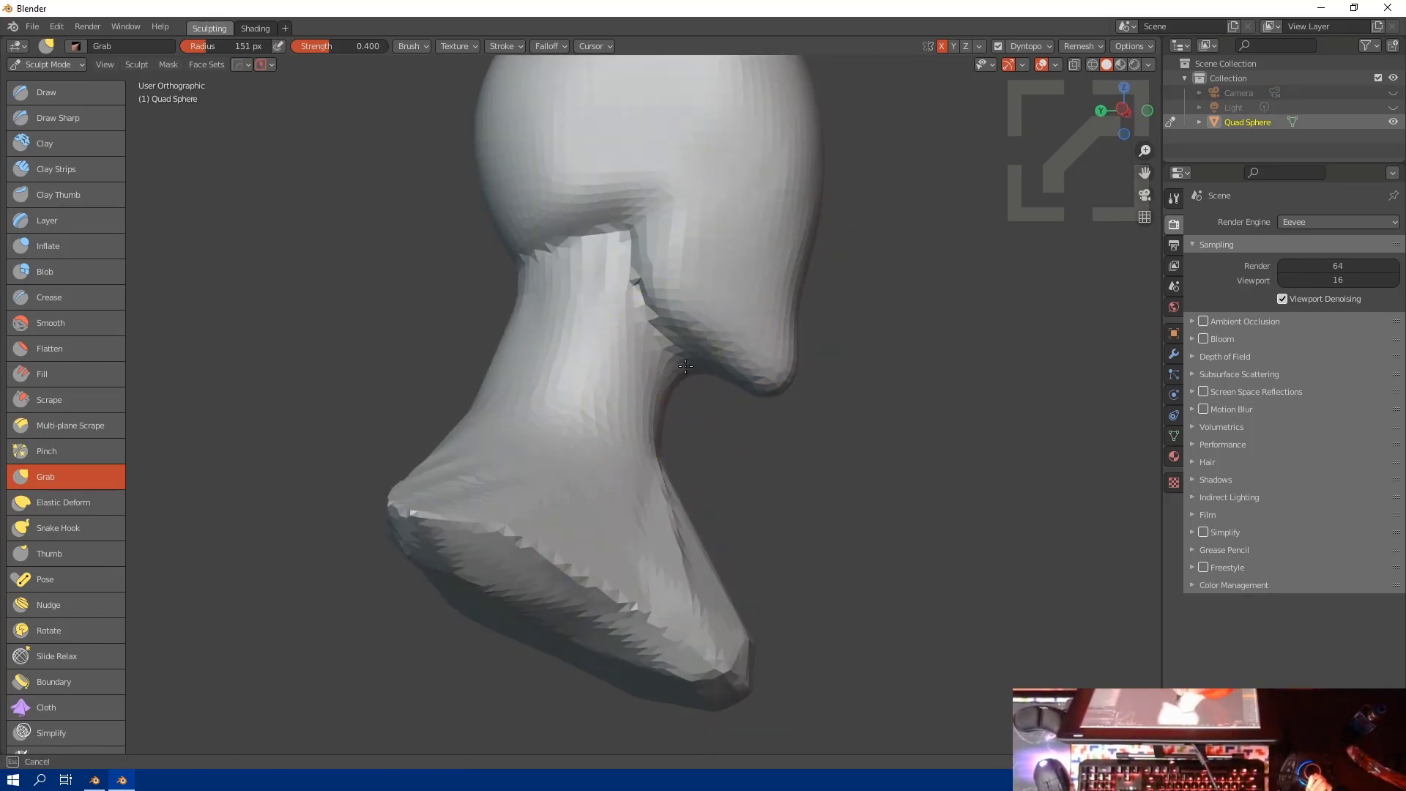
mouse_move(634, 302)
mouse_down()
mouse_move(558, 274)
mouse_move(540, 289)
mouse_up()
Step: Toggle the sculpt detailing to Relative mode 8.0 and on to Brush mode 25.0
mouse_move(540, 289)
middle_down()
mouse_move(559, 408)
mouse_move(484, 472)
mouse_move(454, 383)
mouse_move(470, 417)
middle_up()
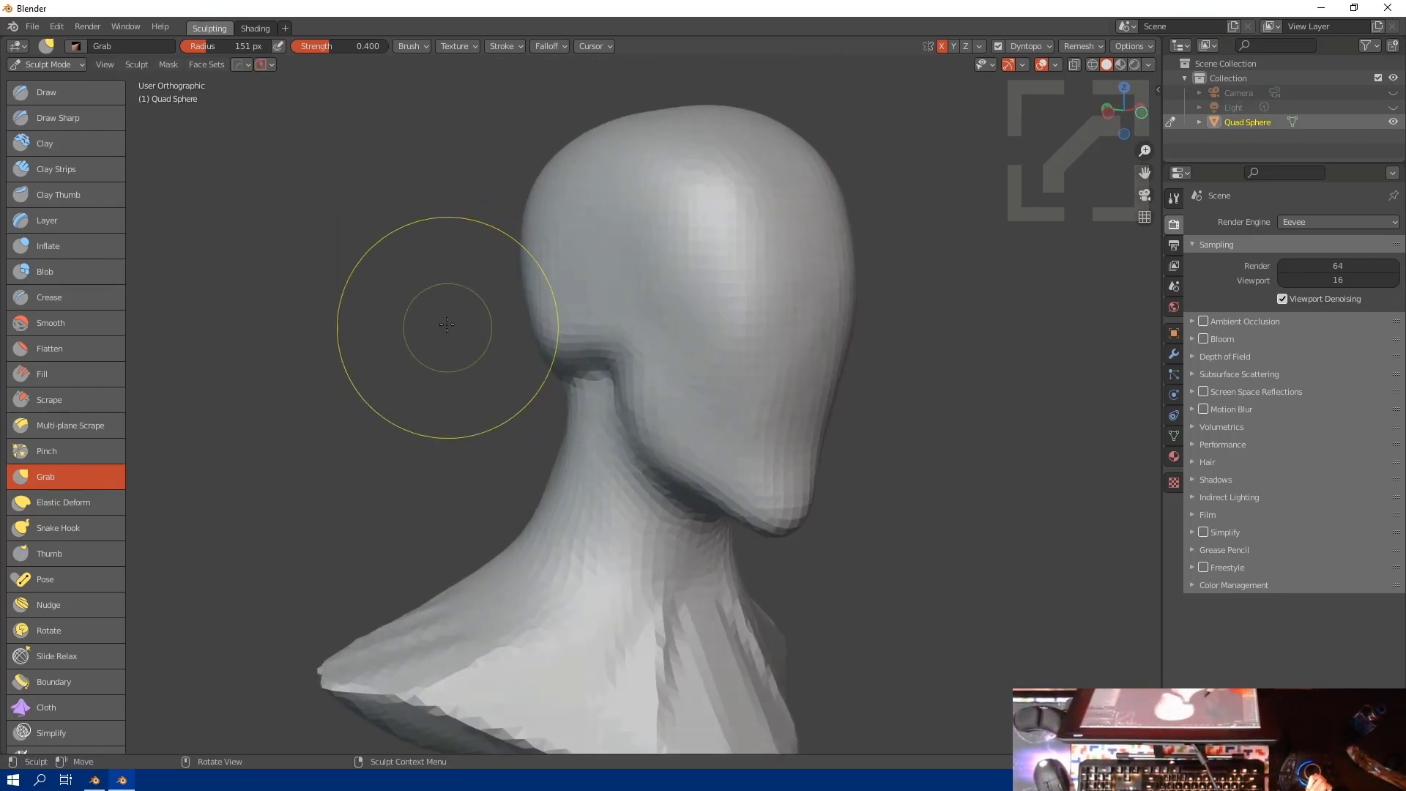
key(q)
click(366, 274)
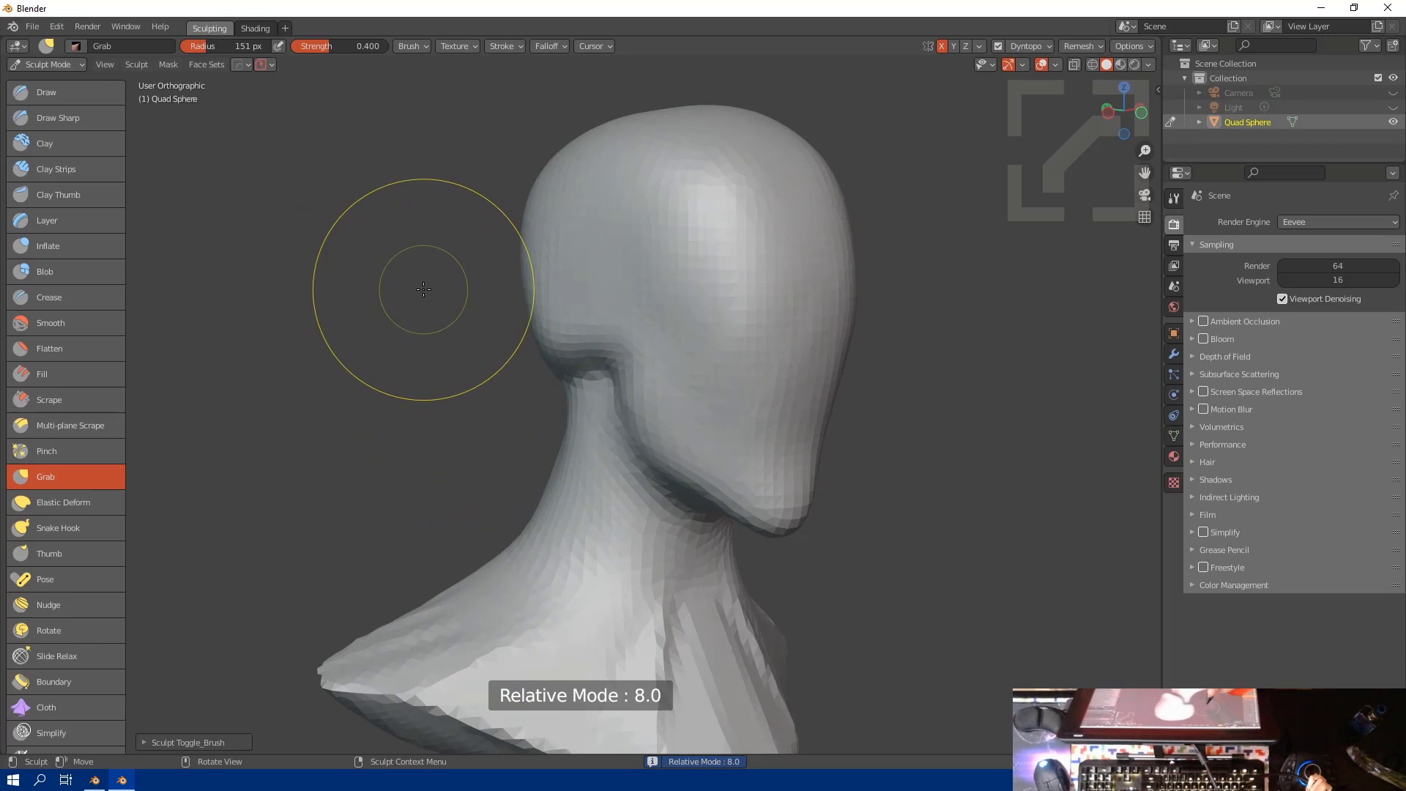
key(q)
click(359, 258)
Step: Add mirrored HOps spheres with scale 0.665 on the upper sides of the head
key(q)
click(351, 252)
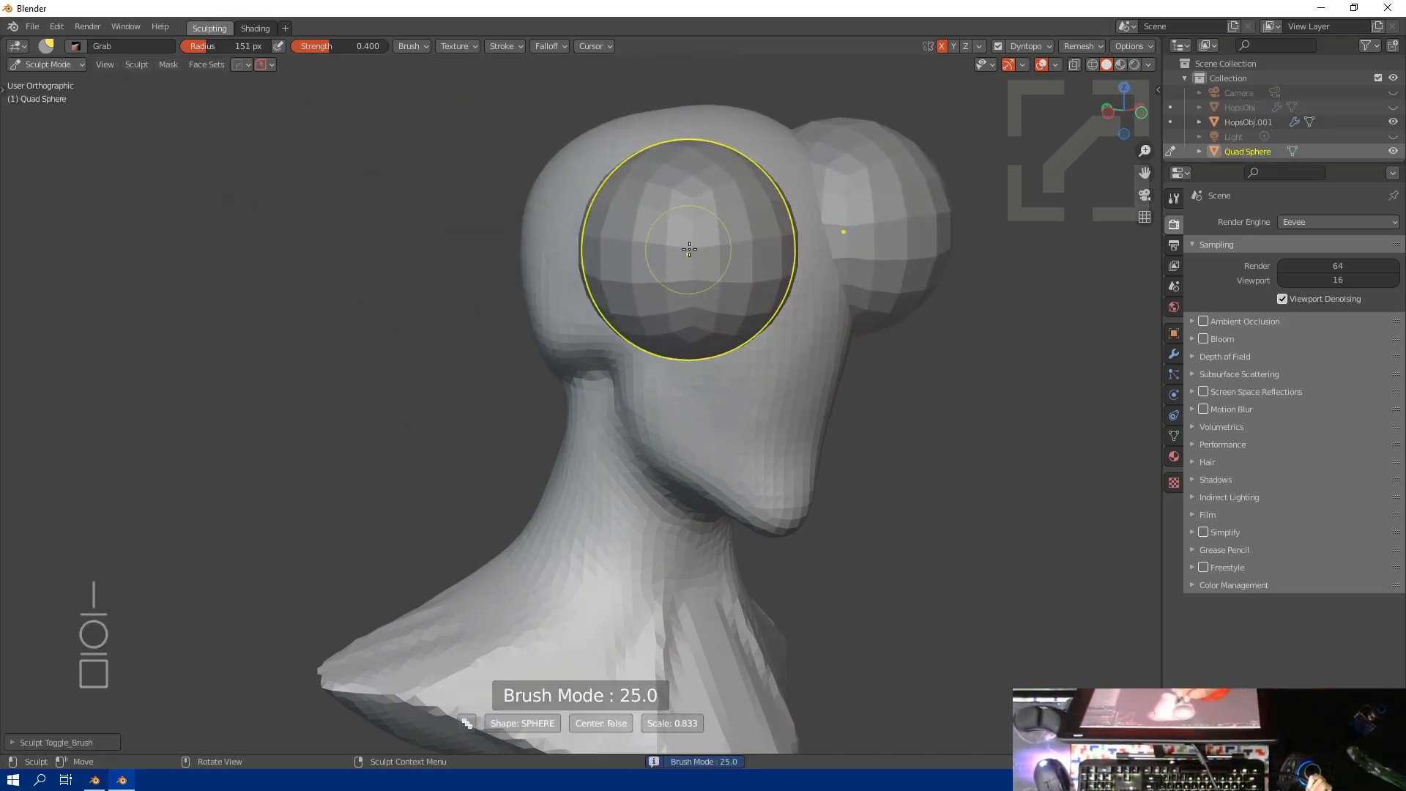
shift+drag(629, 210, 554, 170)
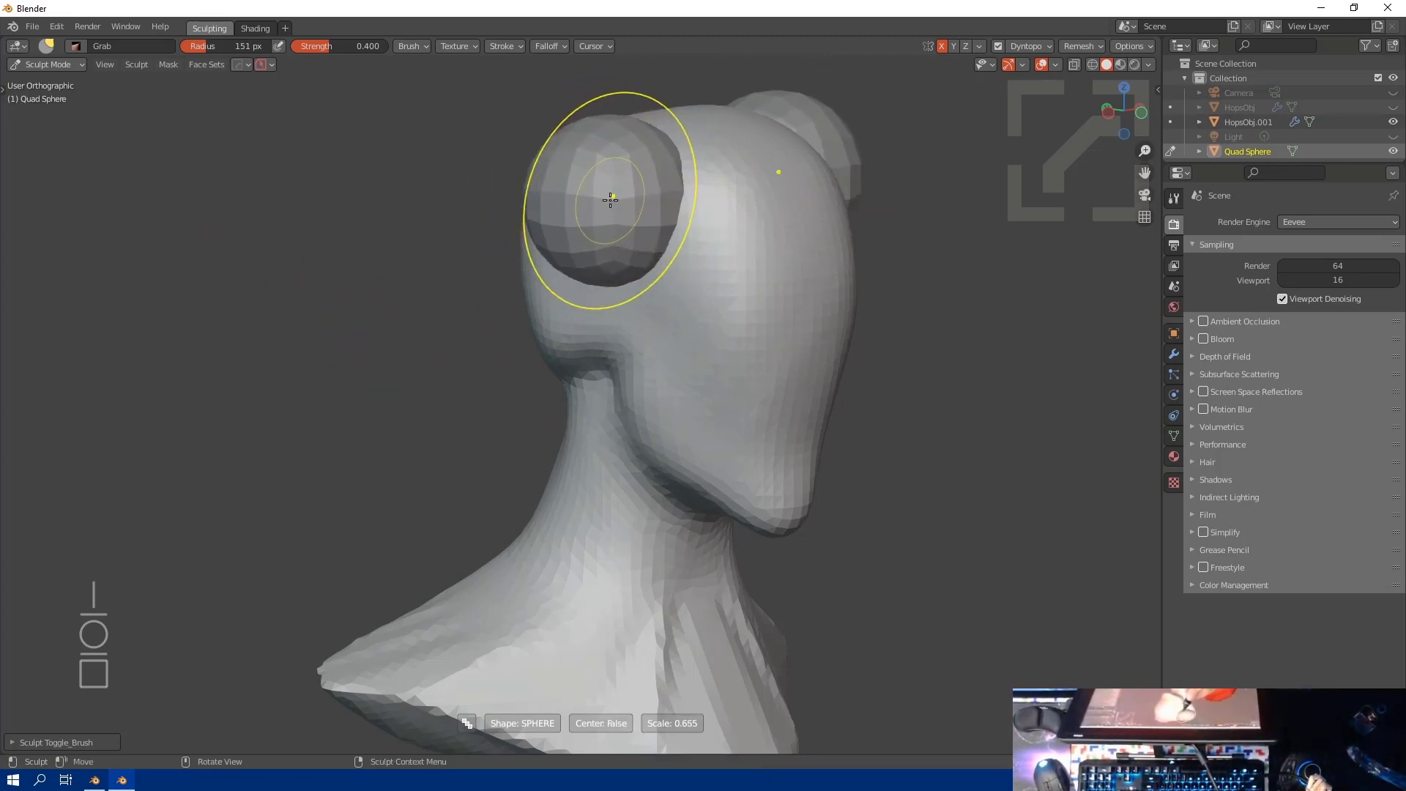
click(611, 204)
Step: Stretch the side spheres backward and outward into horn shapes with a 227 px Grab brush
middle_drag(558, 315, 543, 392)
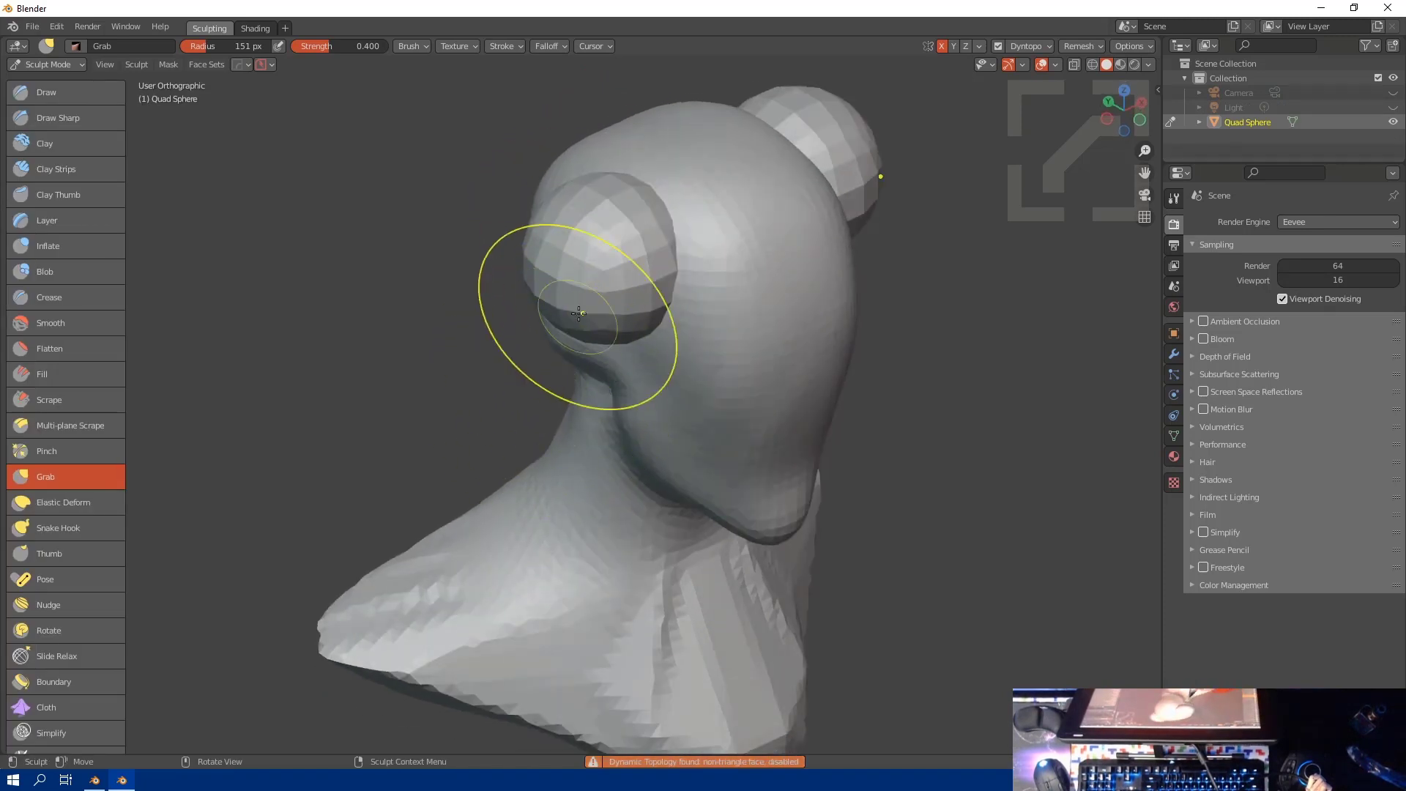
middle_drag(578, 313, 523, 380)
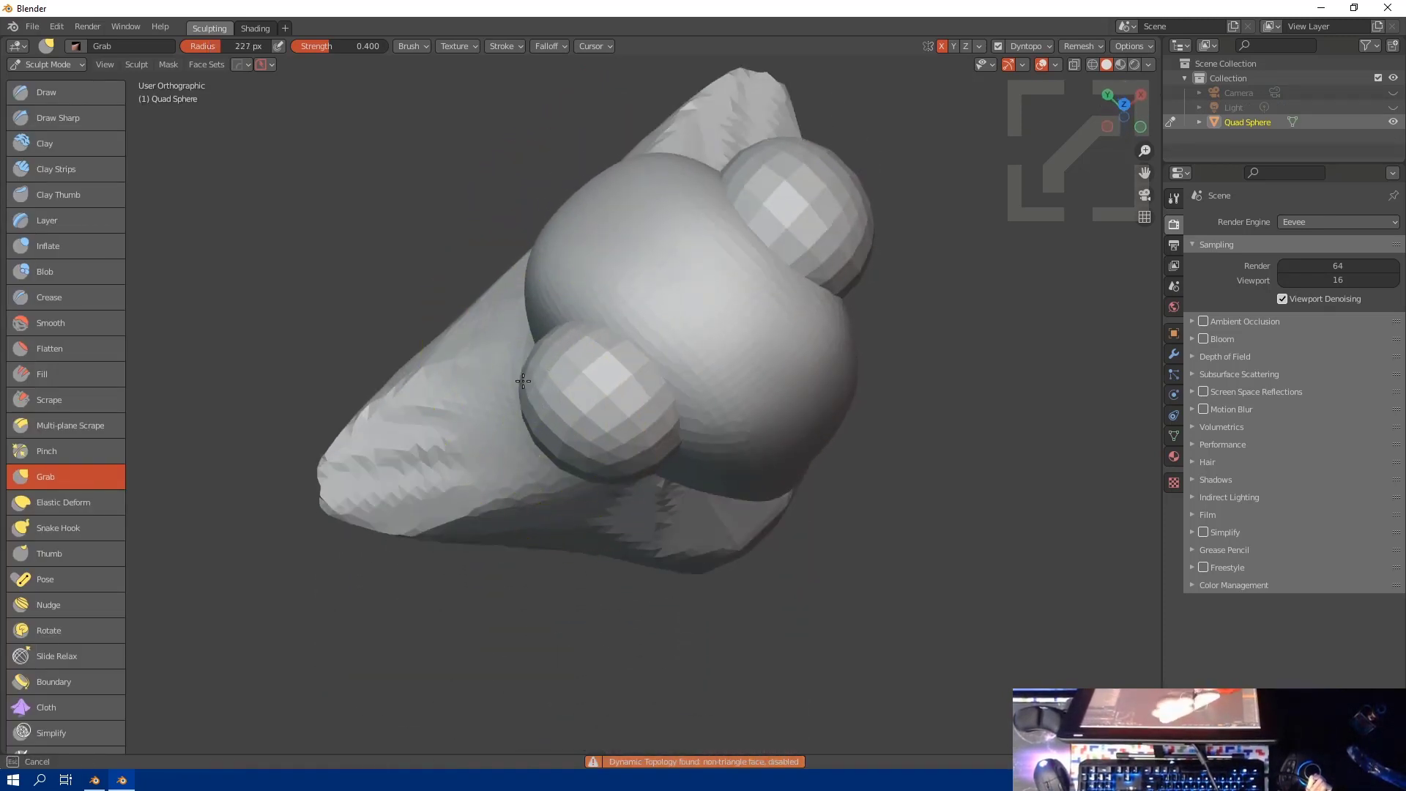
mouse_move(523, 380)
mouse_down()
mouse_move(486, 361)
mouse_move(371, 172)
mouse_move(414, 196)
mouse_up()
drag(622, 410, 642, 438)
Step: Slim the horns by lifting their undersides and tips, and pull their bases toward the face with the Grab brush
mouse_move(641, 440)
middle_down()
mouse_move(609, 288)
mouse_move(643, 235)
mouse_move(622, 253)
mouse_move(572, 246)
mouse_move(622, 285)
mouse_move(668, 275)
middle_up()
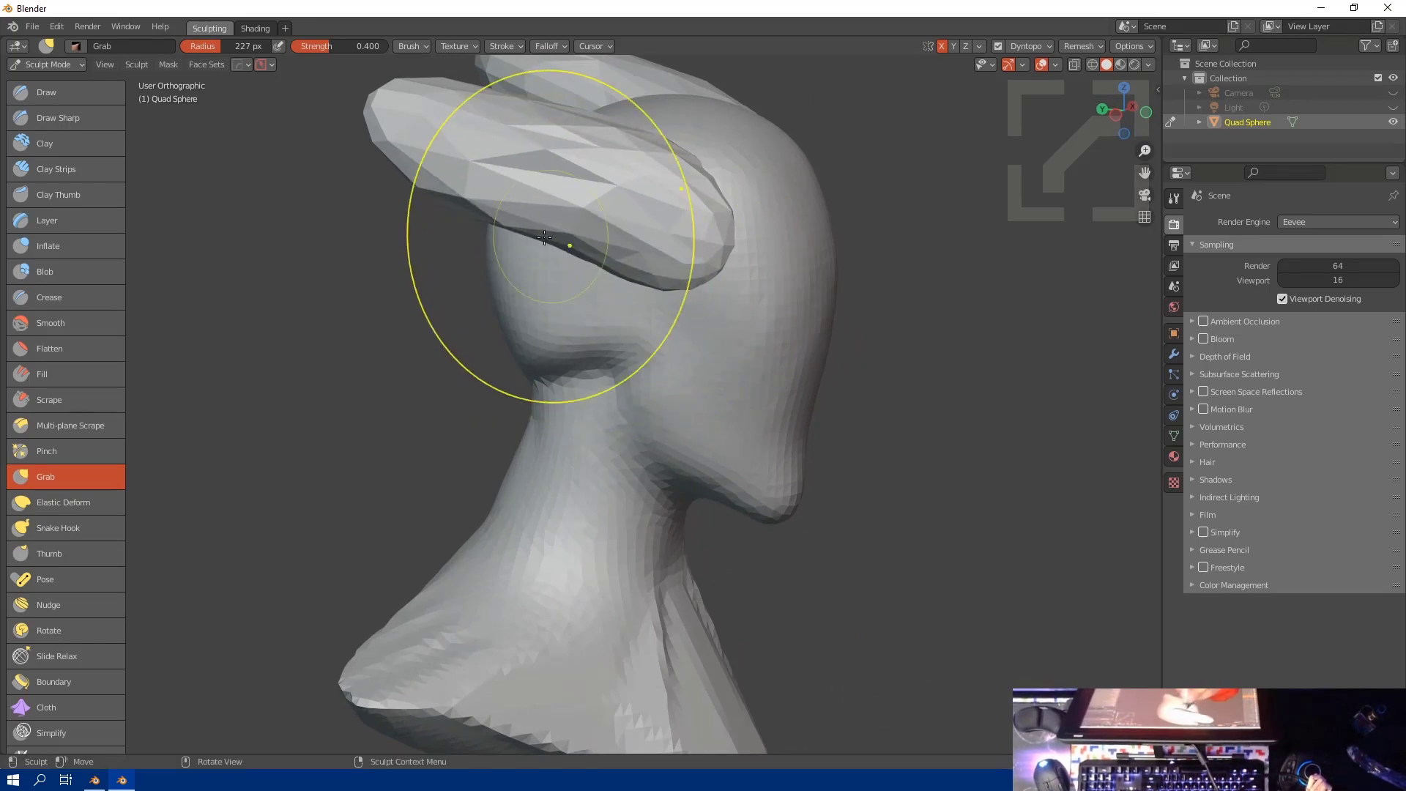
drag(544, 237, 528, 200)
drag(484, 180, 440, 117)
mouse_move(599, 167)
mouse_down()
mouse_move(644, 154)
mouse_move(728, 198)
mouse_move(725, 213)
mouse_up()
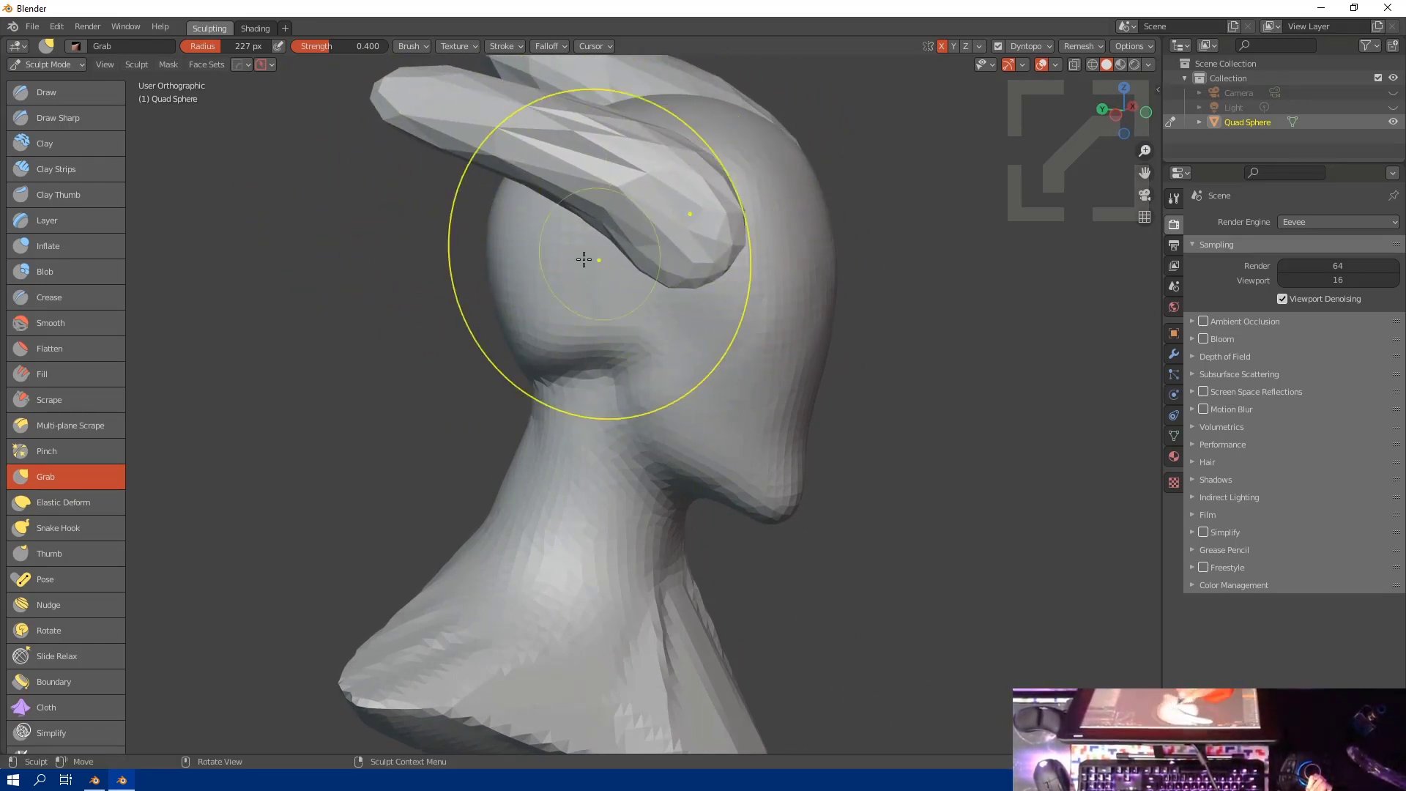
Step: Voxelize the horns and head into one mesh at 0.104 and set the Grab brush radius to 117 px
key(q)
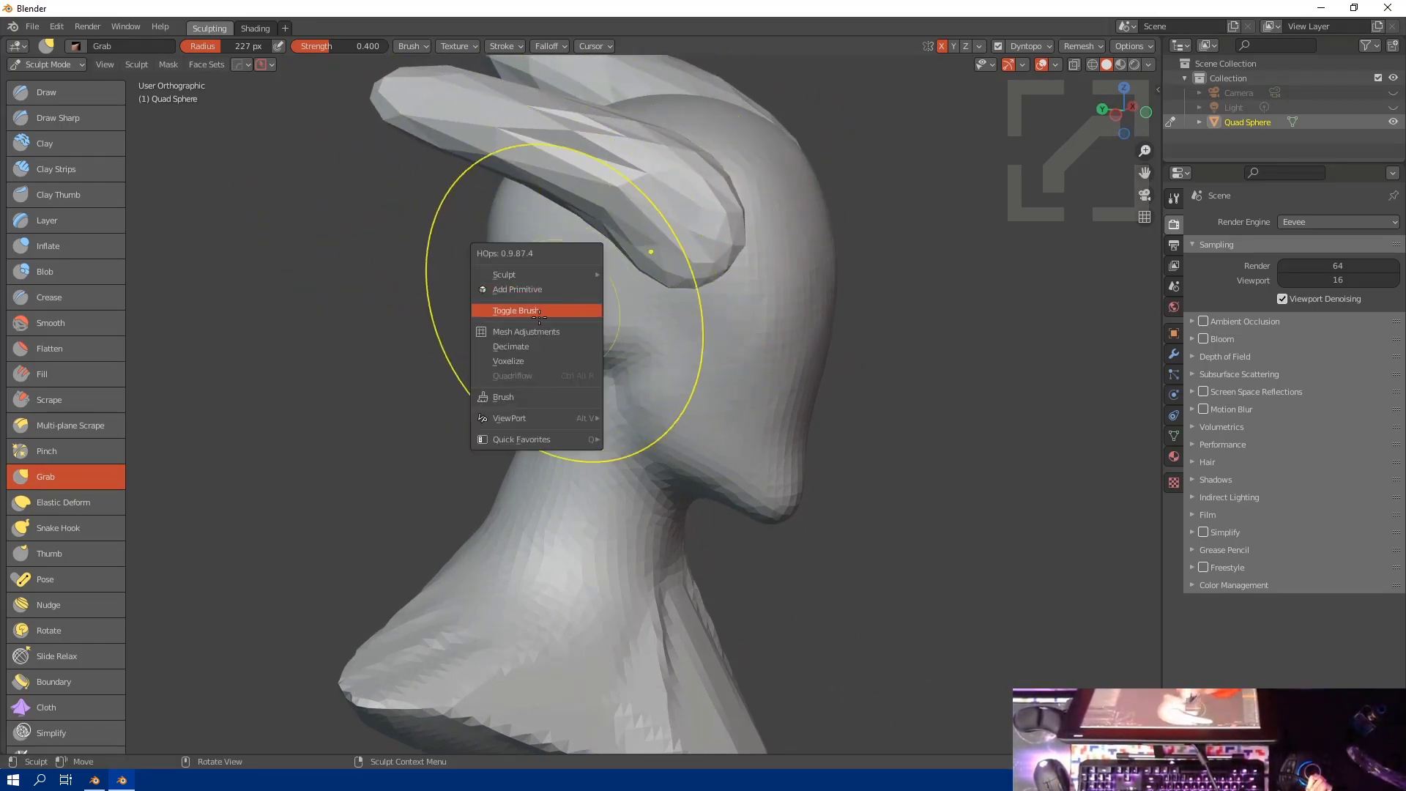
click(543, 358)
middle_drag(542, 329, 483, 365)
key(bracketleft)
key(bracketleft)
key(bracketleft)
key(bracketleft)
key(bracketleft)
key(bracketleft)
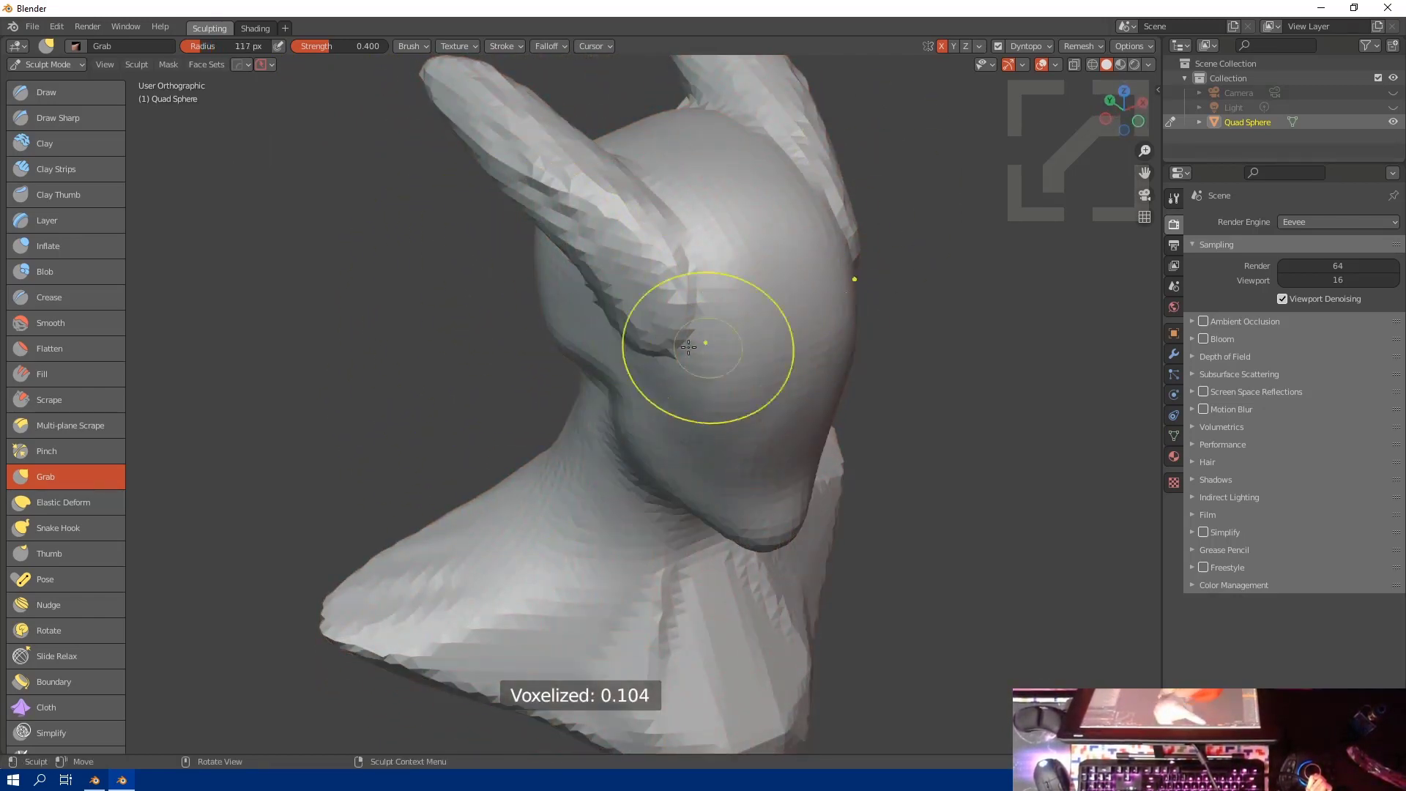
Step: Flatten the faceted outer and upper faces of the horns into planes with the Scrape brush at 94 px
mouse_move(688, 346)
middle_down()
mouse_move(634, 305)
mouse_move(618, 455)
mouse_move(493, 496)
middle_up()
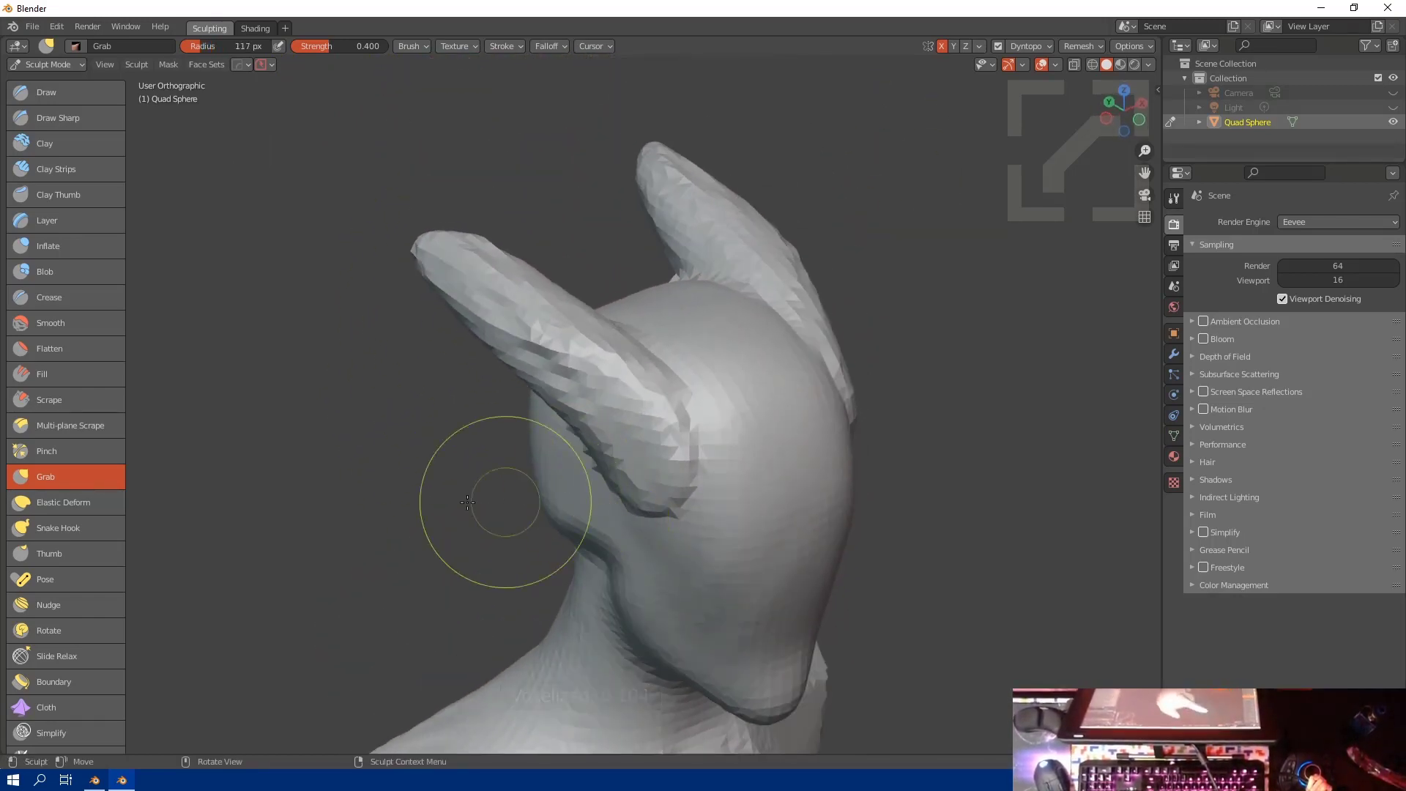
click(47, 401)
scroll(529, 423, up, 3)
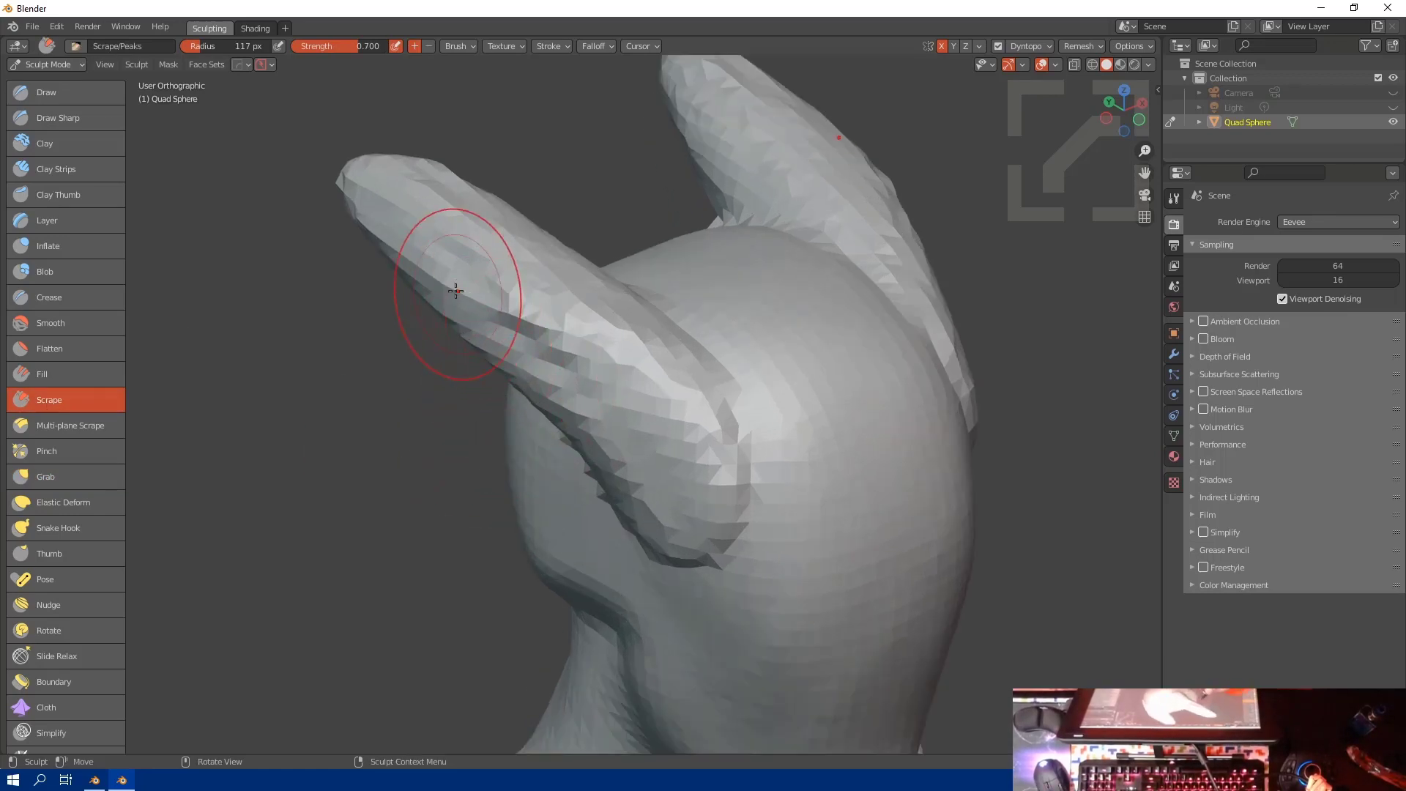
drag(387, 228, 398, 237)
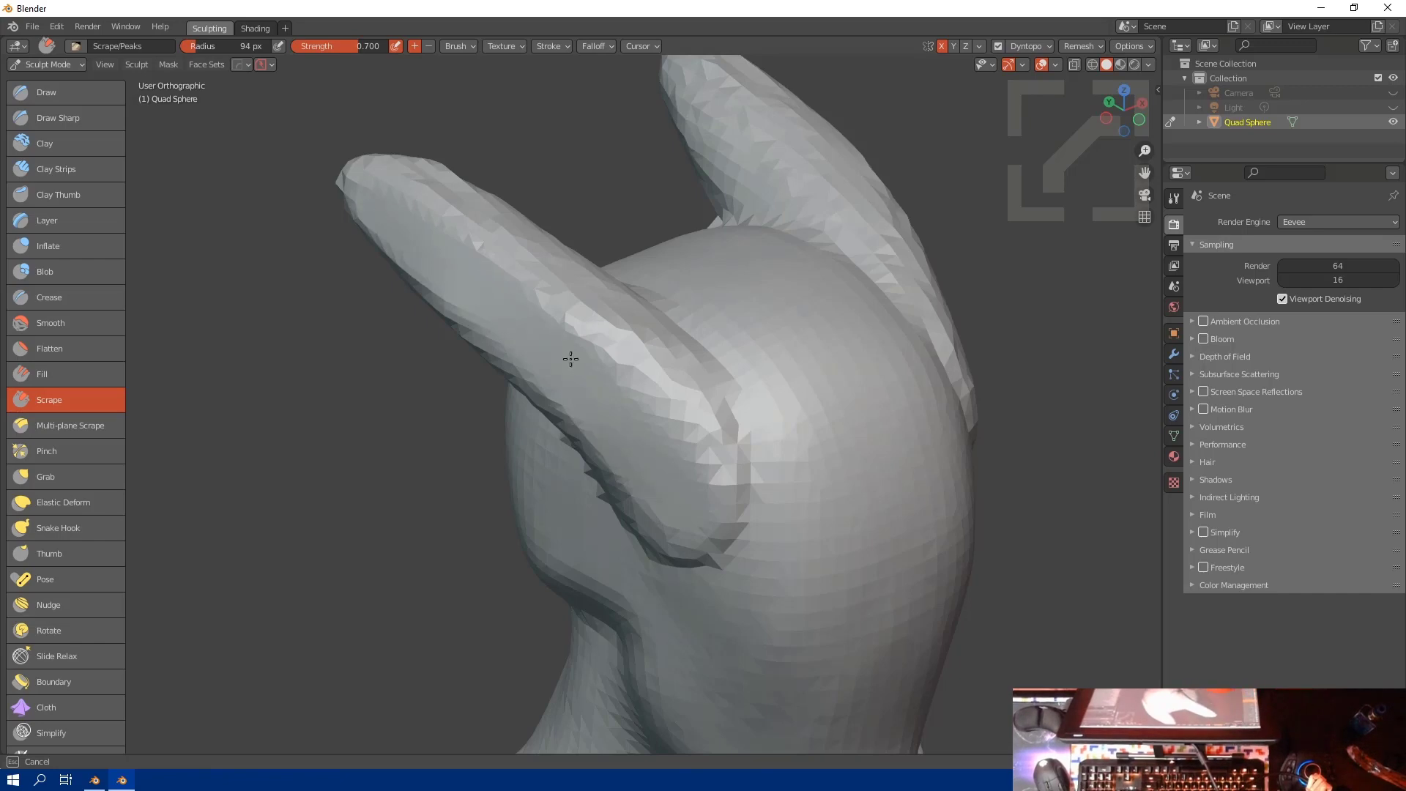
mouse_move(571, 359)
mouse_down()
mouse_move(647, 461)
mouse_move(616, 414)
mouse_up()
middle_drag(586, 410, 517, 439)
drag(448, 170, 481, 236)
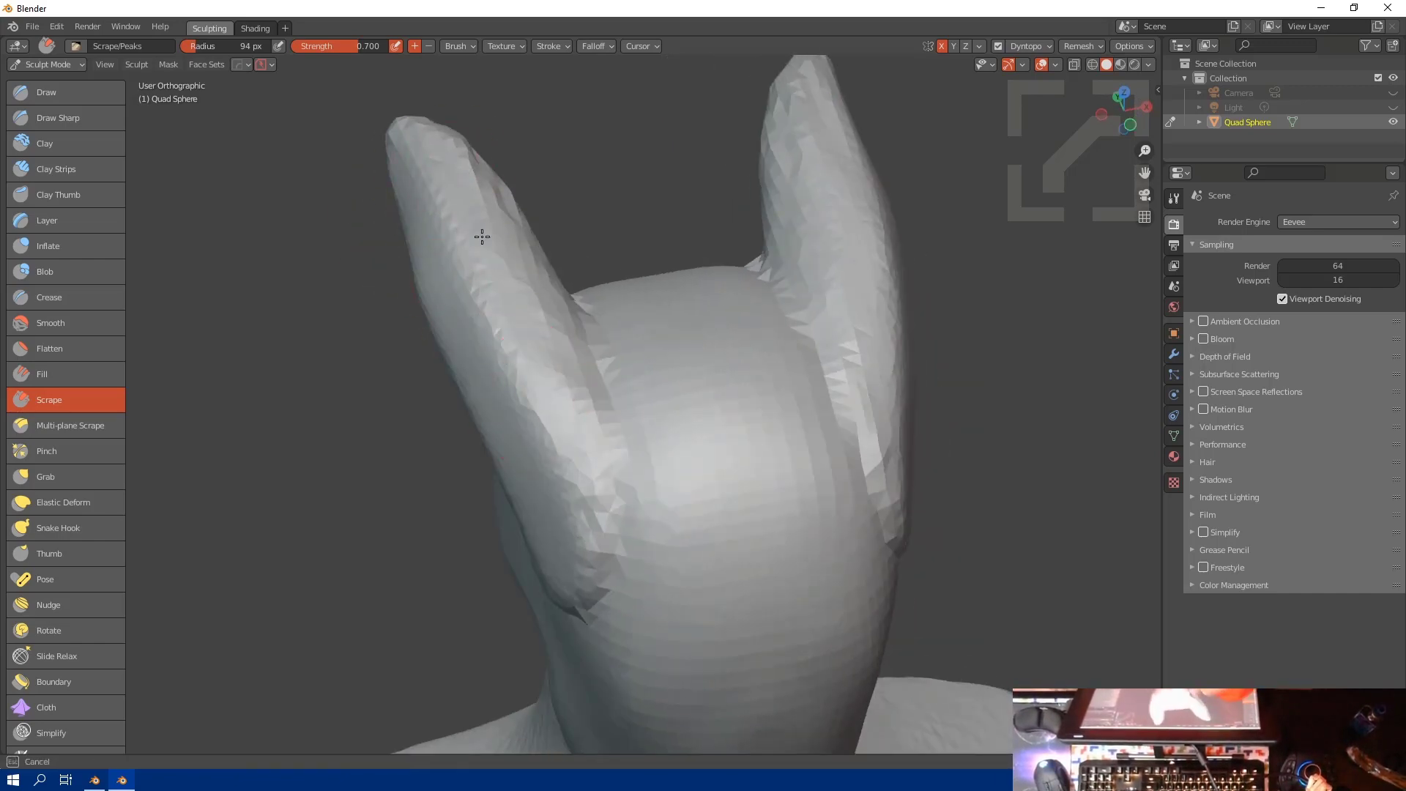
middle_drag(440, 213, 461, 258)
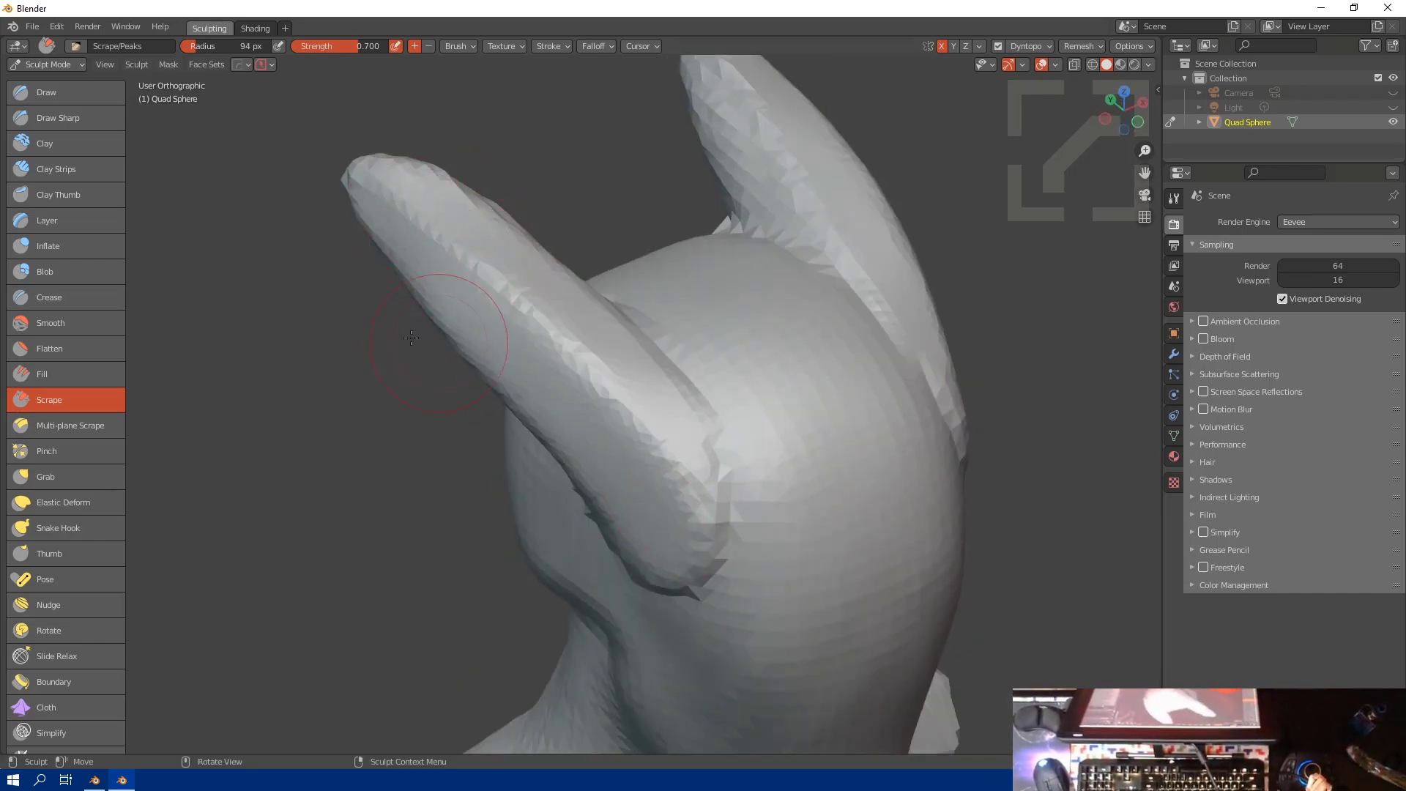
Step: Sharpen the long ridge along each horn with the Pinch brush at 93 px radius
click(57, 449)
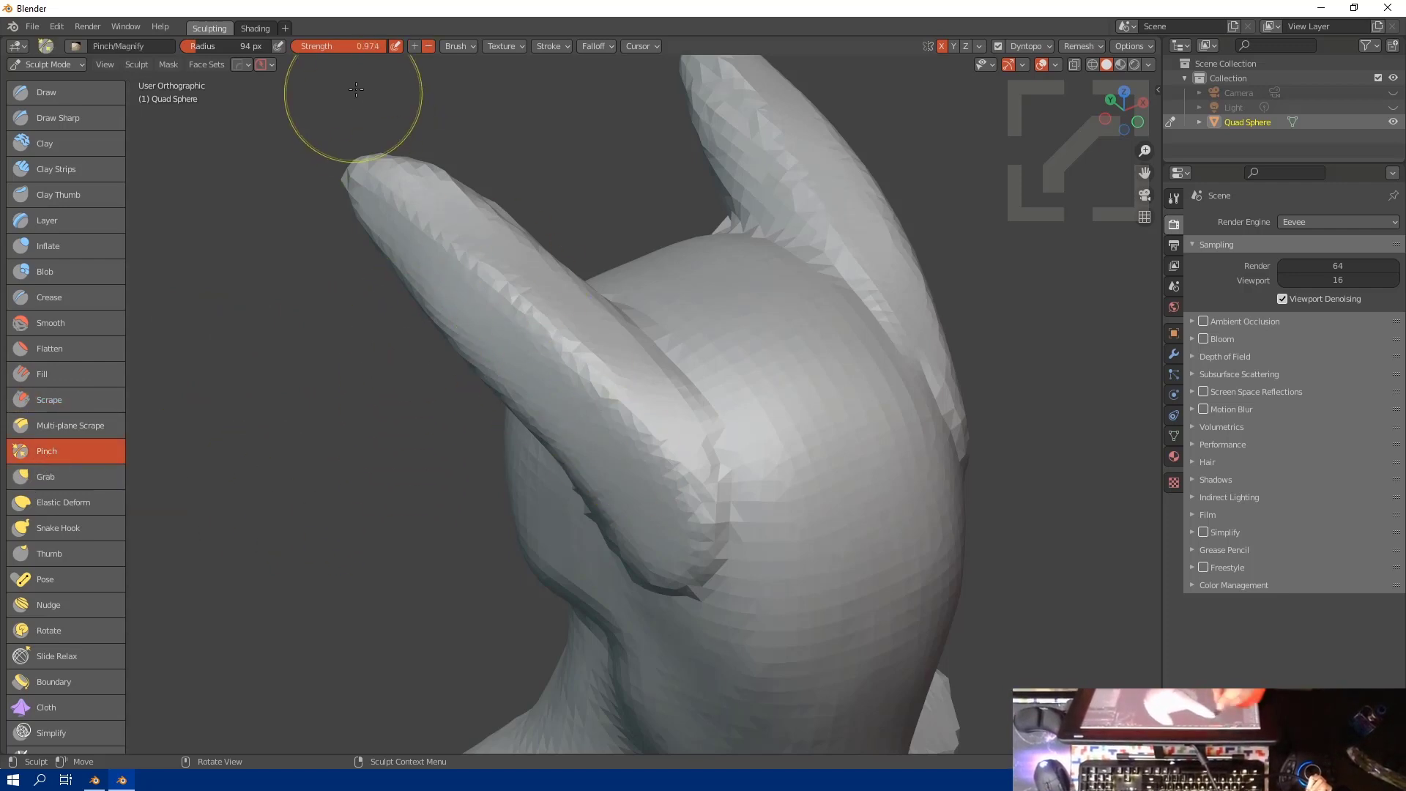
click(549, 46)
click(593, 48)
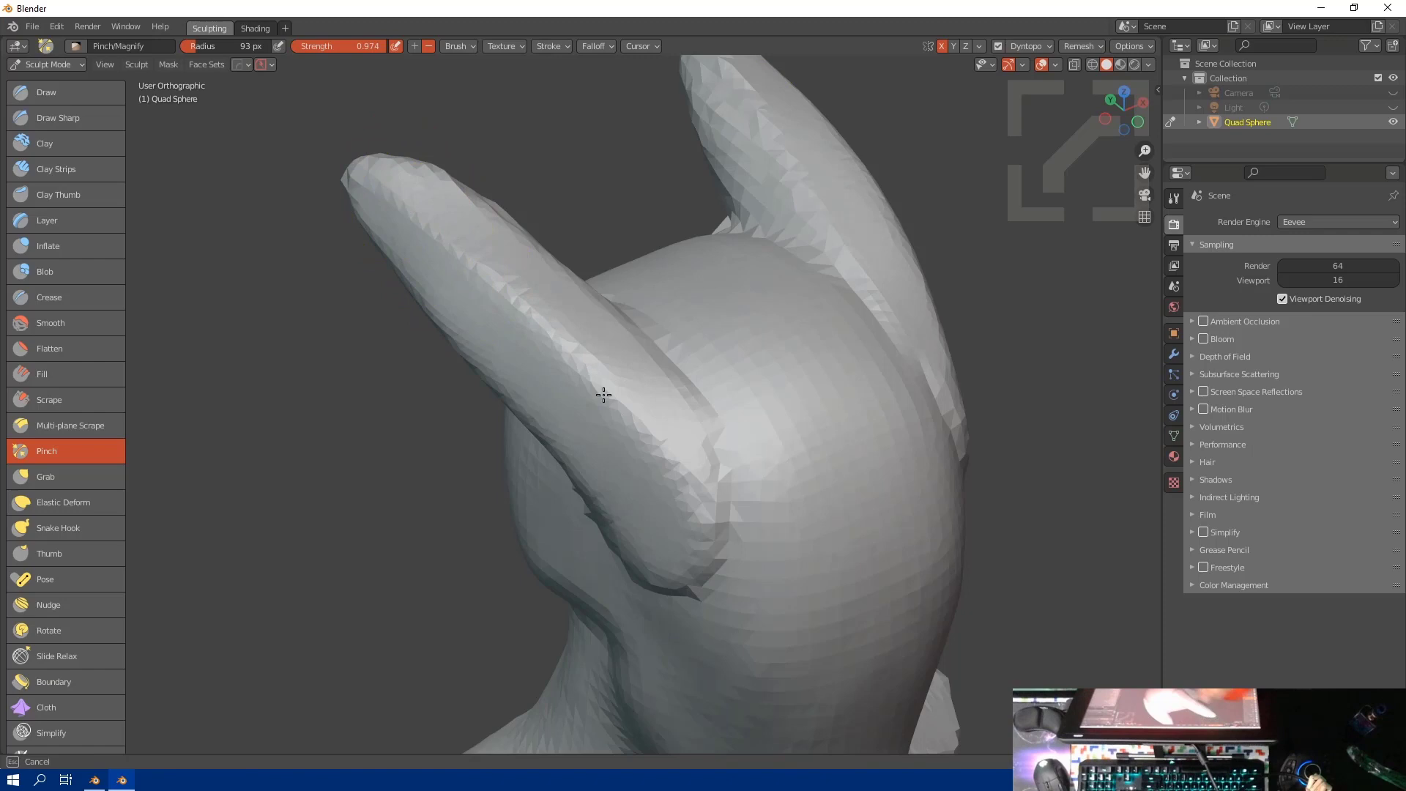
drag(640, 422, 610, 383)
drag(539, 317, 440, 213)
middle_drag(617, 418, 597, 357)
Step: Enlarge the Pinch brush to 103 px and crisp the horn ridges from their bases toward the tips
key(bracketright)
drag(641, 308, 660, 393)
middle_drag(594, 450, 550, 417)
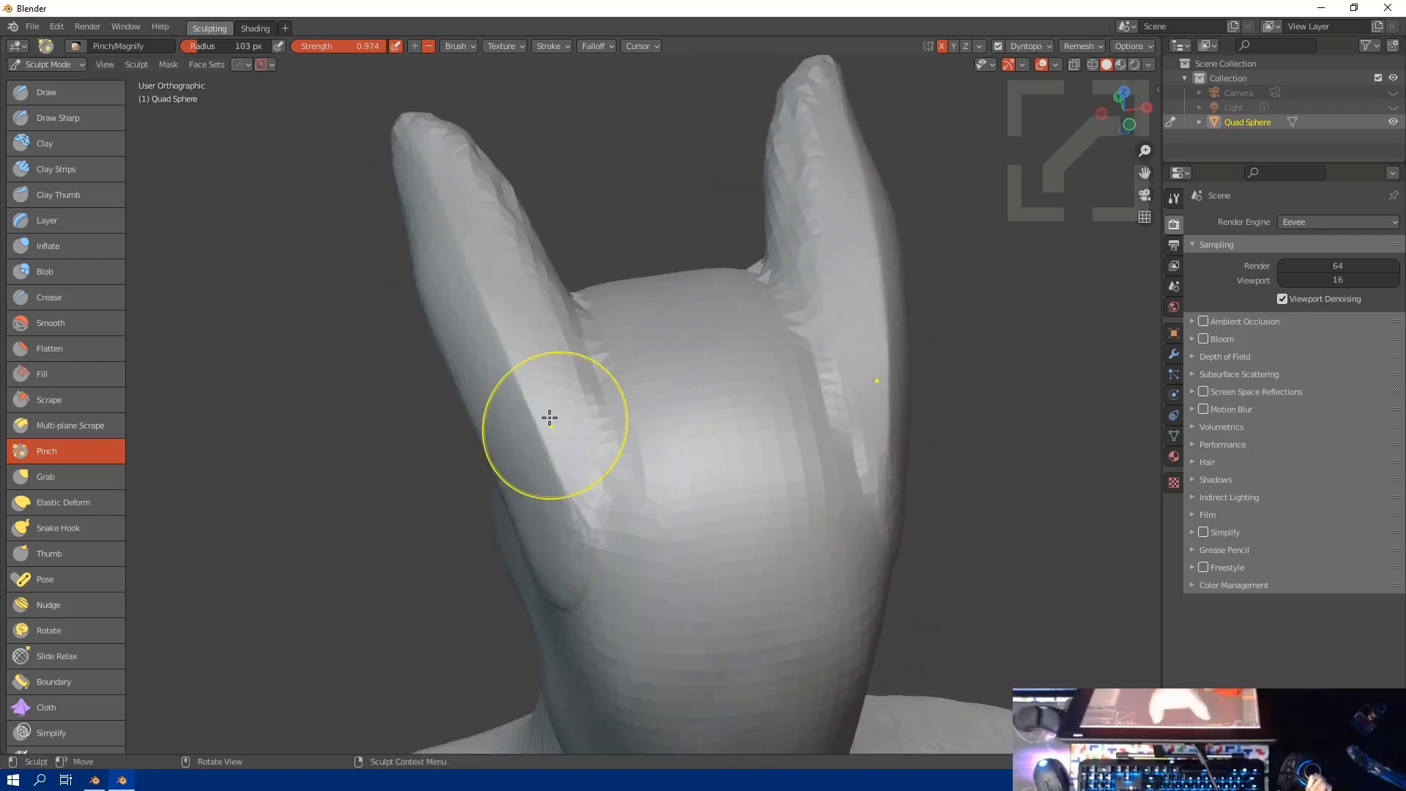
drag(550, 418, 587, 391)
drag(602, 451, 554, 433)
middle_drag(553, 434, 530, 458)
mouse_move(484, 320)
mouse_down()
mouse_move(495, 392)
mouse_move(452, 256)
mouse_up()
Step: Pinch the back sides and tips of the horns with the 103 px brush
mouse_move(452, 256)
middle_down()
mouse_move(413, 276)
mouse_move(439, 470)
mouse_move(424, 533)
middle_up()
drag(424, 533, 466, 599)
mouse_move(537, 530)
mouse_down()
mouse_move(549, 502)
mouse_move(558, 565)
mouse_move(486, 596)
mouse_up()
middle_drag(486, 596, 475, 526)
drag(475, 526, 488, 474)
mouse_move(488, 475)
mouse_down()
mouse_move(495, 497)
mouse_move(492, 474)
mouse_up()
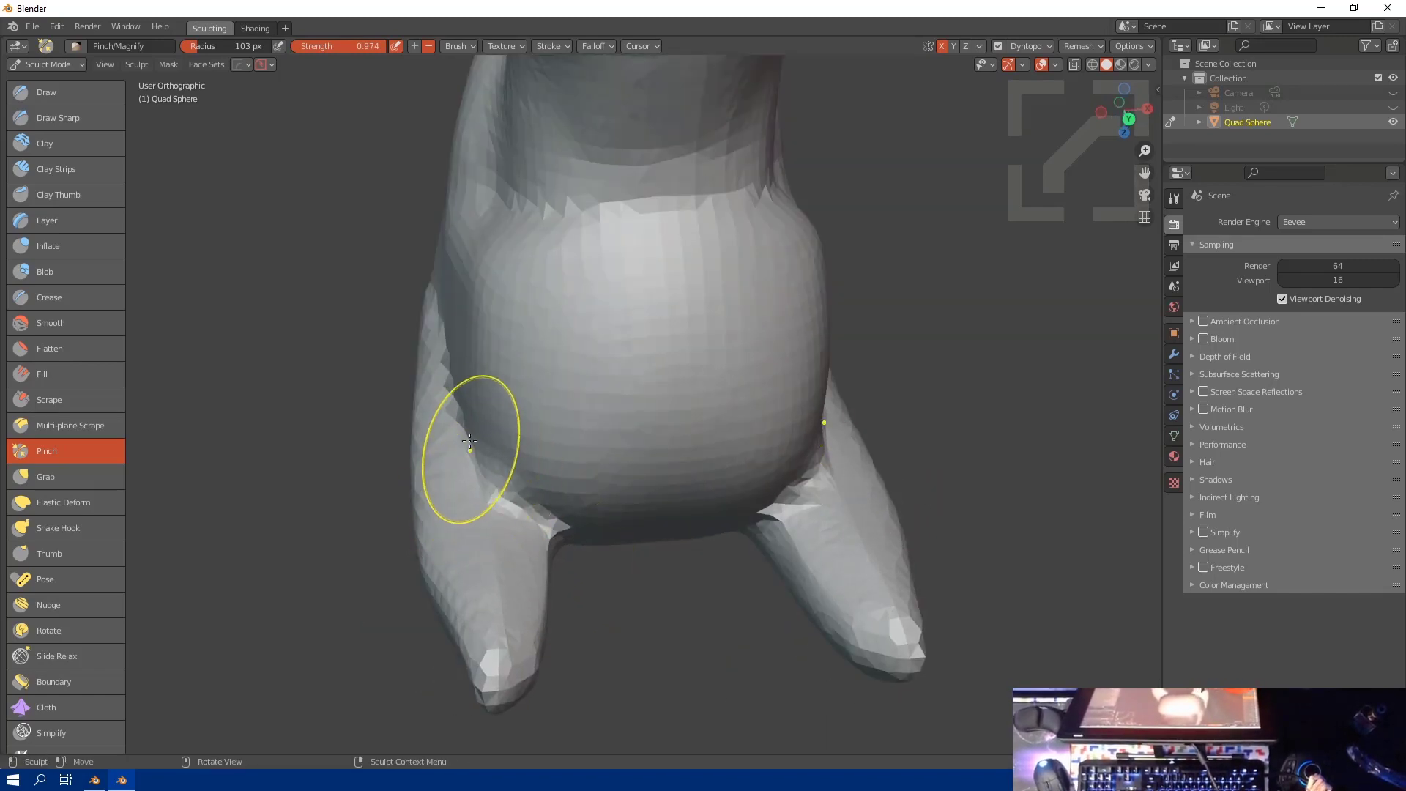
Step: Reduce the Pinch brush to 65 px and tighten the seam where the horns meet the sides of the head
middle_drag(471, 445, 516, 448)
key(bracketleft)
key(bracketleft)
key(bracketleft)
key(bracketleft)
drag(462, 452, 479, 477)
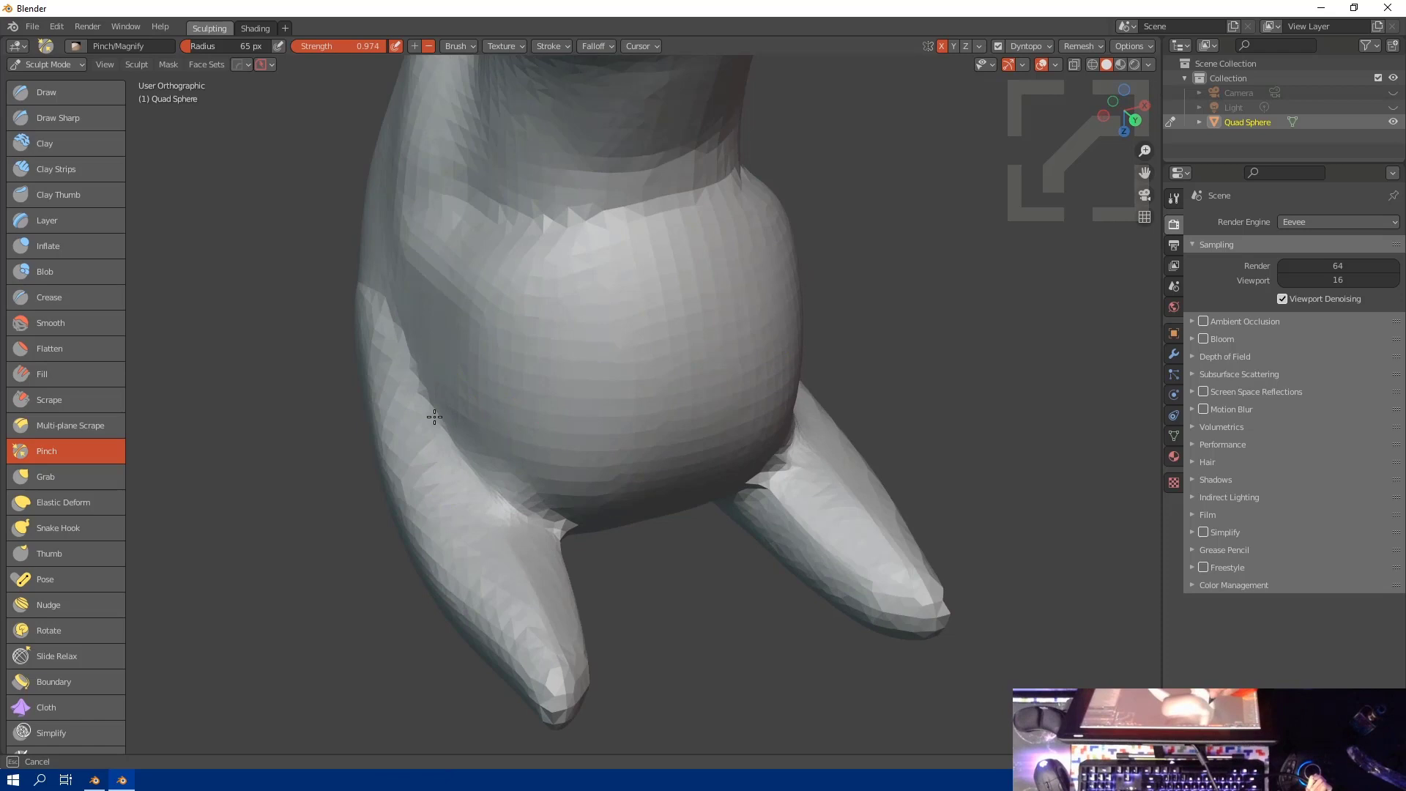
mouse_move(424, 361)
middle_down()
mouse_move(464, 432)
mouse_move(393, 512)
middle_up()
drag(393, 512, 443, 530)
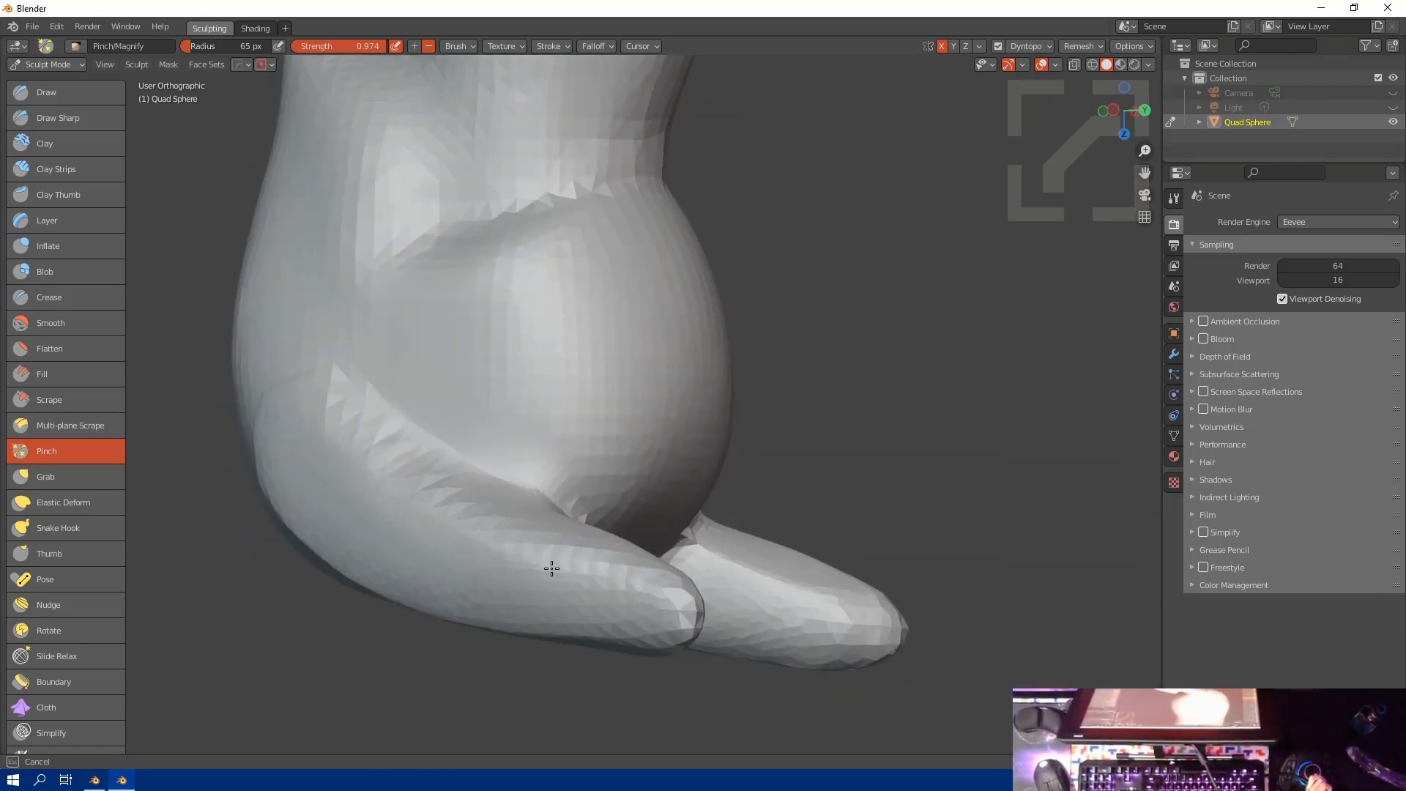
Step: Smooth the jagged seam between horn and head, and pinch the horn's lower edge from tip to middle
shift+drag(367, 475, 471, 498)
mouse_move(353, 429)
shift+mouse_down()
mouse_move(349, 417)
mouse_move(420, 472)
shift+mouse_up()
shift+drag(419, 472, 533, 535)
drag(659, 593, 484, 518)
middle_drag(484, 518, 508, 486)
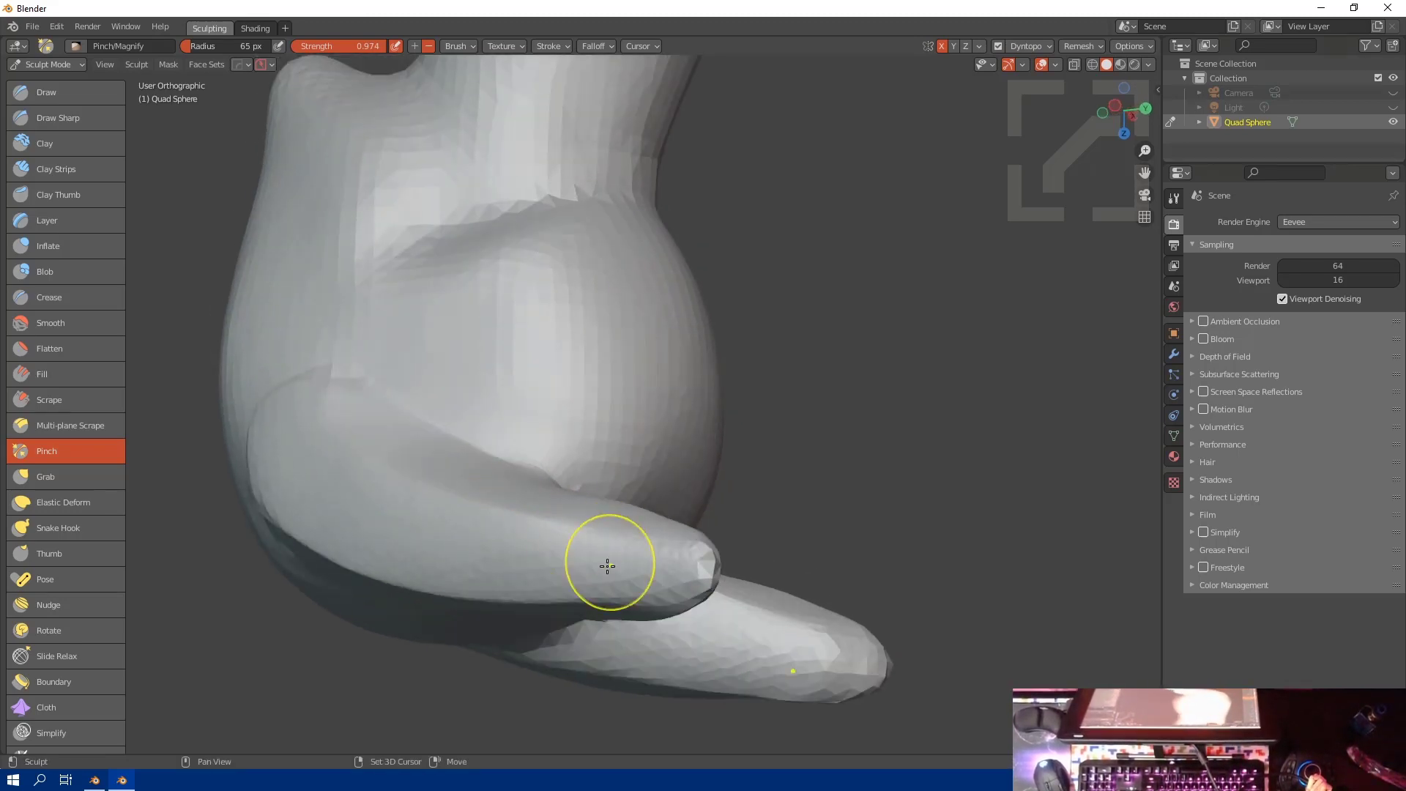
Step: Refine the horns' remaining edges, tips and joints with the head using the 65 px Pinch brush
middle_drag(530, 543, 464, 439)
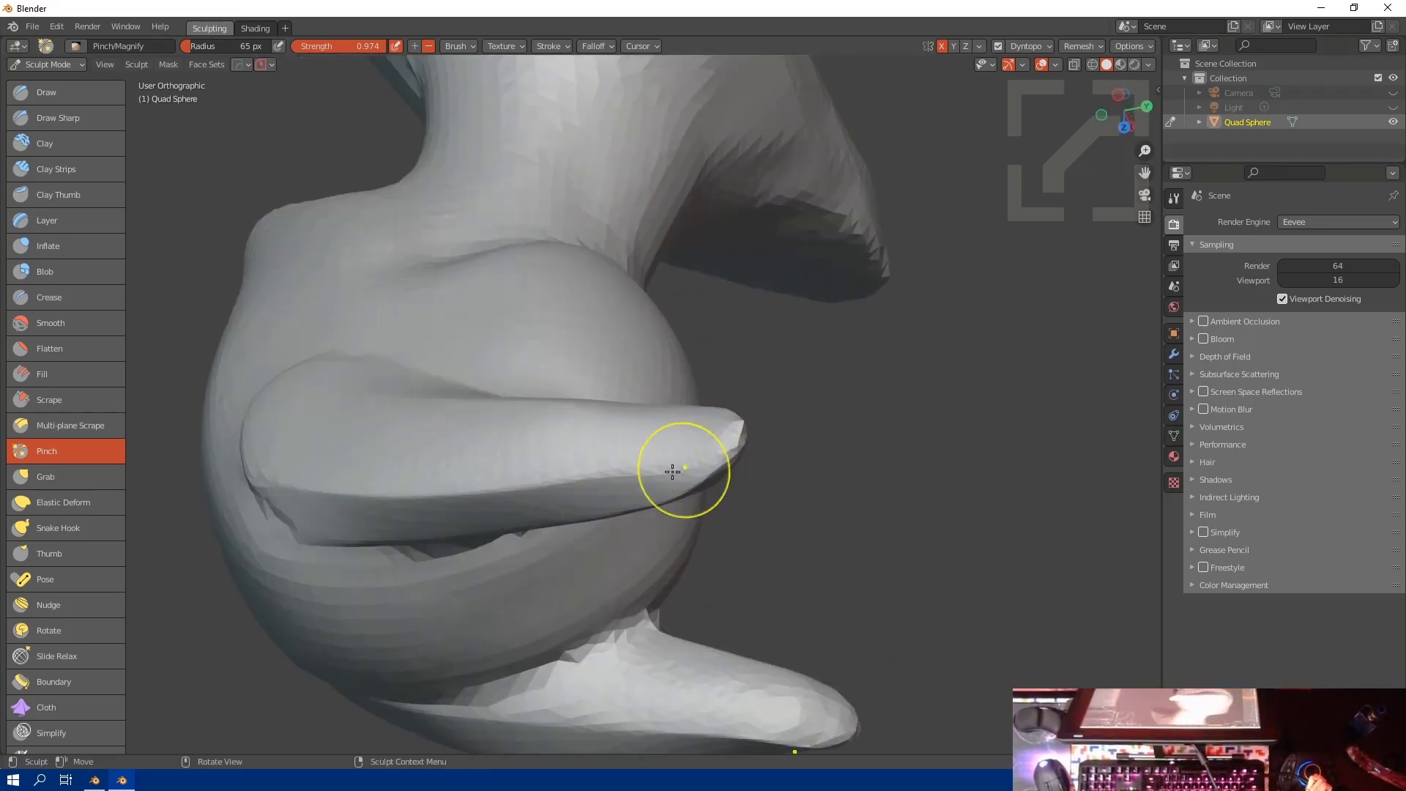
mouse_move(393, 492)
middle_down()
mouse_move(461, 455)
mouse_move(541, 341)
middle_up()
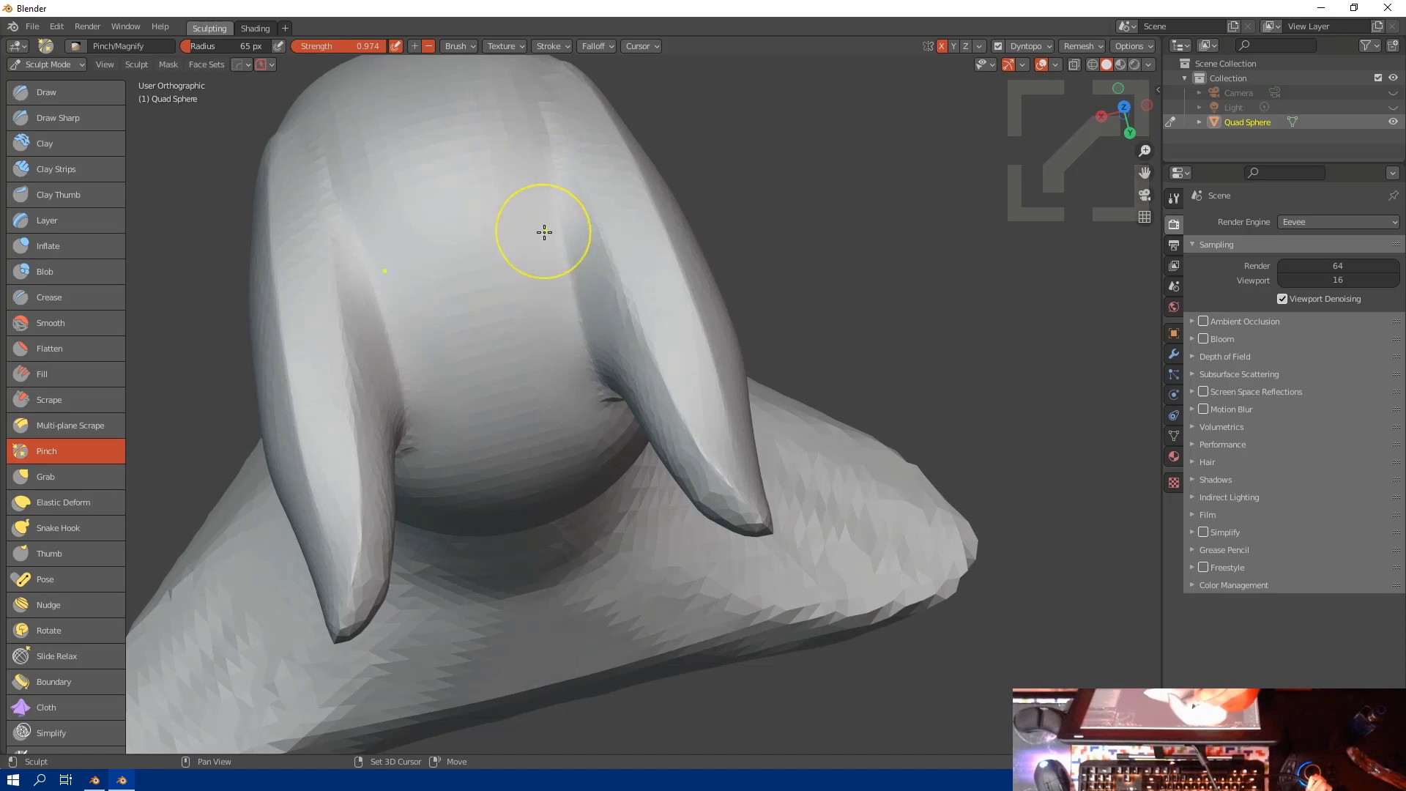
middle_drag(544, 232, 545, 292)
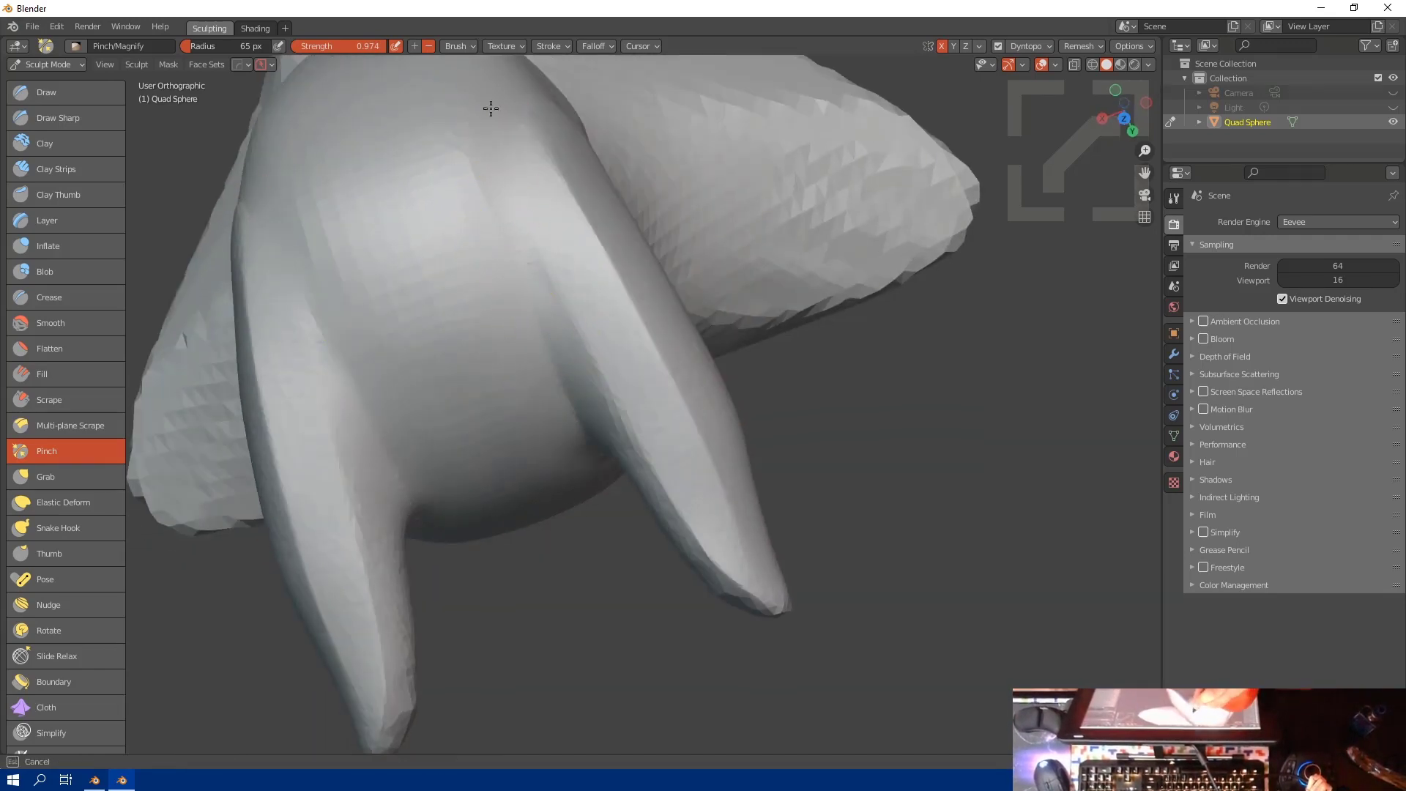
mouse_move(491, 108)
middle_down()
mouse_move(433, 141)
mouse_move(474, 339)
mouse_move(575, 320)
middle_up()
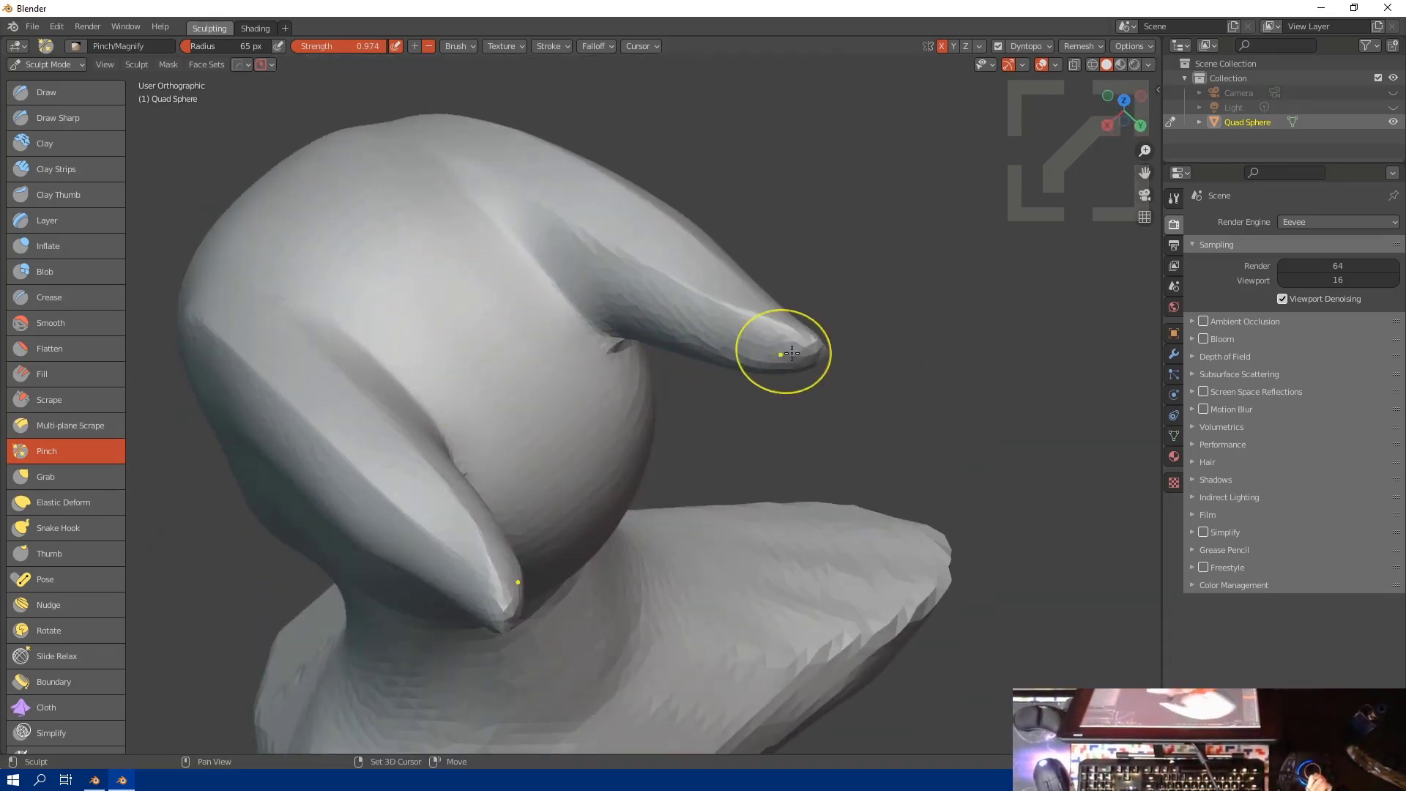
mouse_move(791, 353)
middle_down()
mouse_move(586, 330)
mouse_move(557, 355)
mouse_move(670, 383)
middle_up()
mouse_move(720, 464)
middle_down()
mouse_move(694, 483)
mouse_move(540, 304)
mouse_move(582, 307)
middle_up()
Step: Sharpen the jawline from behind the cheek to the chin with the Pinch brush at 95 px
key(f)
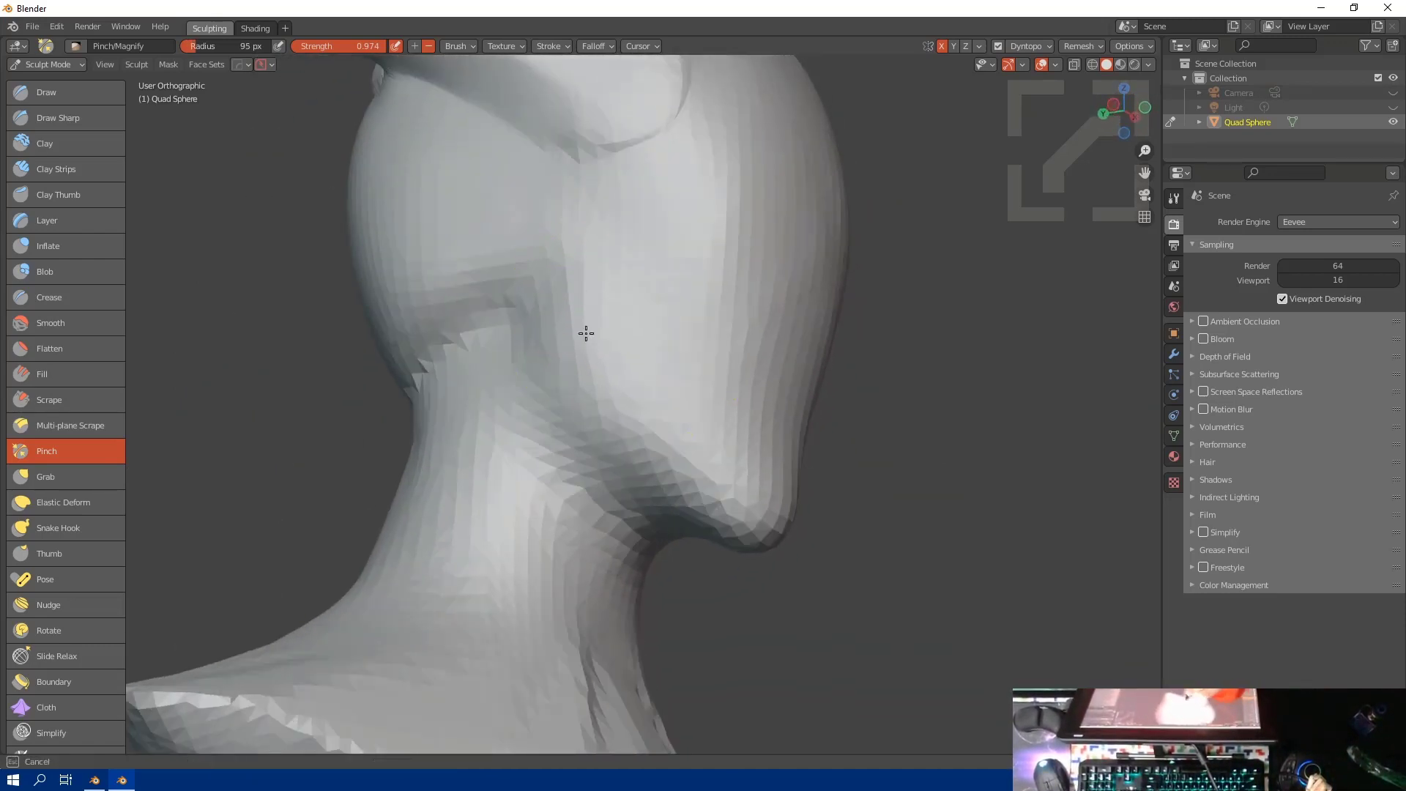
middle_drag(658, 444, 549, 335)
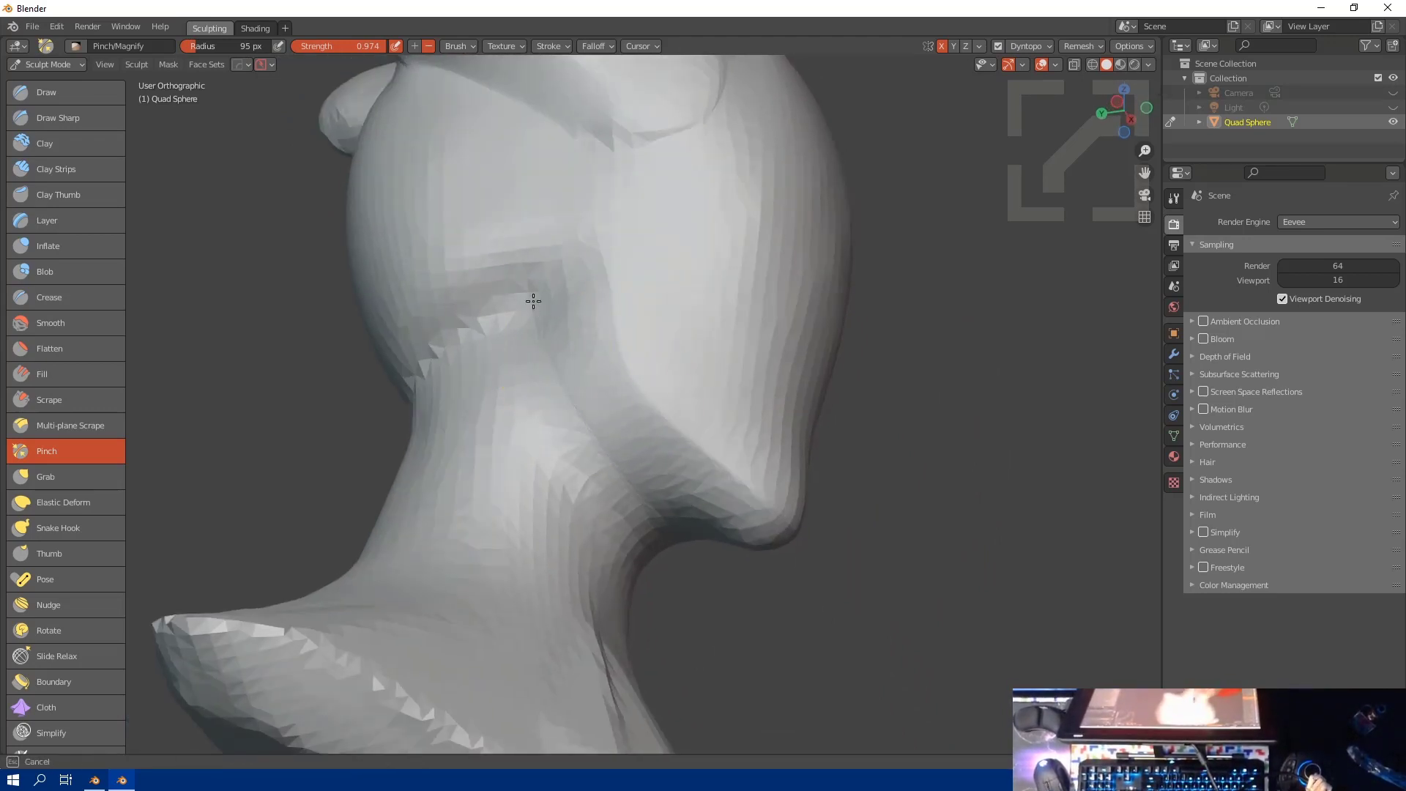
drag(533, 301, 571, 301)
drag(689, 484, 736, 519)
middle_drag(665, 440, 681, 472)
drag(681, 446, 761, 472)
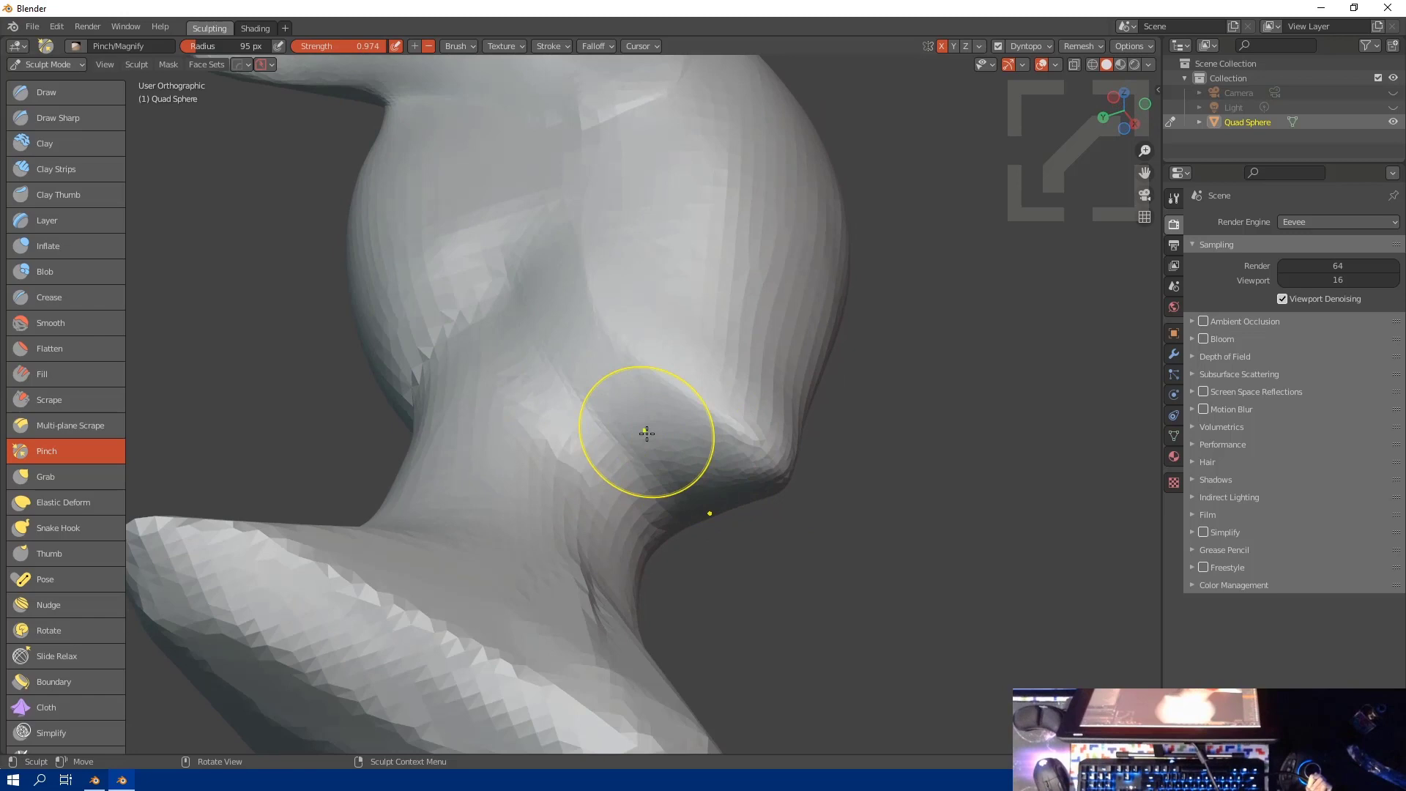
mouse_move(647, 434)
middle_down()
mouse_move(692, 393)
mouse_move(750, 417)
middle_up()
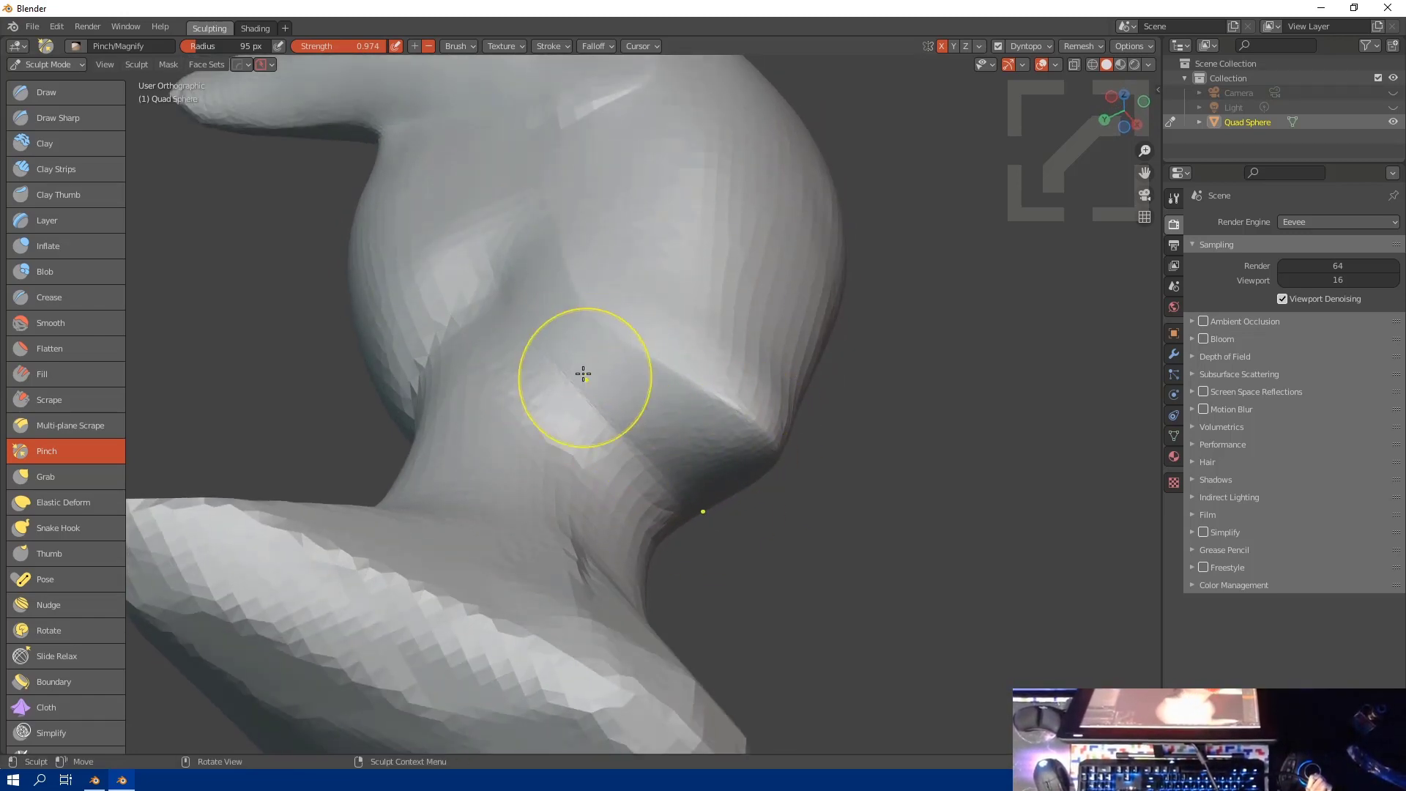
Step: Soften and tighten the crease behind the jaw beneath the back of the head with the 95 px Pinch brush
middle_drag(578, 337, 574, 371)
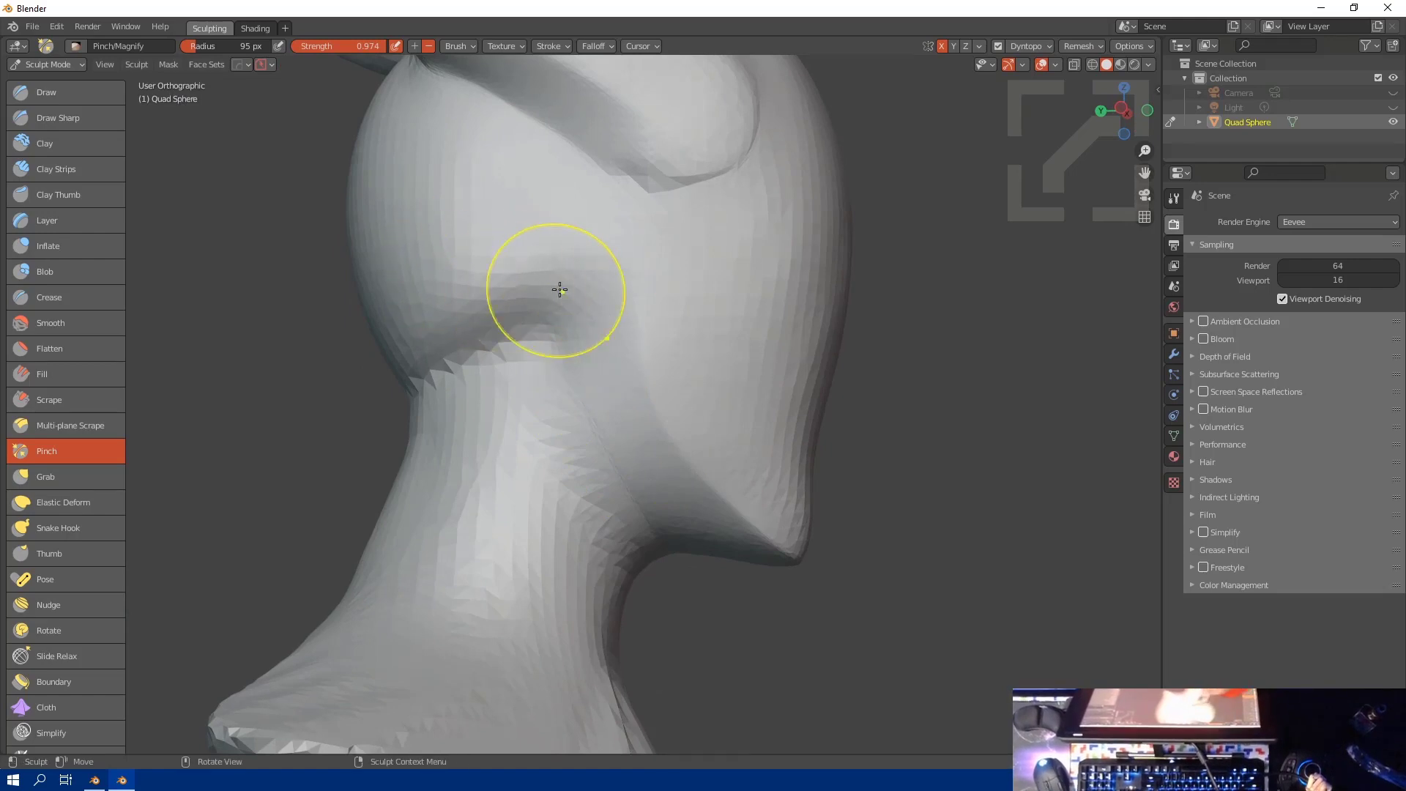
mouse_move(560, 289)
mouse_down()
mouse_move(566, 241)
mouse_move(507, 305)
mouse_move(480, 298)
mouse_up()
middle_drag(534, 292, 419, 364)
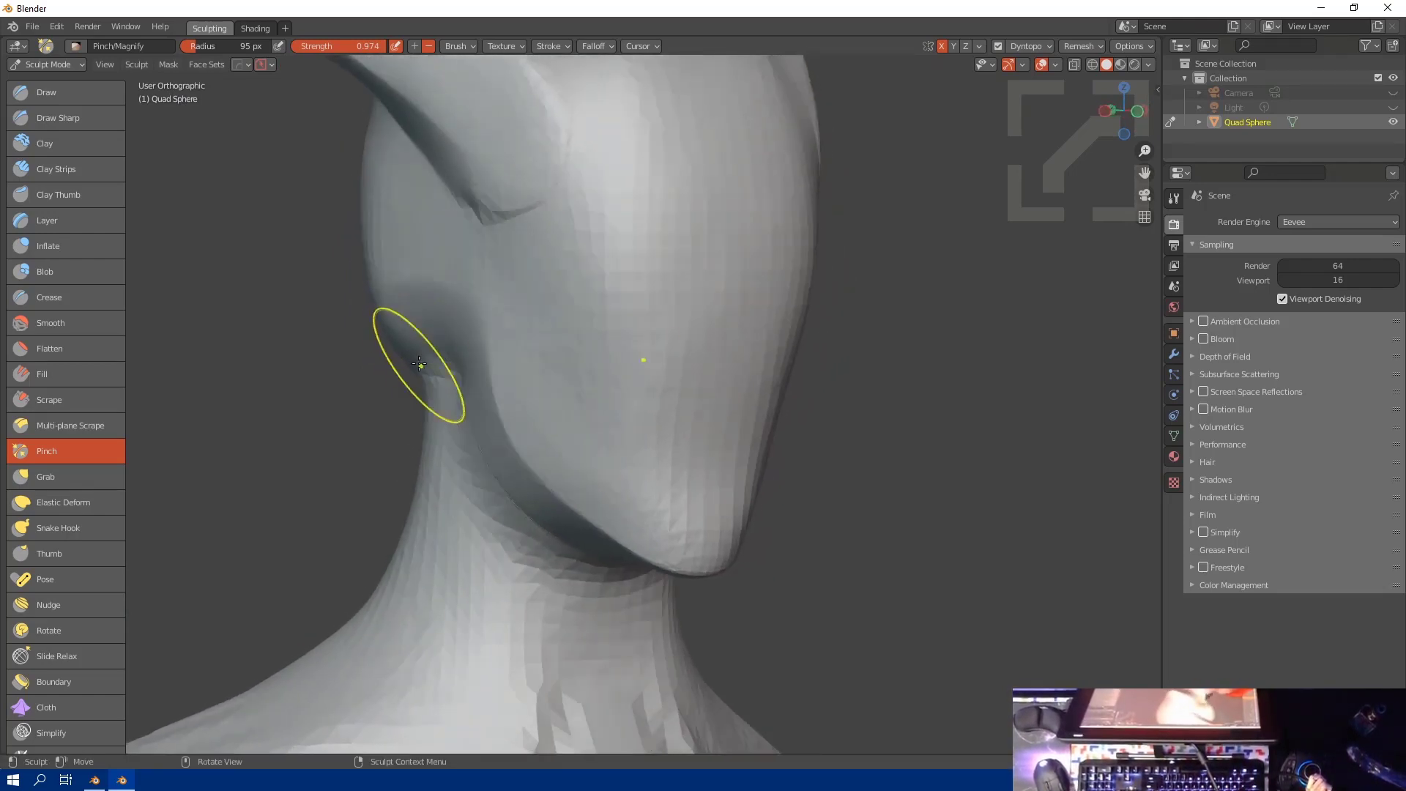
mouse_move(549, 223)
middle_down()
mouse_move(477, 266)
mouse_move(512, 449)
mouse_move(538, 433)
mouse_move(559, 454)
mouse_move(449, 388)
middle_up()
Step: Build up a raised ridge from each horn base down the side of the face with the Draw brush at 68 px
click(41, 96)
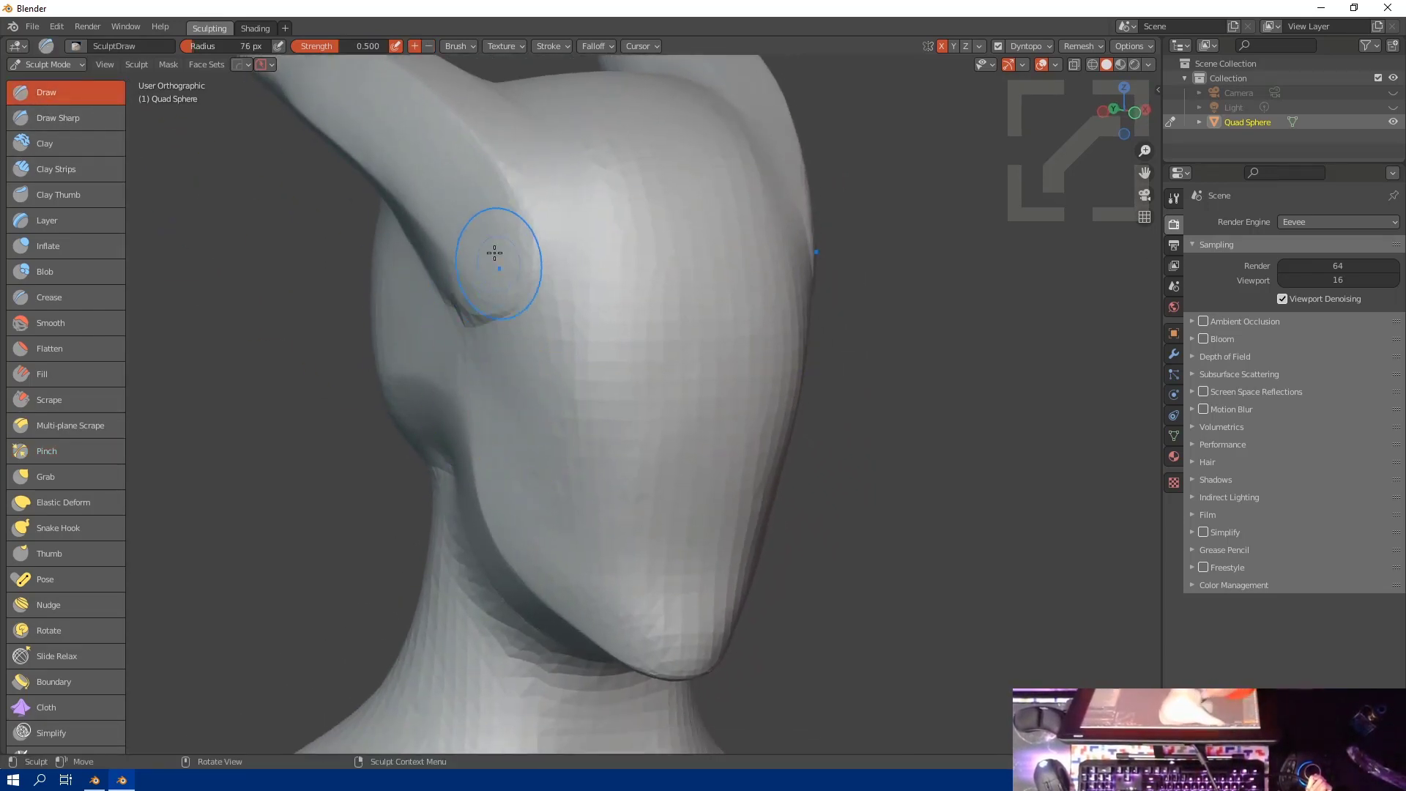
drag(509, 176, 555, 300)
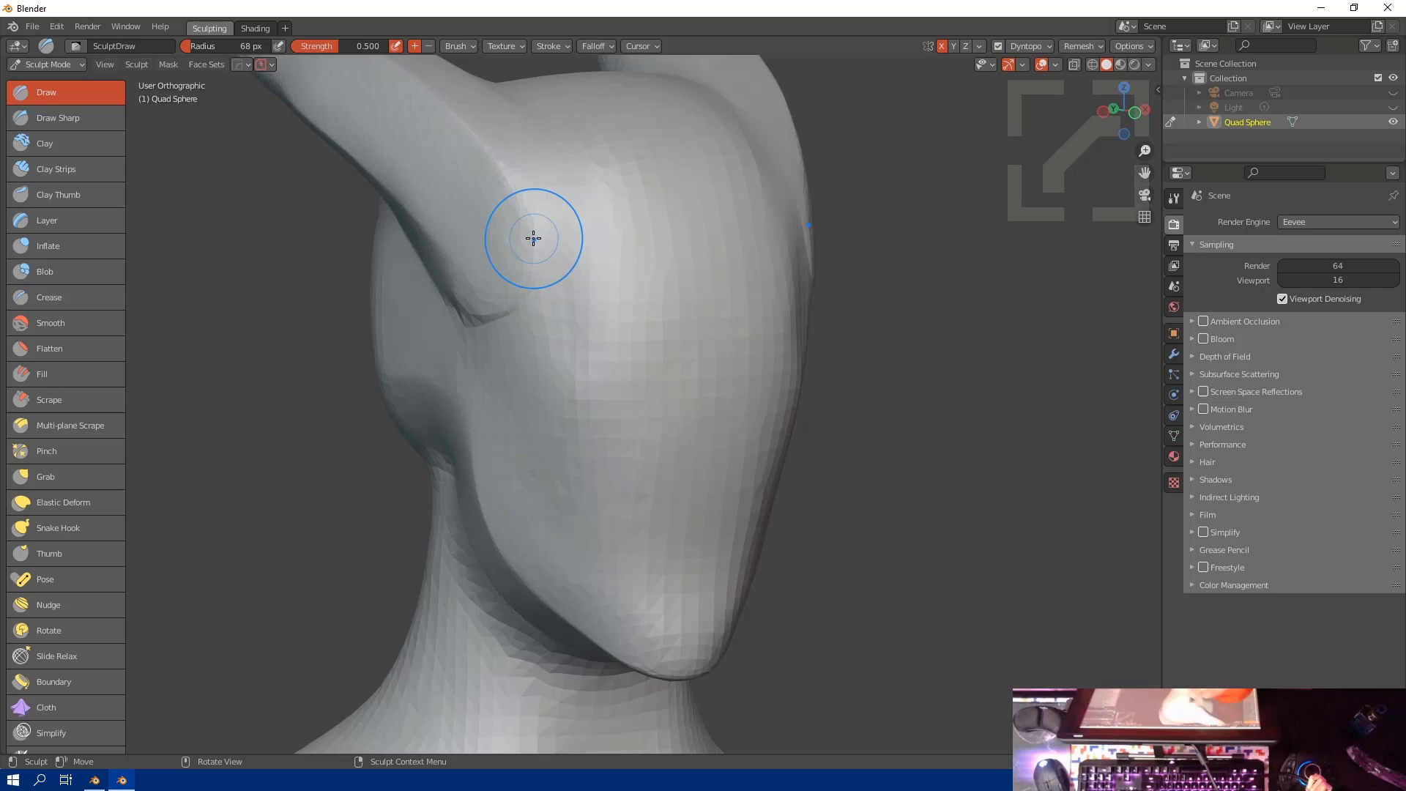
mouse_move(540, 241)
mouse_down()
mouse_move(521, 202)
mouse_move(593, 402)
mouse_move(623, 553)
mouse_up()
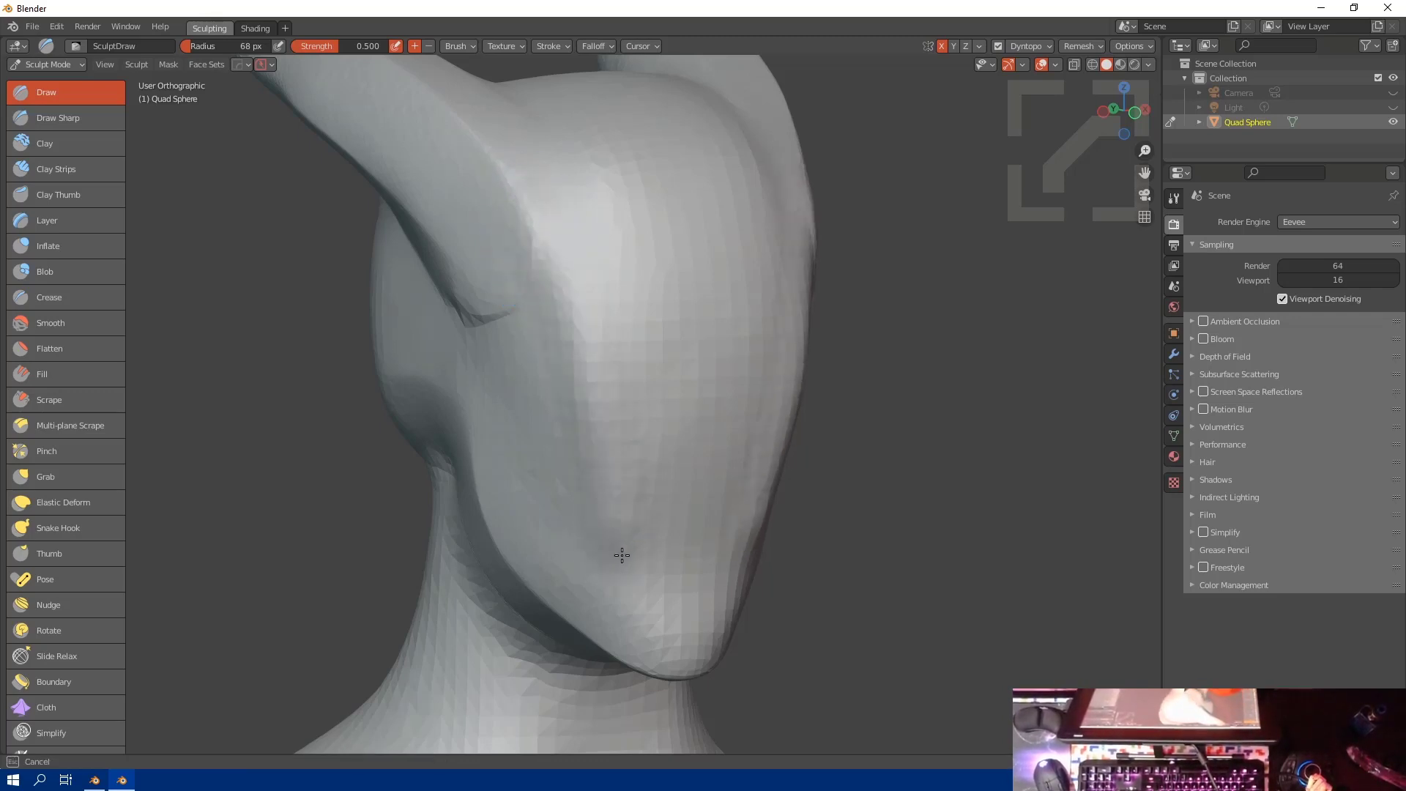
mouse_move(523, 222)
mouse_down()
mouse_move(606, 465)
mouse_move(590, 474)
mouse_up()
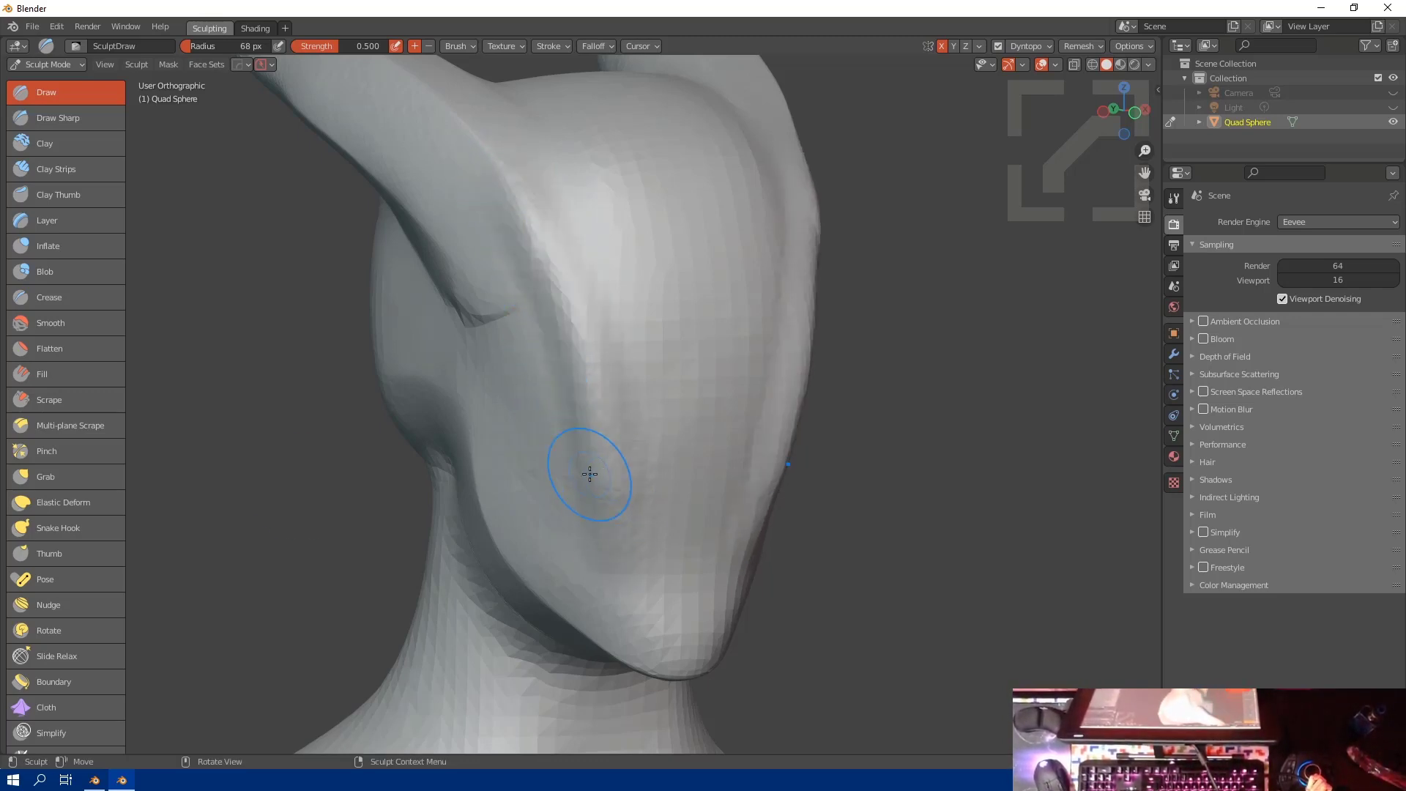
Step: Flatten both sides of the new face ridges into planes with the Scrape brush at 68 px
click(41, 396)
drag(495, 268, 554, 354)
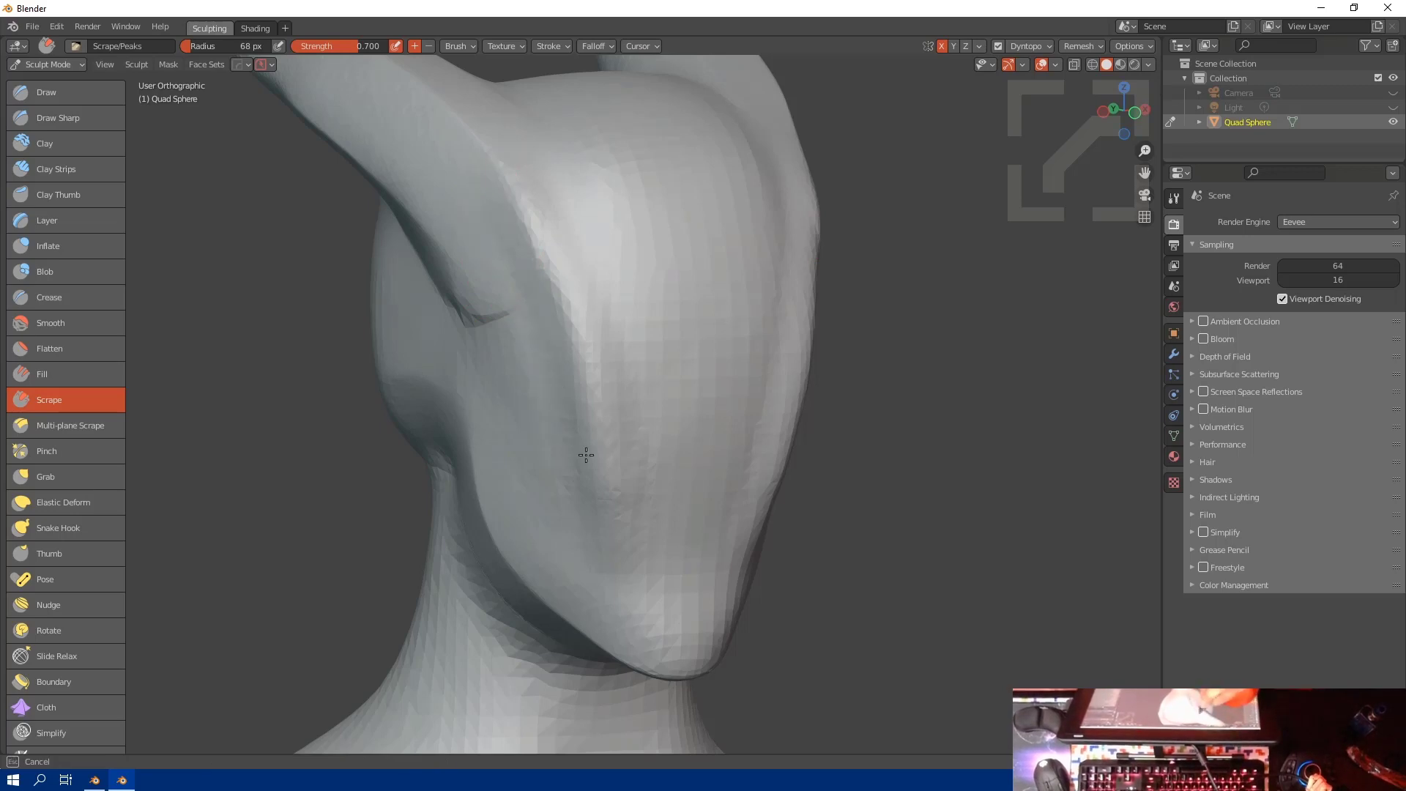
drag(602, 542, 512, 147)
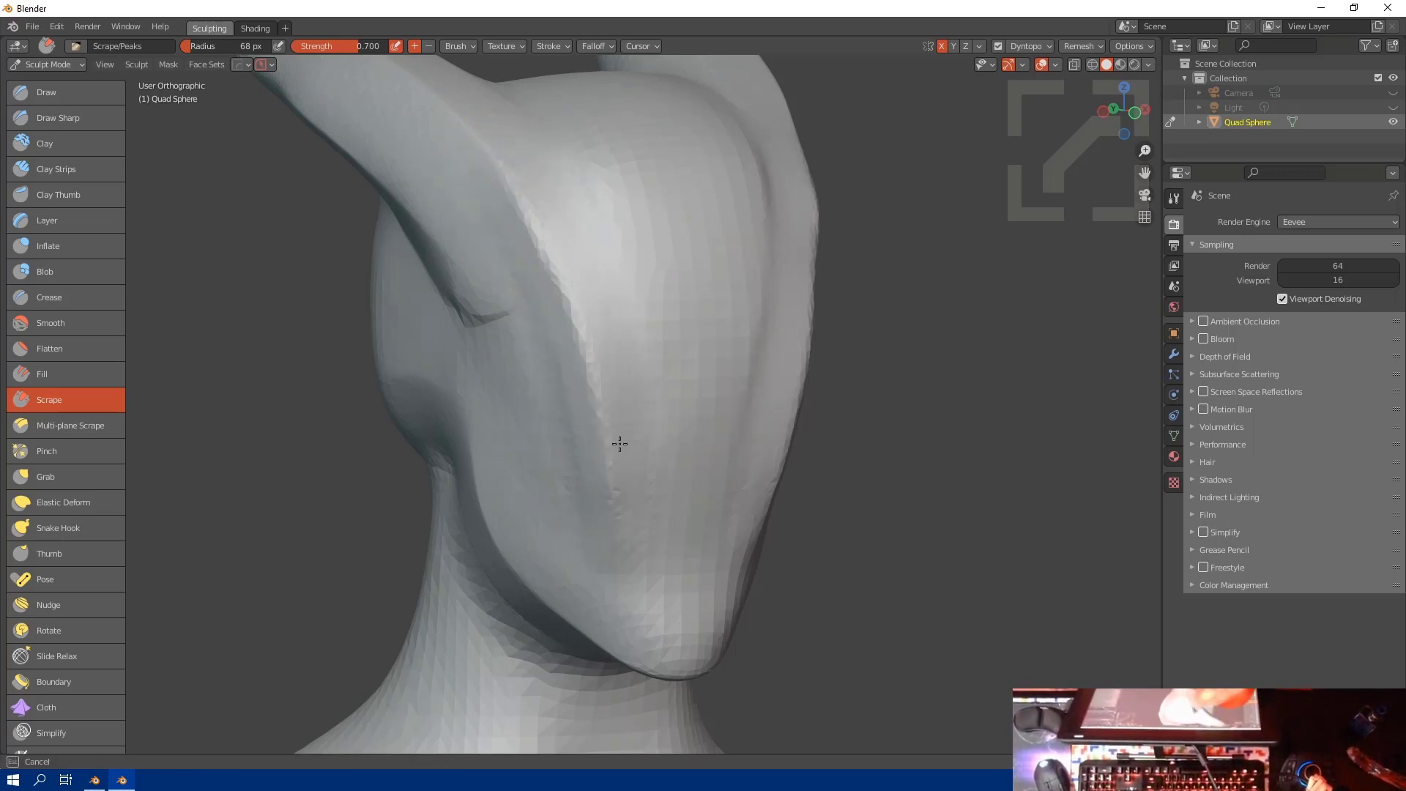
mouse_move(619, 444)
mouse_down()
mouse_move(493, 147)
mouse_move(579, 363)
mouse_up()
Step: Sharpen the face ridges with the 68 px Pinch brush and smooth the faceted front of the face
click(44, 449)
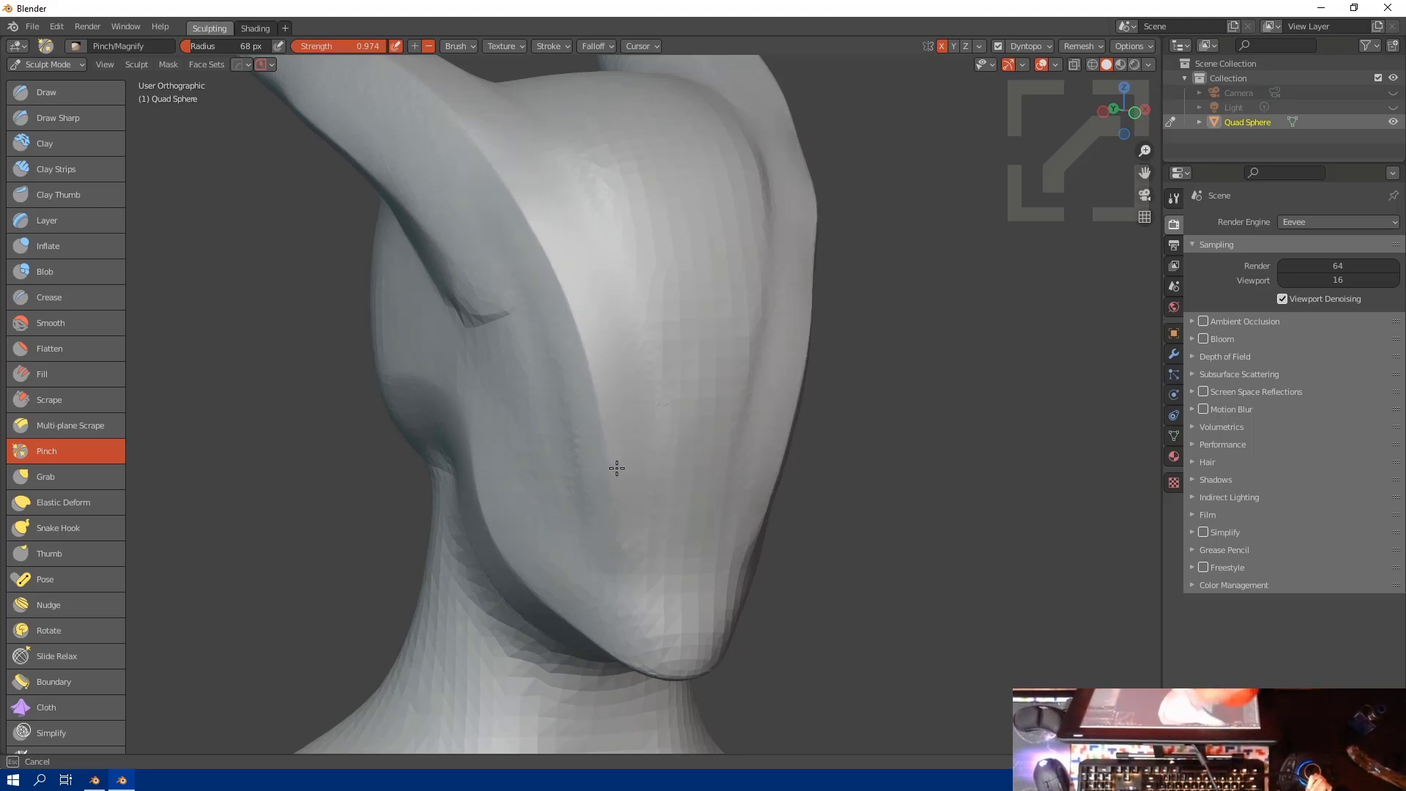
drag(616, 468, 621, 483)
mouse_move(560, 173)
mouse_down()
mouse_move(574, 156)
mouse_move(681, 462)
mouse_up()
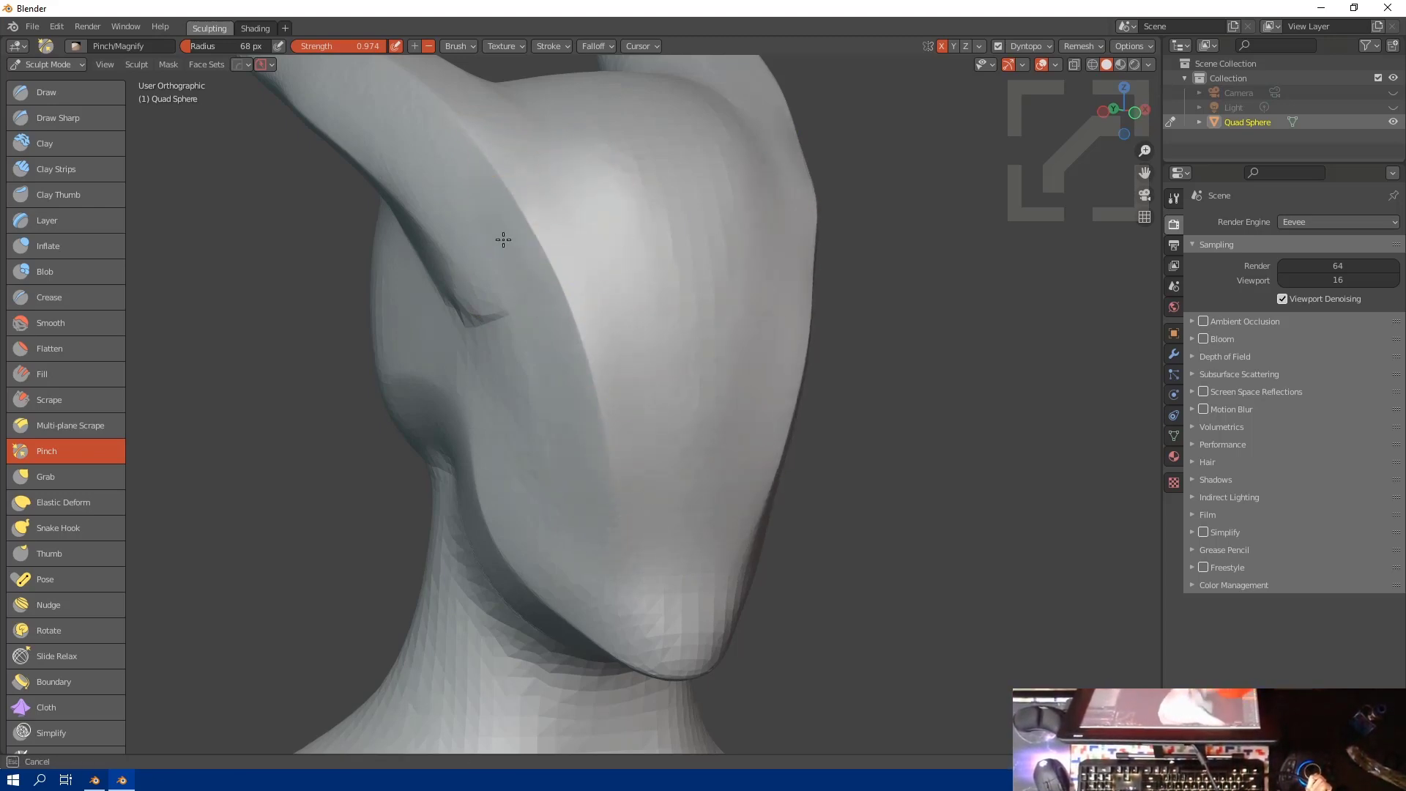
Step: Form mirrored vertical creases down the forehead and middle of the face with the 68 px Pinch brush
drag(692, 288, 689, 293)
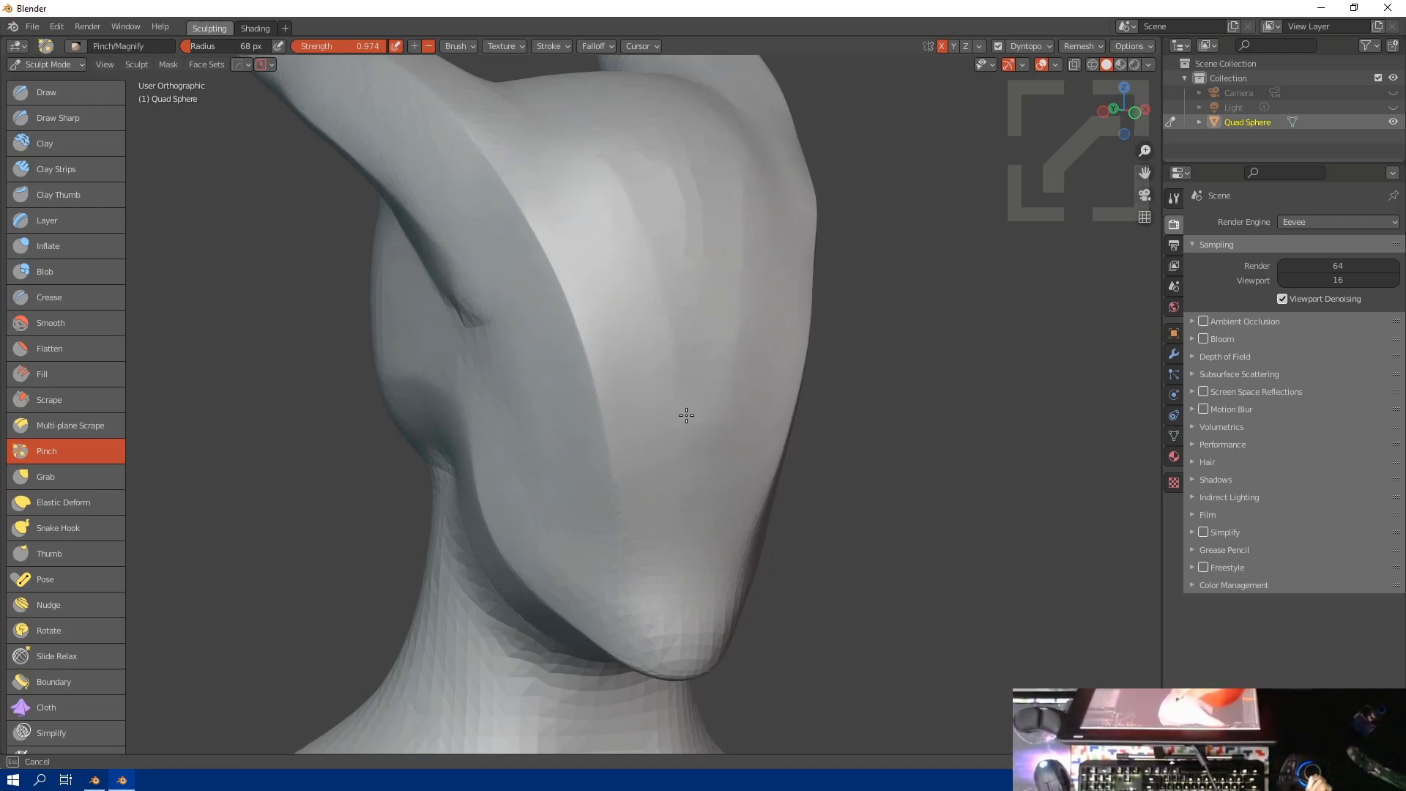
mouse_move(686, 243)
mouse_down()
mouse_move(643, 363)
mouse_move(705, 354)
mouse_up()
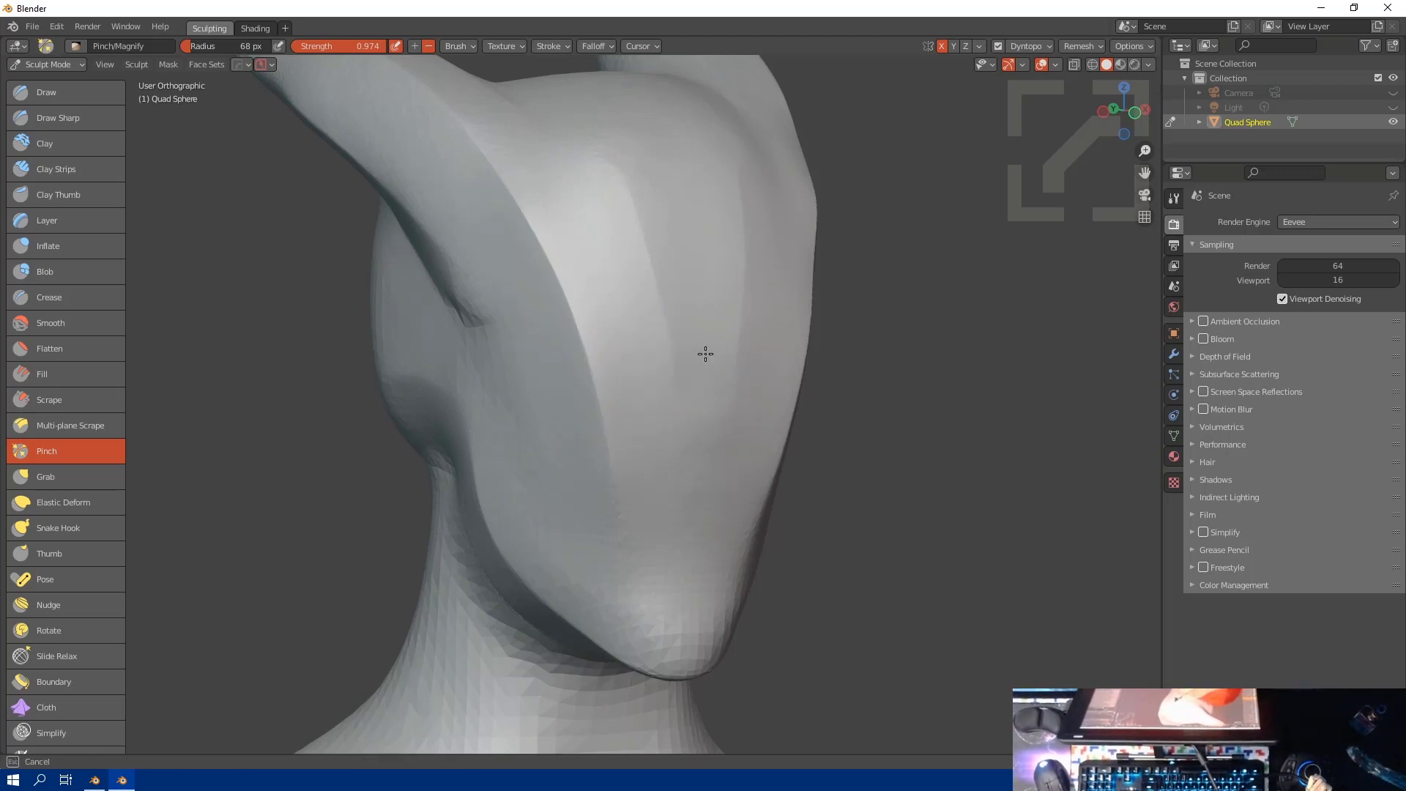
middle_drag(618, 493, 703, 398)
drag(703, 398, 698, 374)
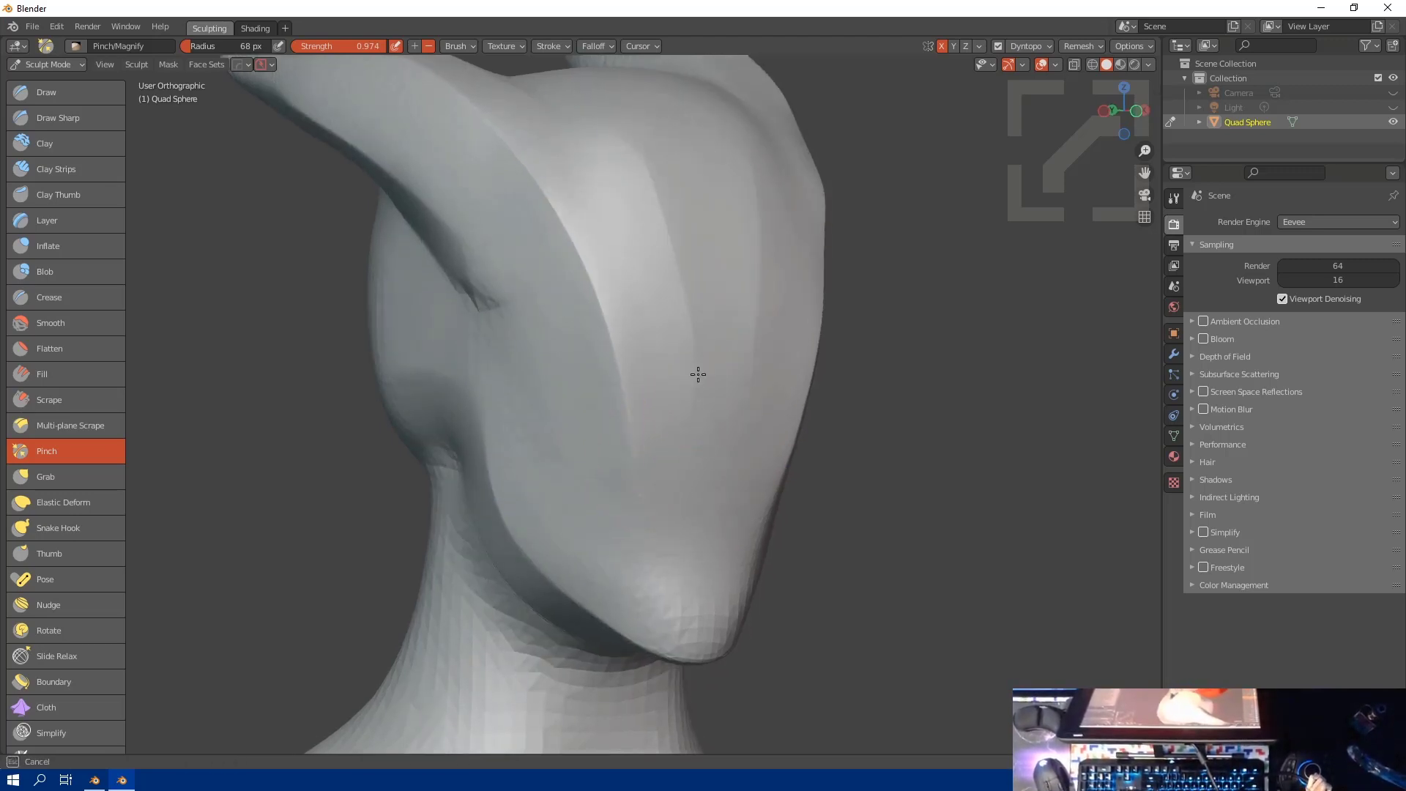
drag(681, 267, 637, 195)
middle_drag(637, 195, 618, 293)
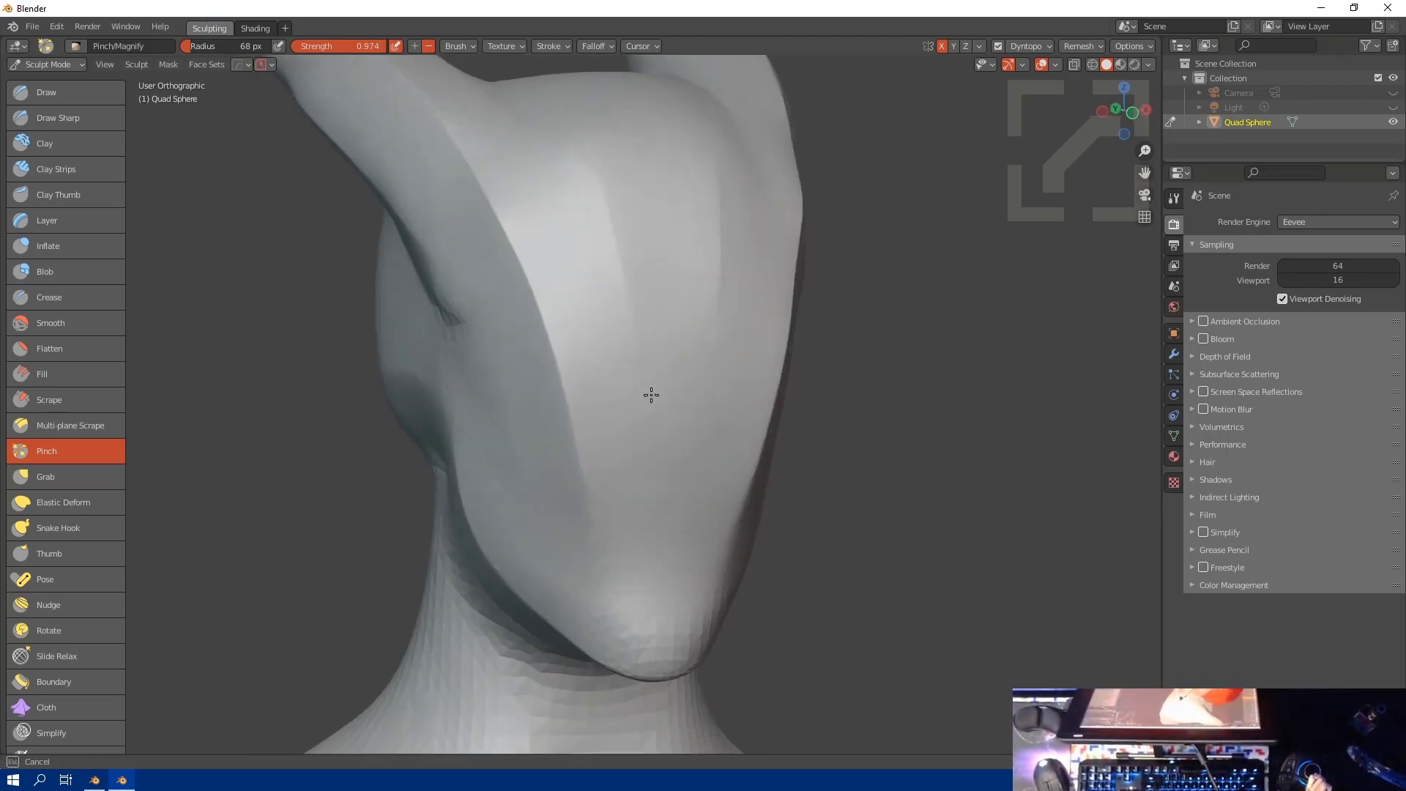
drag(632, 328, 653, 292)
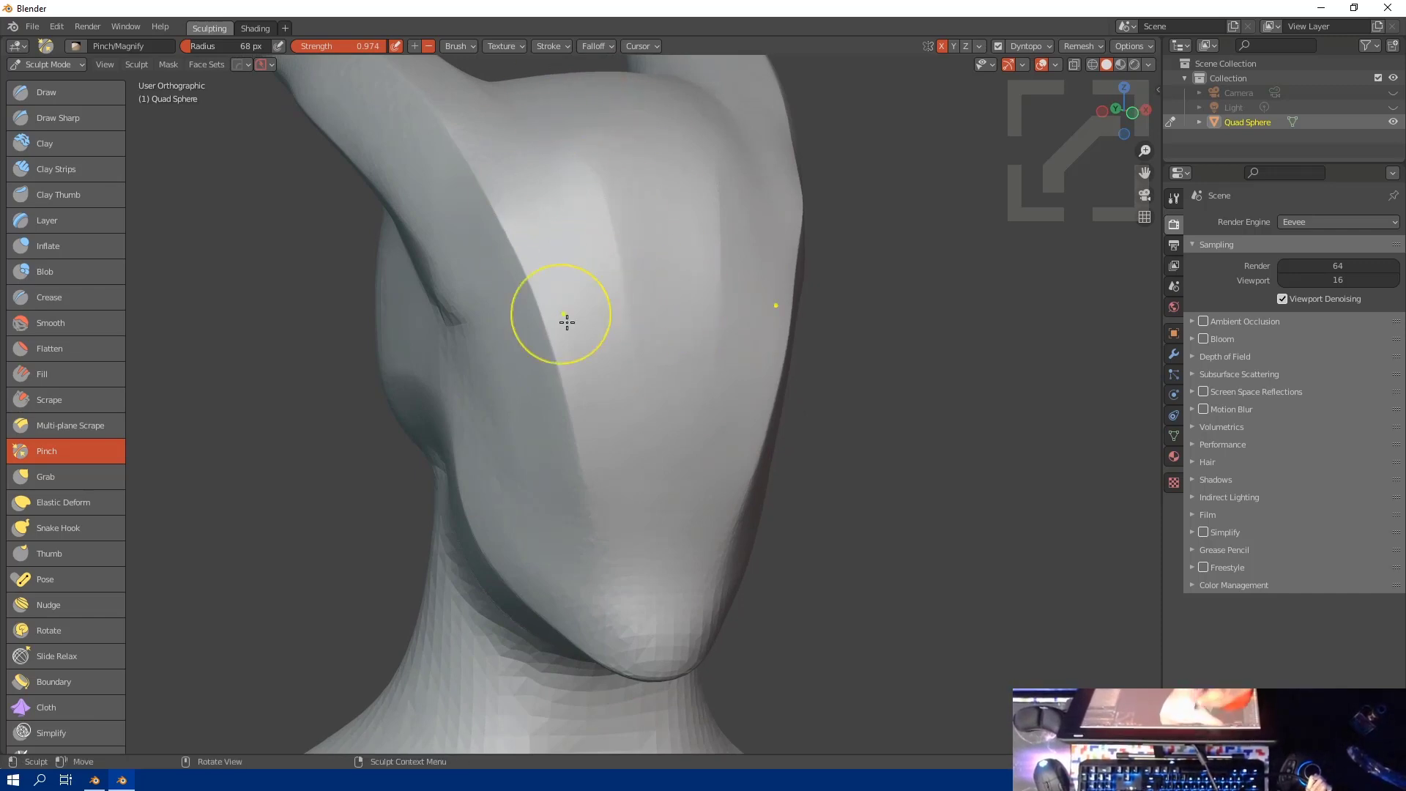
Step: Pinch a crease across the chin and sharpen the jawline and lower face ridges with the 68 px Pinch brush
middle_drag(565, 318, 585, 436)
drag(585, 435, 575, 351)
drag(607, 522, 537, 506)
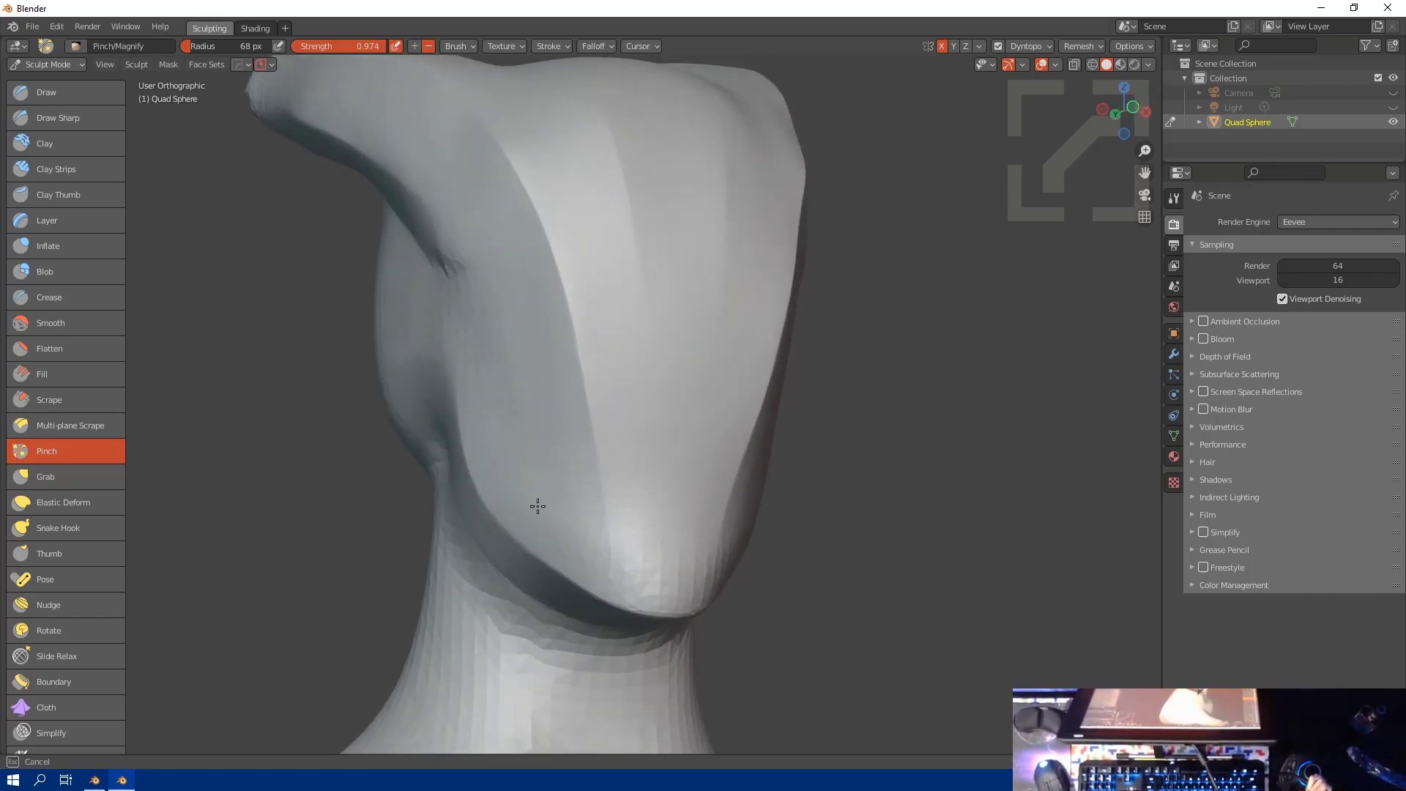
drag(597, 549, 518, 493)
middle_drag(517, 493, 490, 411)
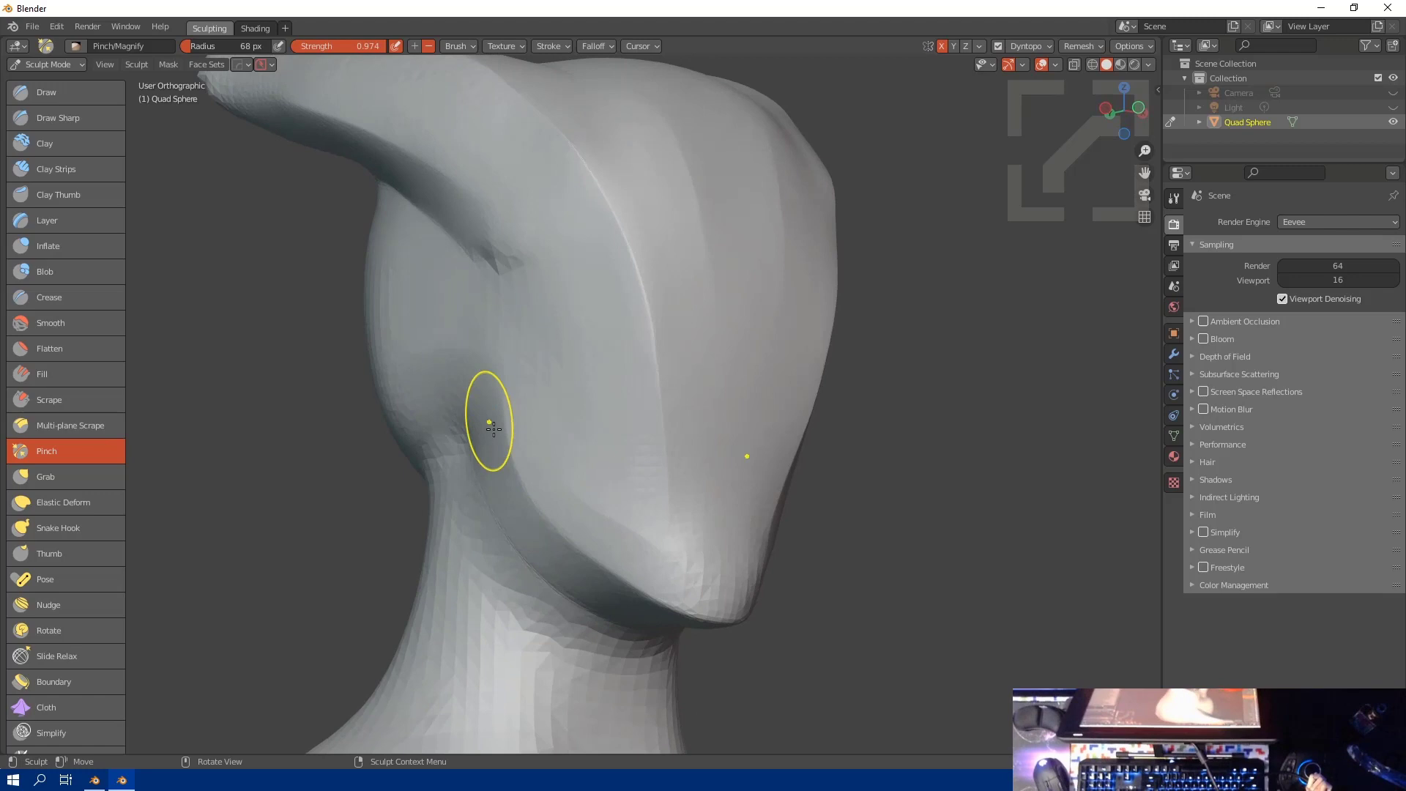
mouse_move(490, 411)
mouse_down()
mouse_move(543, 449)
mouse_move(606, 429)
mouse_up()
middle_drag(571, 371, 542, 393)
drag(622, 534, 669, 511)
mouse_move(669, 511)
middle_down()
mouse_move(574, 445)
mouse_move(514, 488)
mouse_move(512, 465)
middle_up()
Step: Voxelize the bust mesh at 0.104 and turn off Dyntopo
key(q)
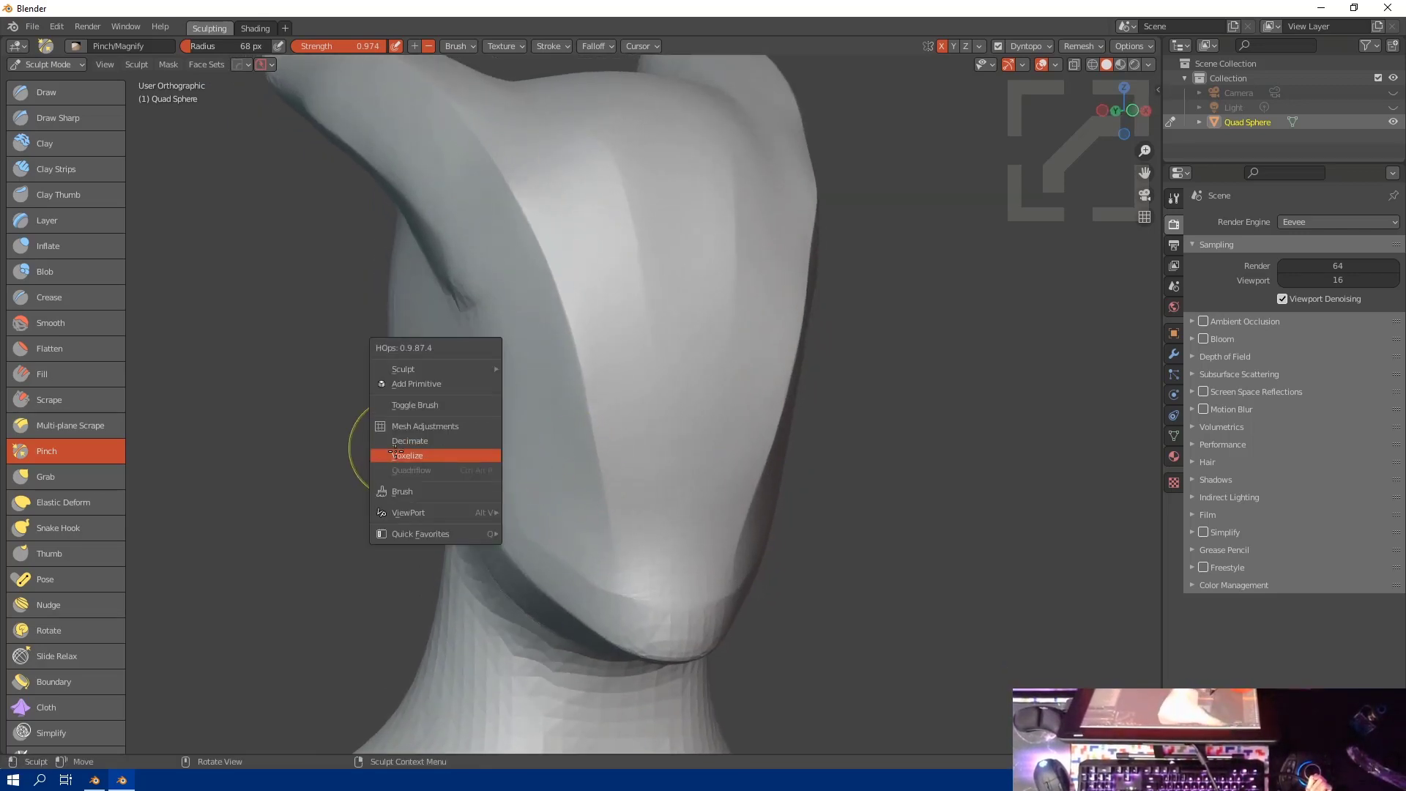
click(407, 454)
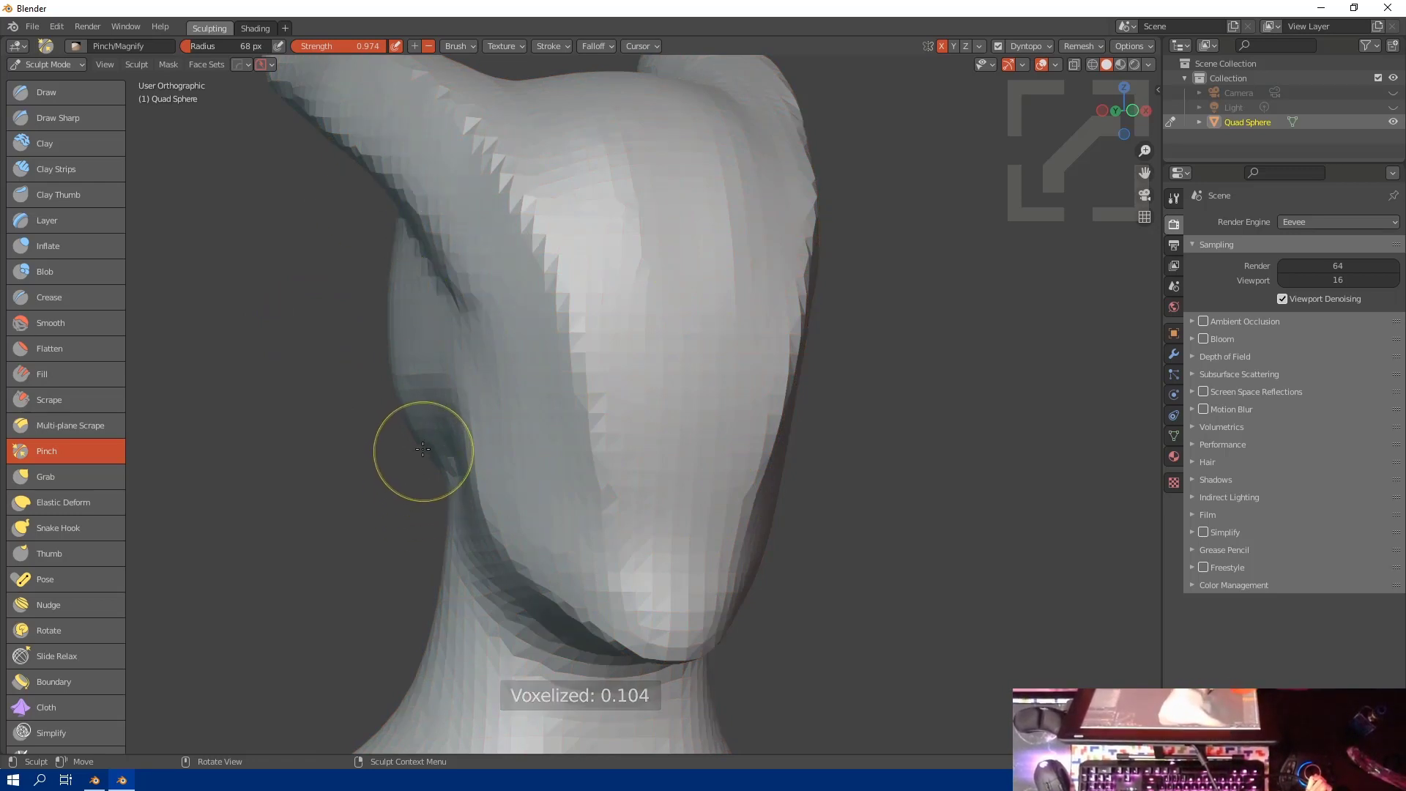
key(ctrl+d)
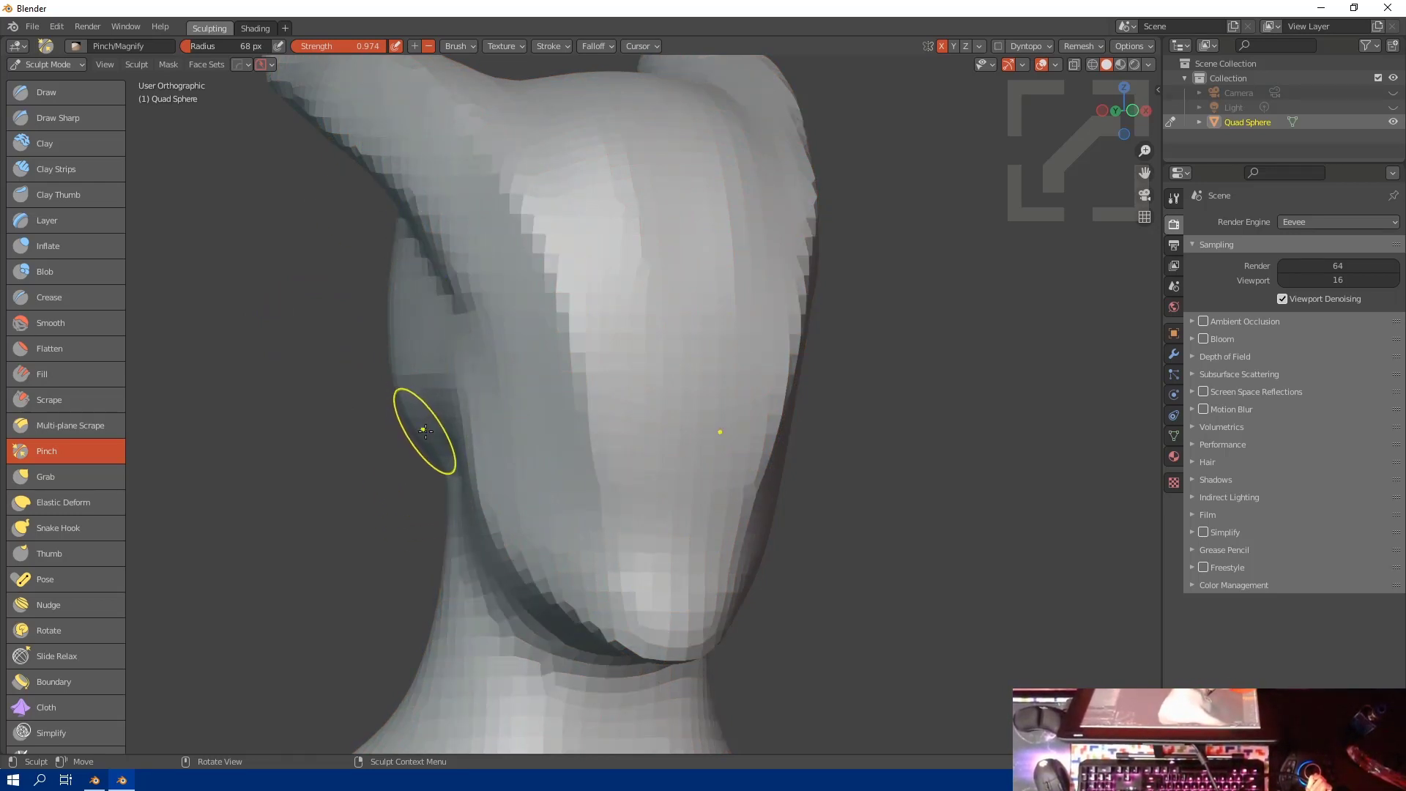
Step: Remesh the whole bust with QuadriFlow
key(q)
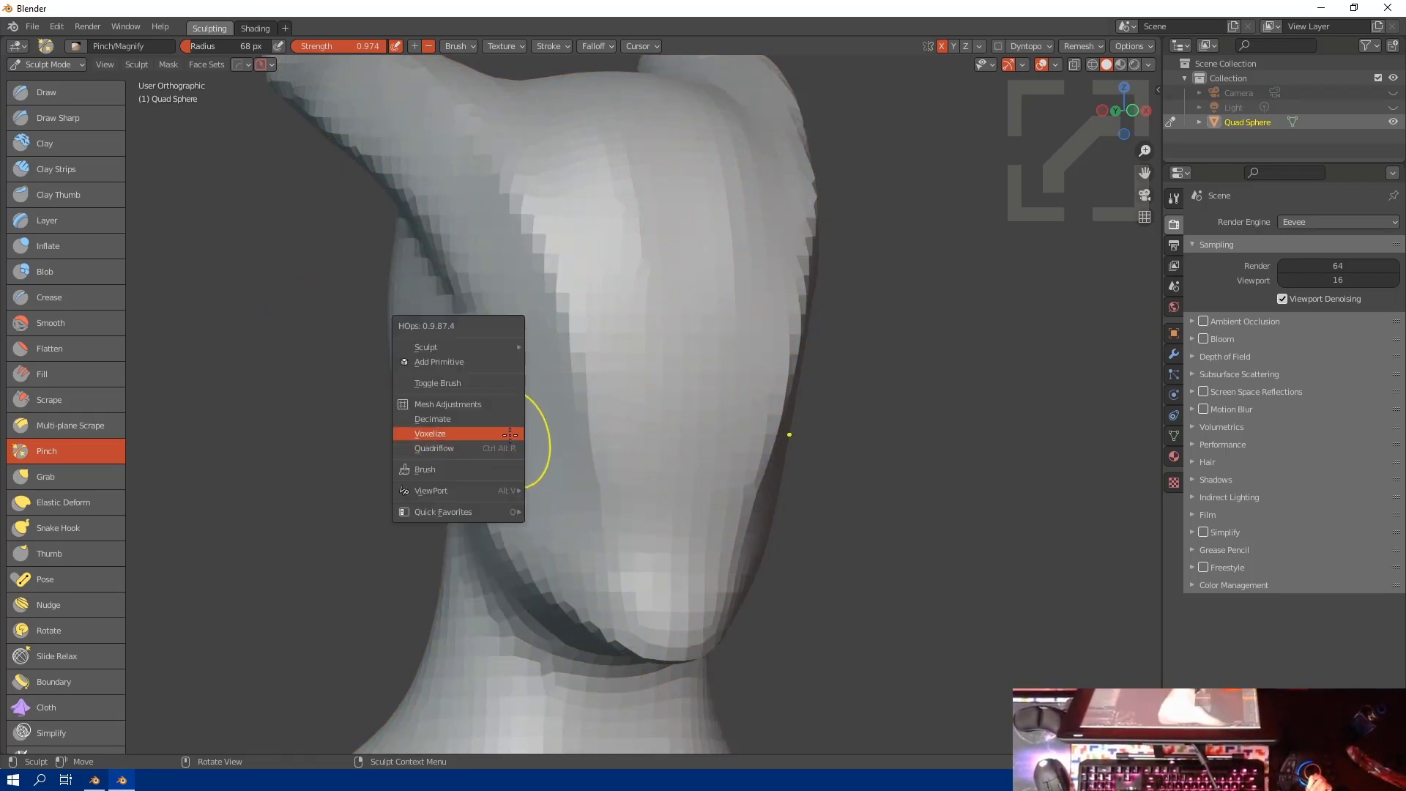
click(431, 448)
click(431, 619)
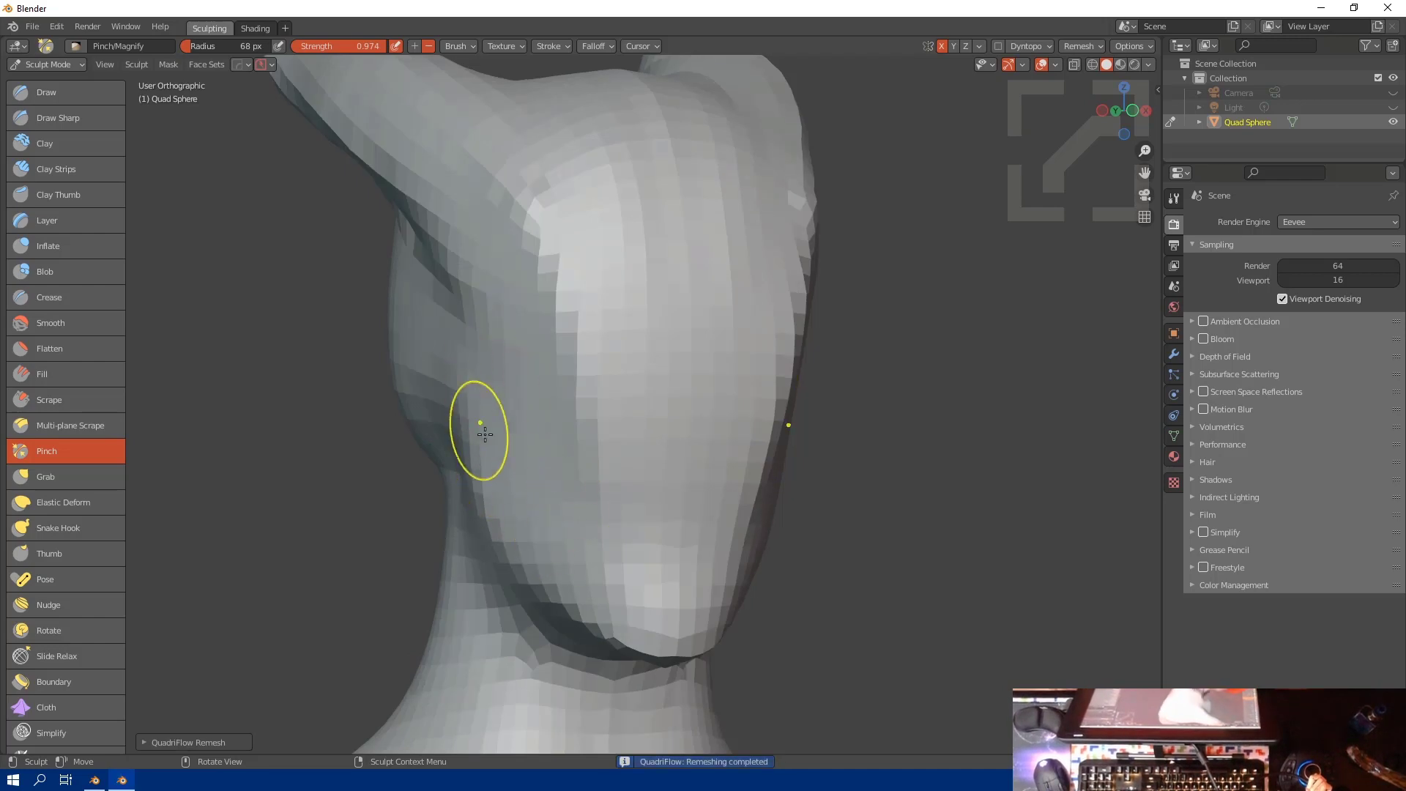
Step: Voxelize the QuadriFlow-remeshed bust at 0.104
middle_drag(477, 432, 654, 523)
key(q)
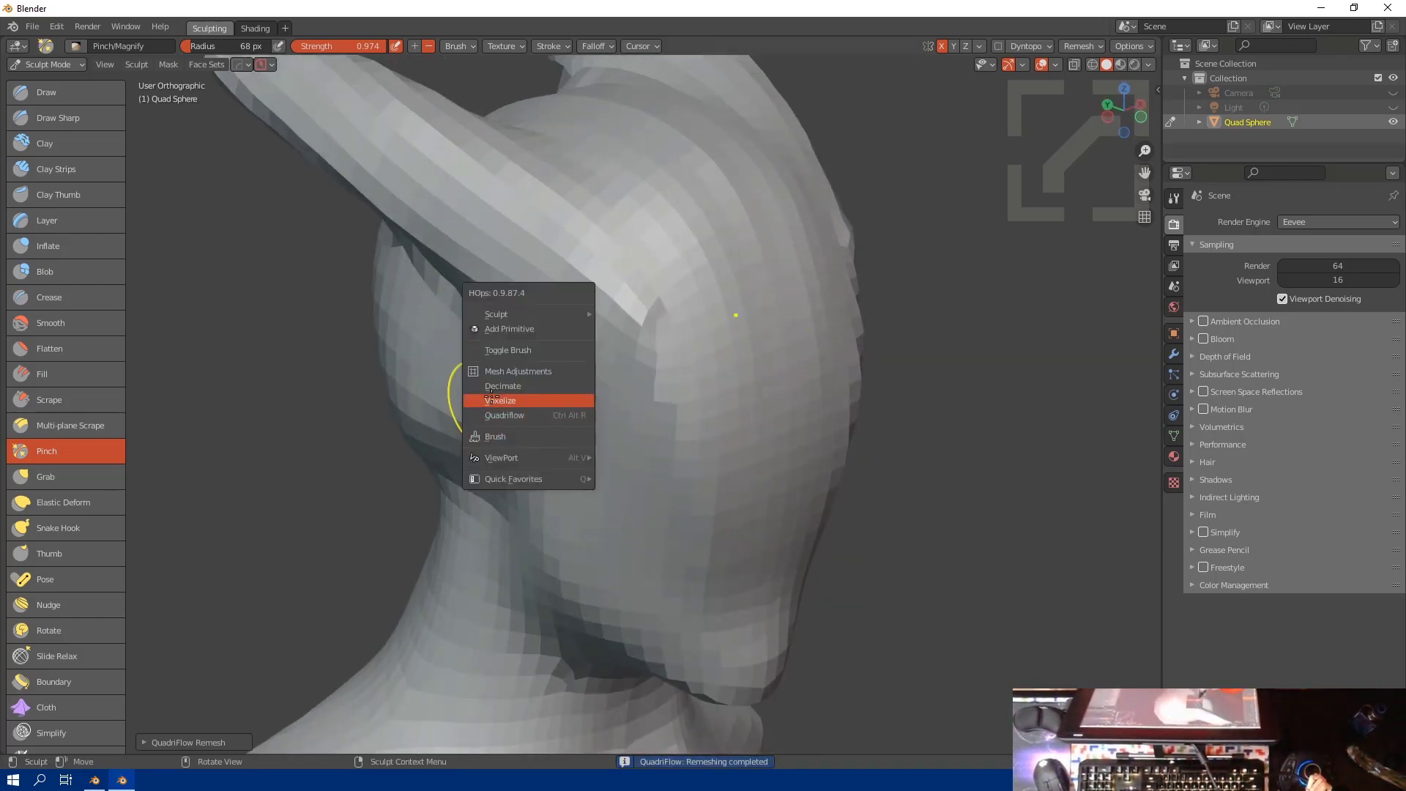
click(516, 400)
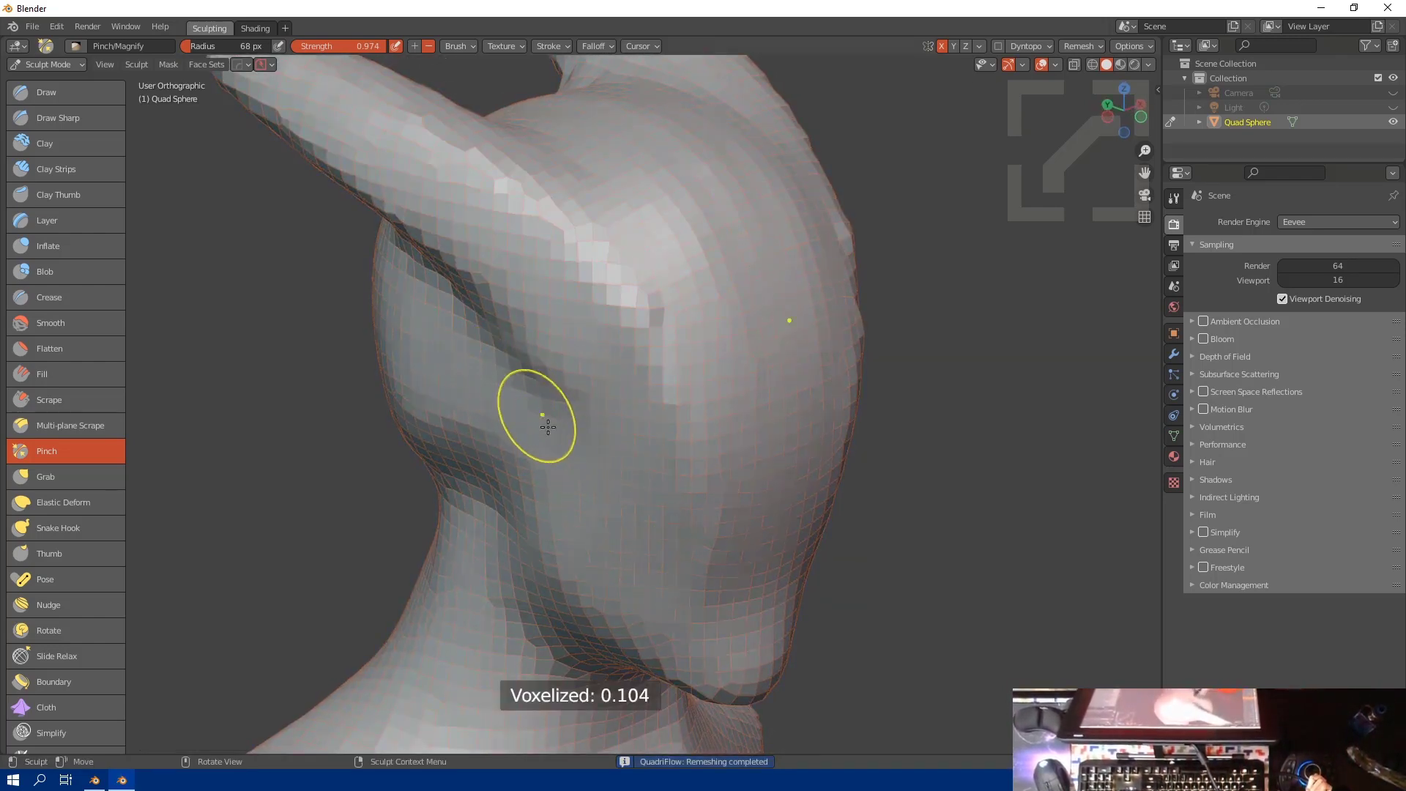
Step: Try decimating the bust mesh repeatedly at a ratio of 0.25
key(q)
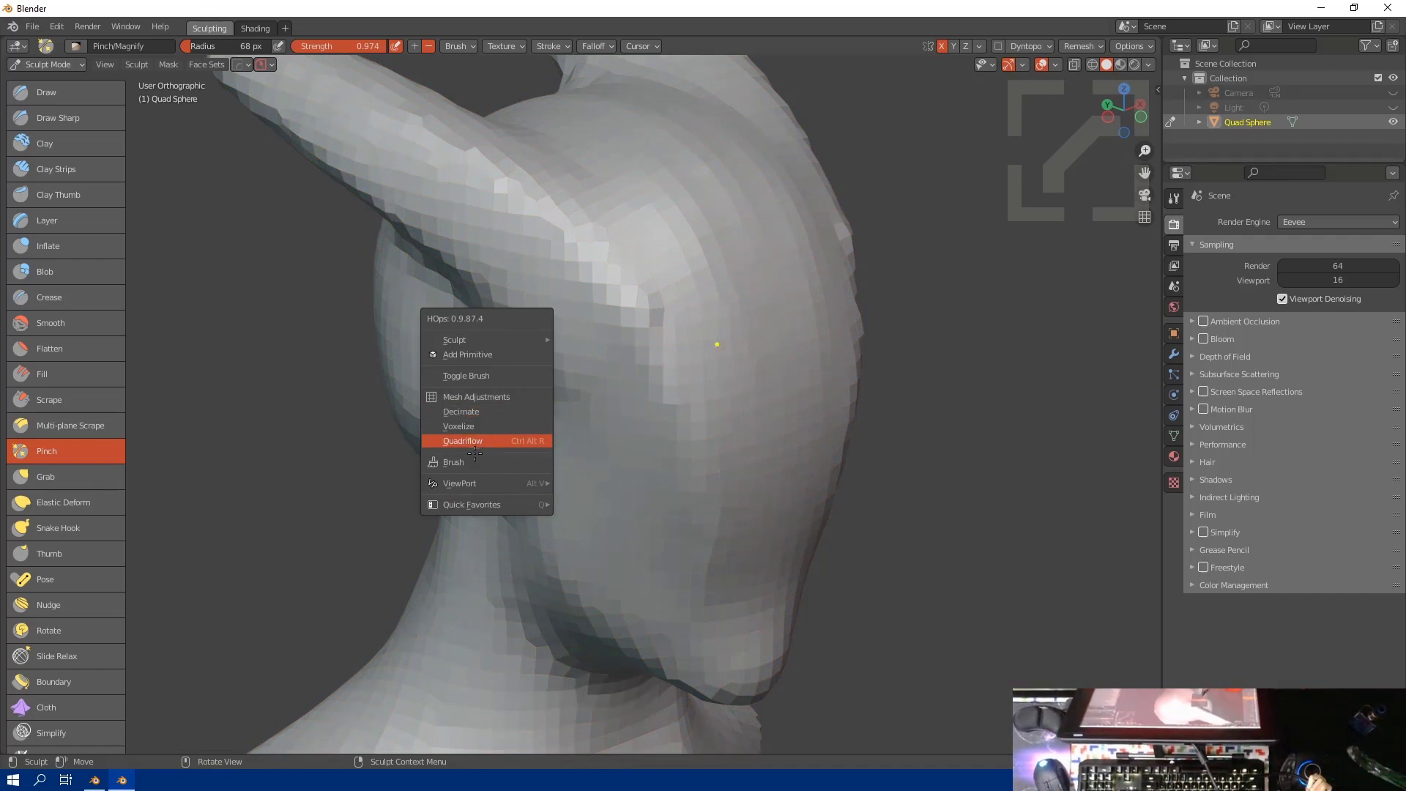
click(455, 411)
key(q)
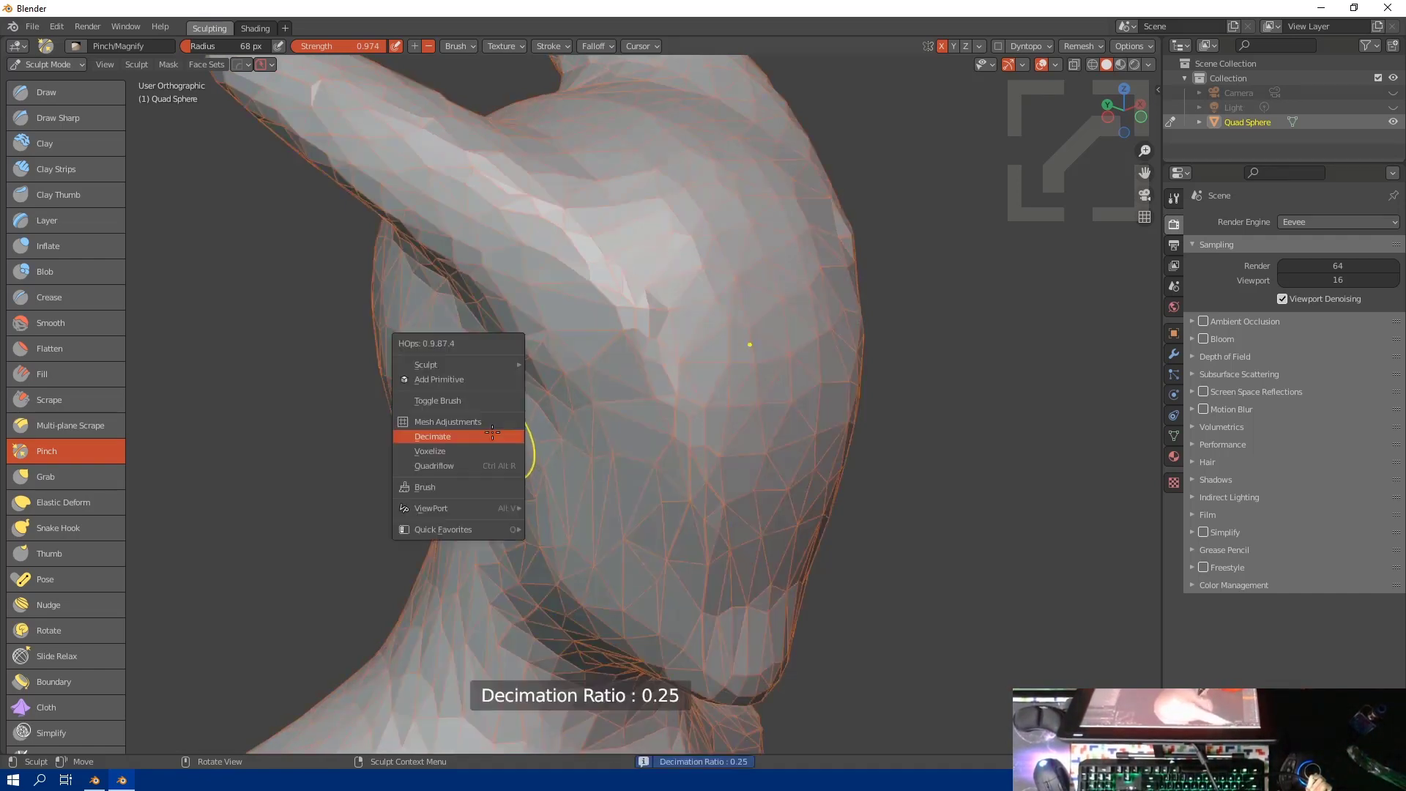
click(452, 435)
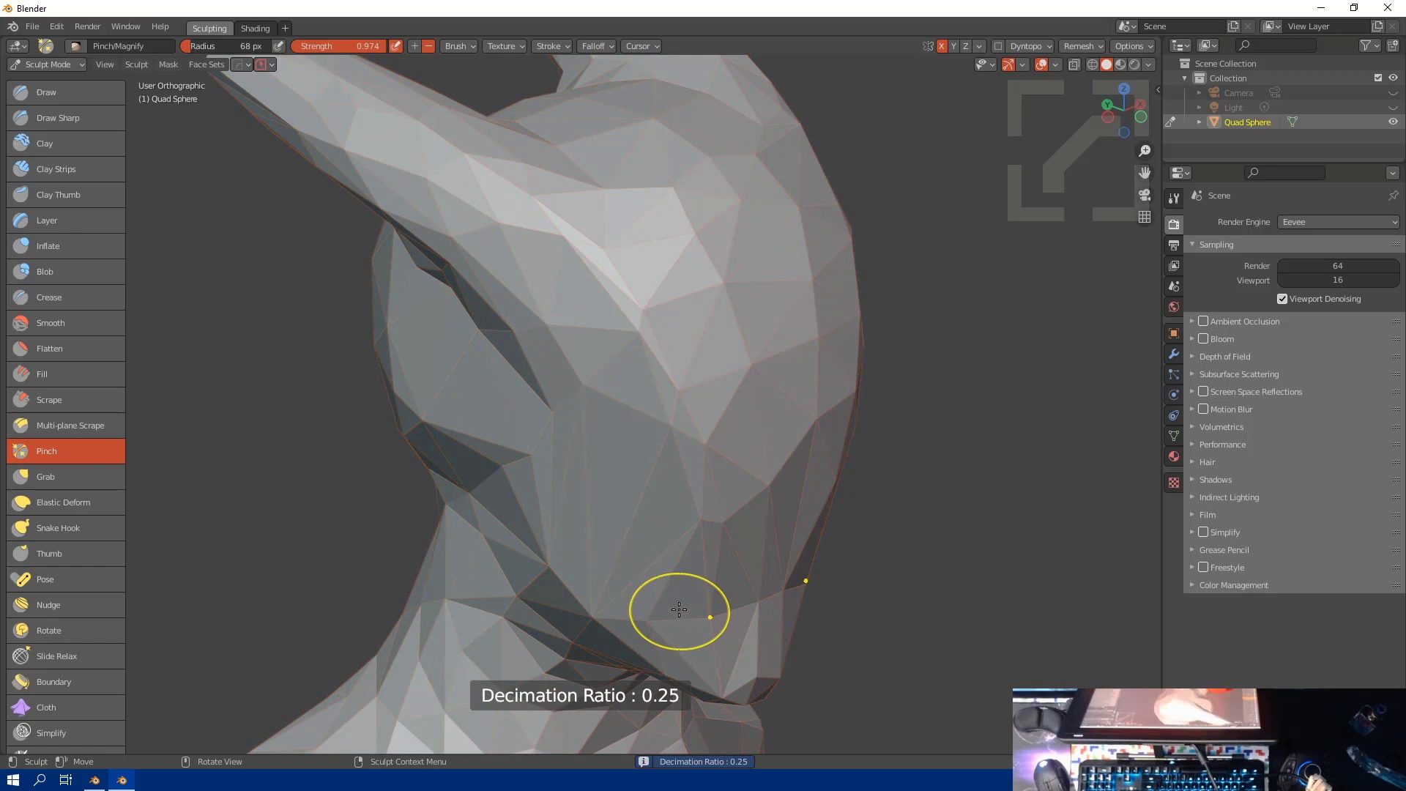
key(q)
click(612, 531)
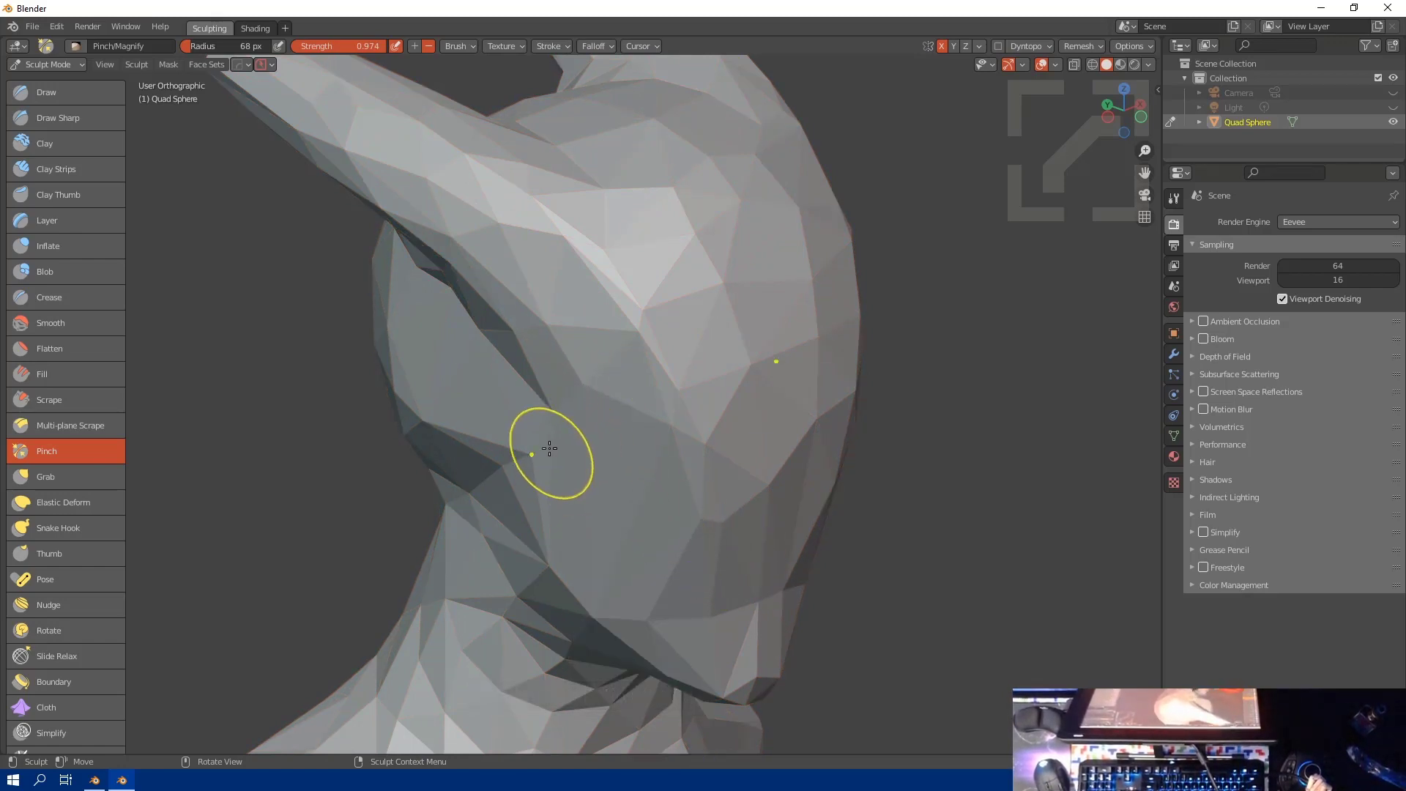
Step: Look through the HOps brush list, and return the decimated bust to its voxelized mesh
key(q)
click(466, 500)
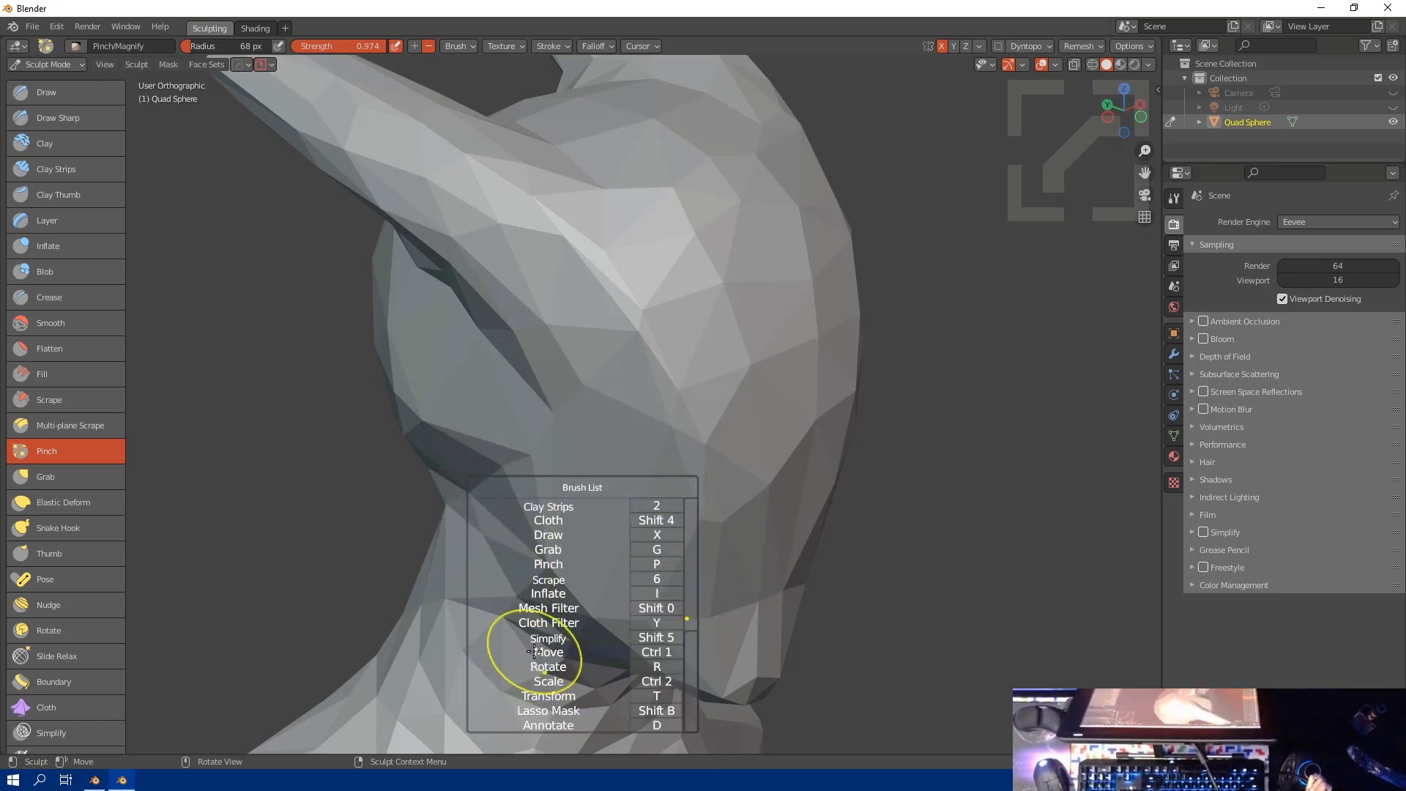
scroll(687, 682, up, 10)
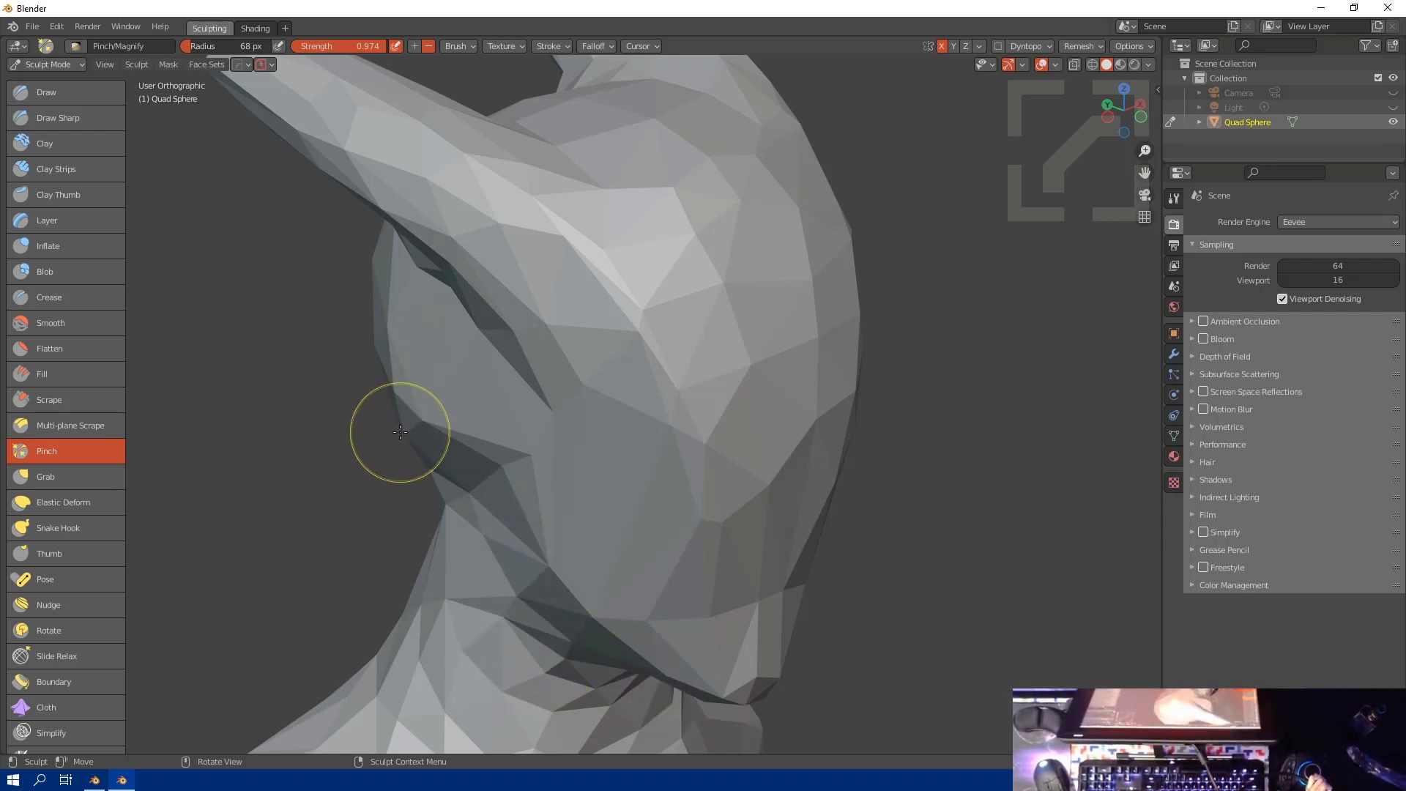
key(ctrl+r)
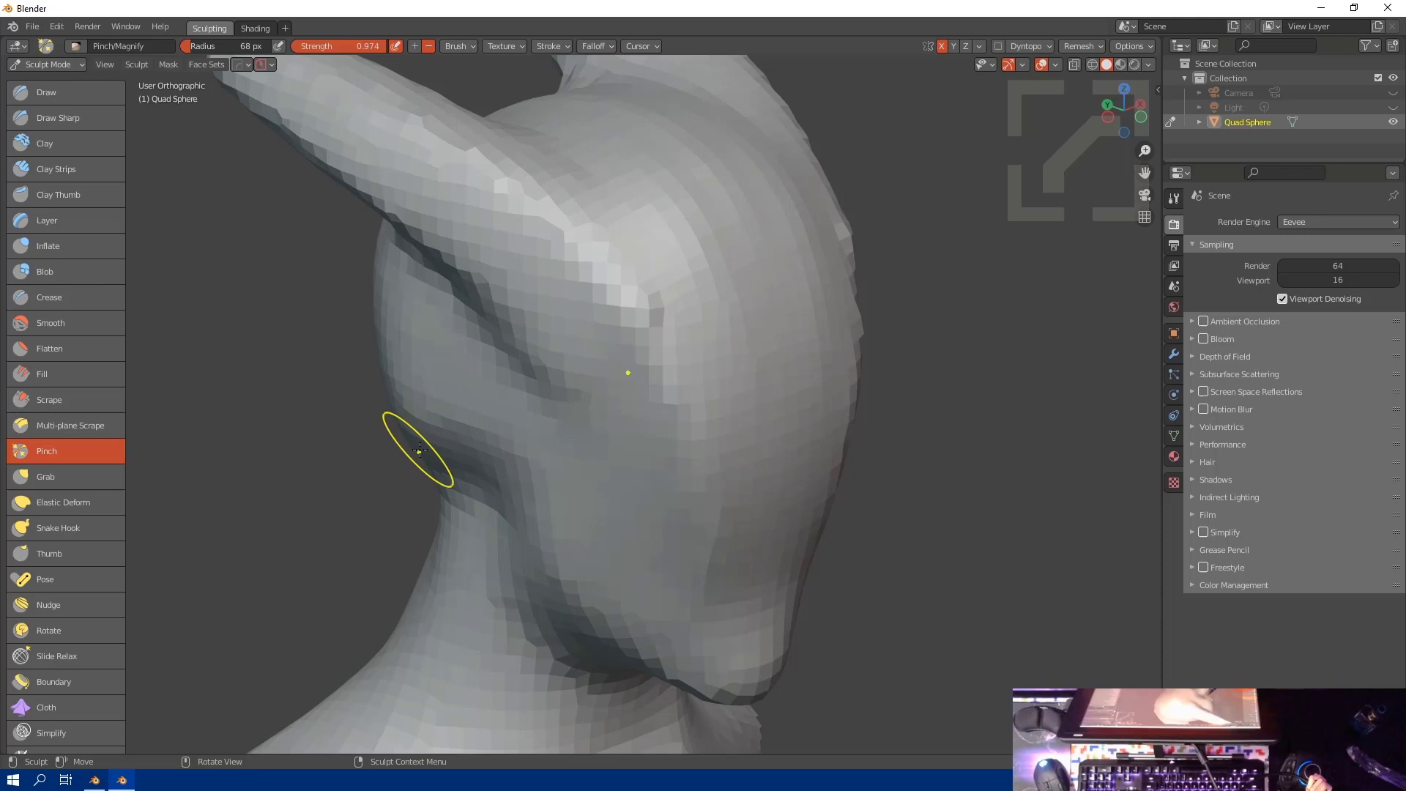
Step: Switch to the Cloth brush from the HOps brush list and stroke from the horn base down the face to the jaw
key(q)
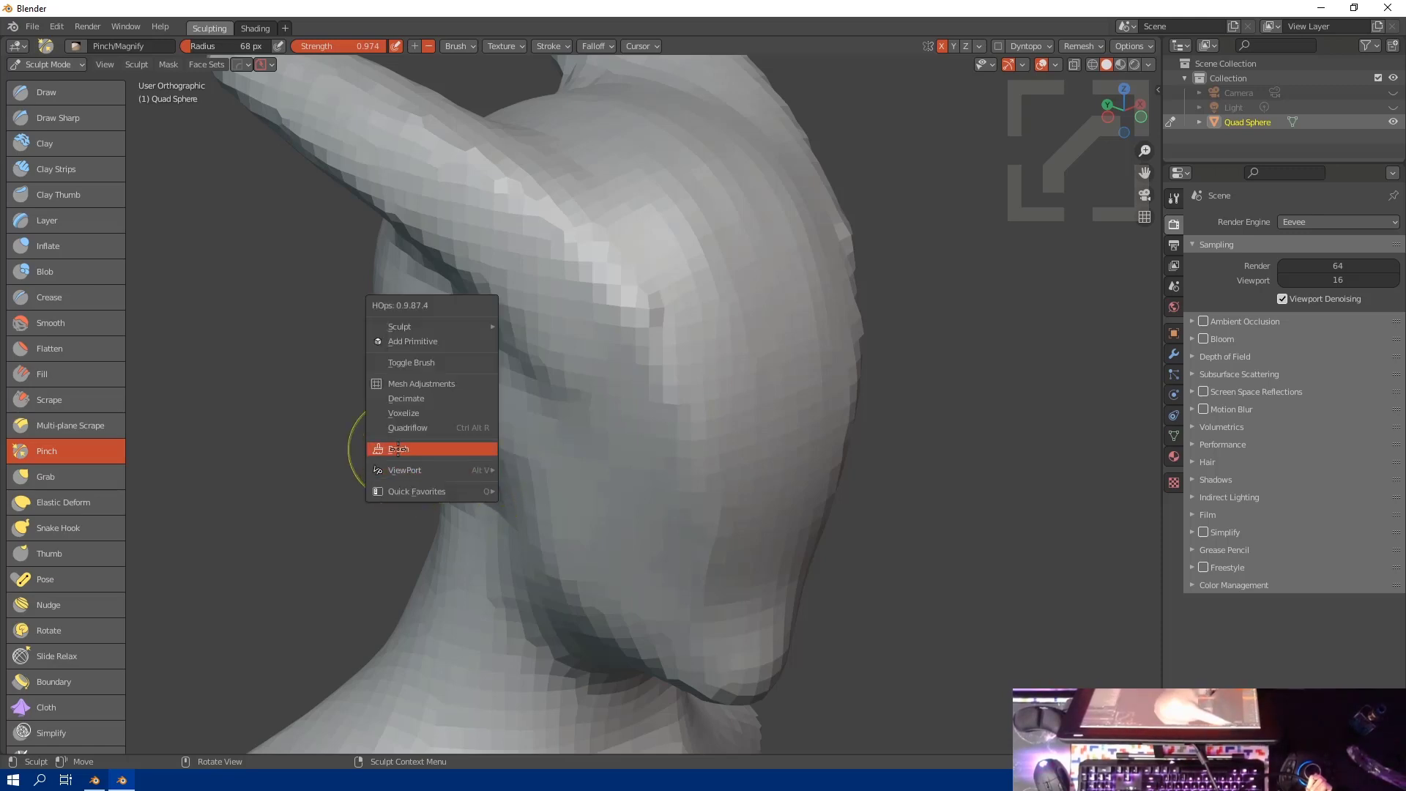
click(399, 448)
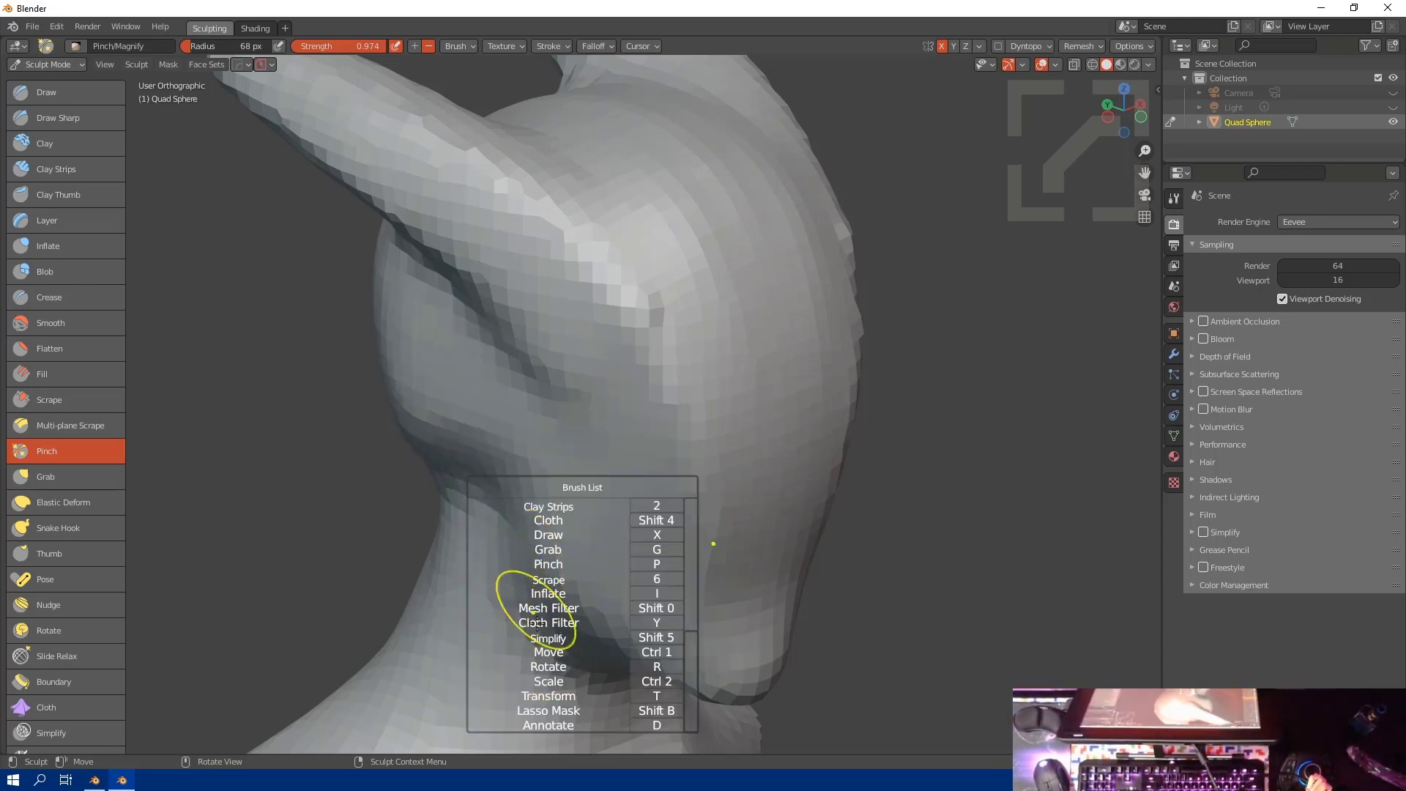
click(548, 519)
drag(547, 517, 564, 316)
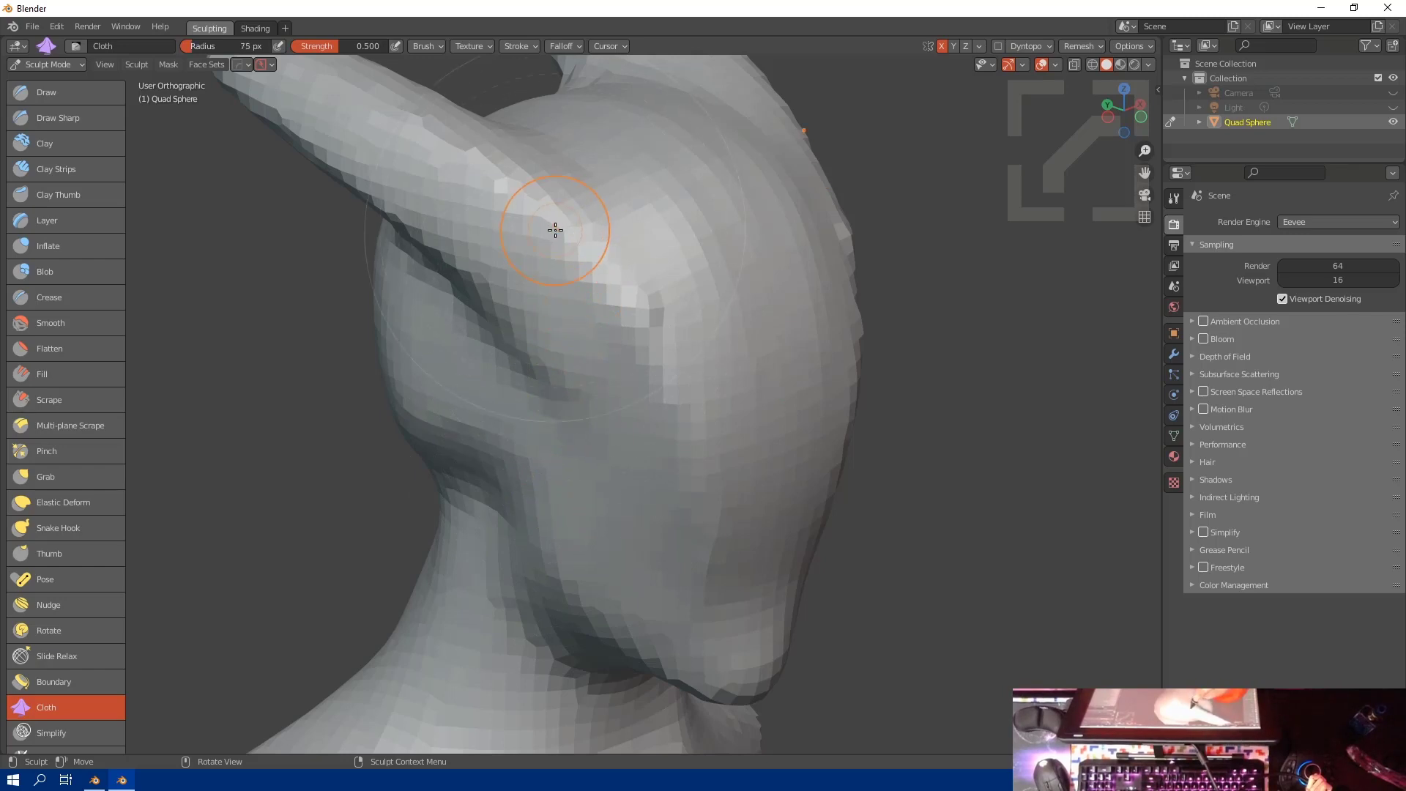
mouse_move(541, 221)
mouse_down()
mouse_move(694, 405)
mouse_move(712, 538)
mouse_up()
key(bracketleft)
key(bracketright)
key(bracketright)
drag(688, 328, 725, 512)
Step: Enlarge the Cloth brush to 127 px and pull the surface from the brow down to the lower face
key(bracketright)
key(bracketright)
key(bracketright)
key(bracketright)
key(bracketright)
key(bracketright)
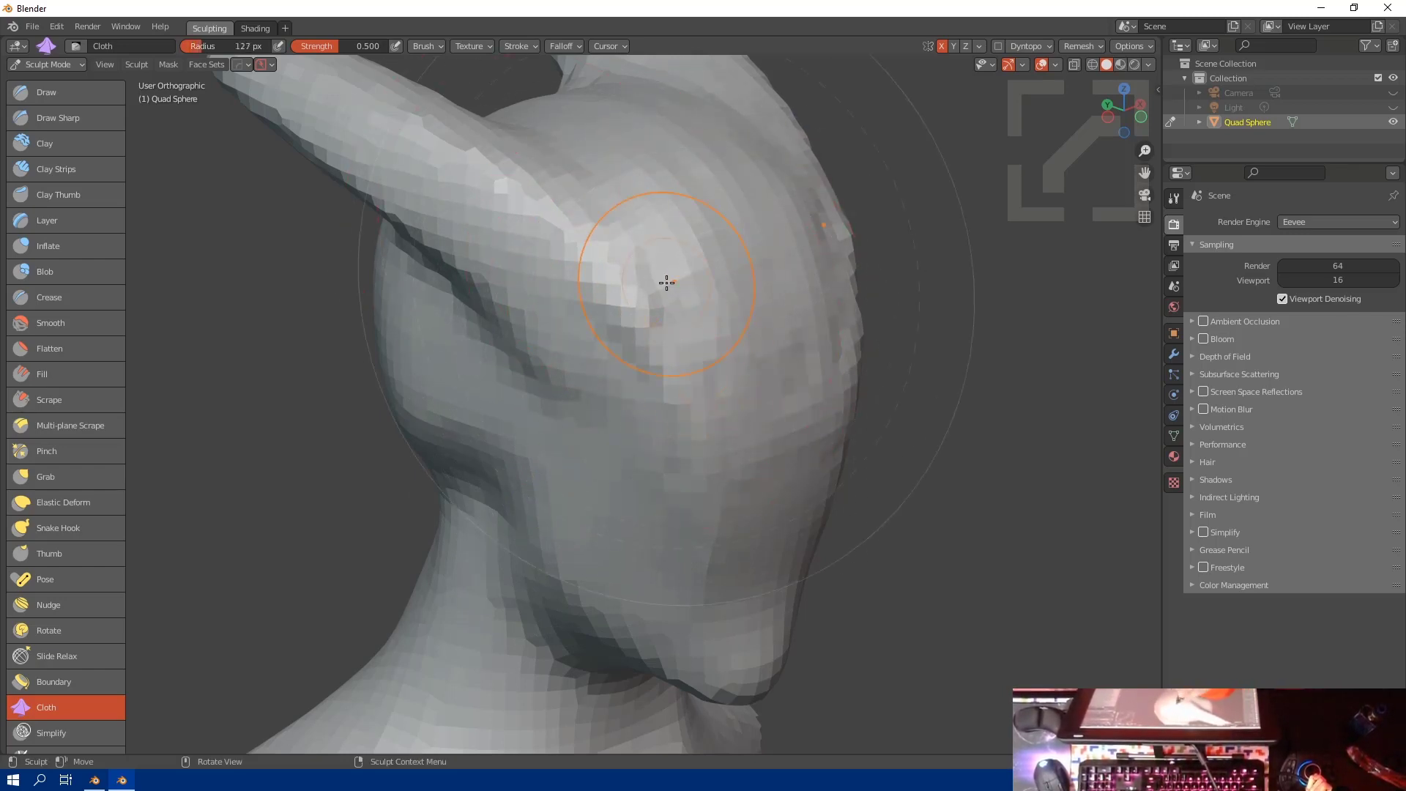
drag(665, 282, 746, 556)
drag(581, 267, 706, 560)
Step: Reduce the Cloth brush to 91 px and form folds across the cheek and down the face toward the mouth
key(bracketleft)
key(bracketleft)
key(bracketleft)
middle_drag(652, 510, 563, 447)
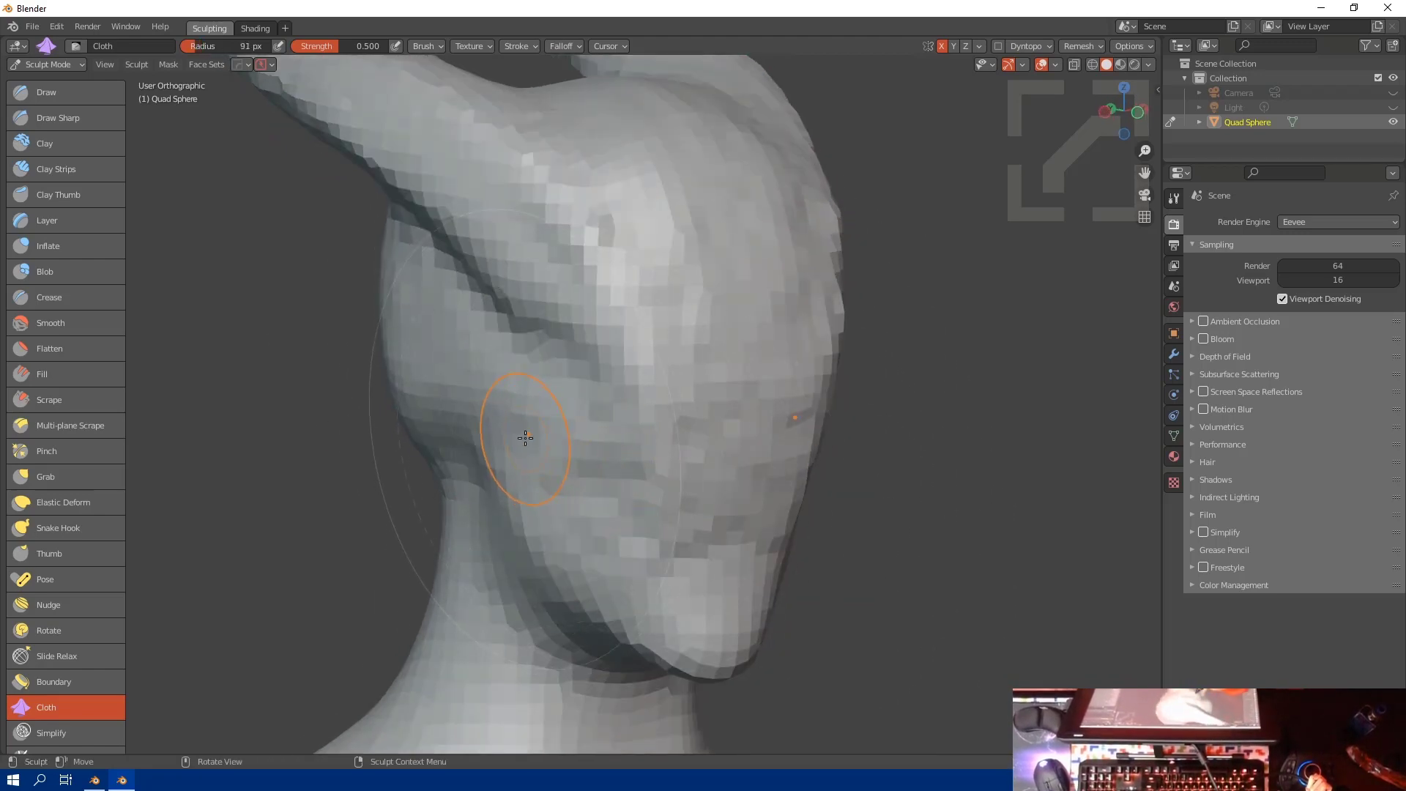
scroll(525, 437, down, 4)
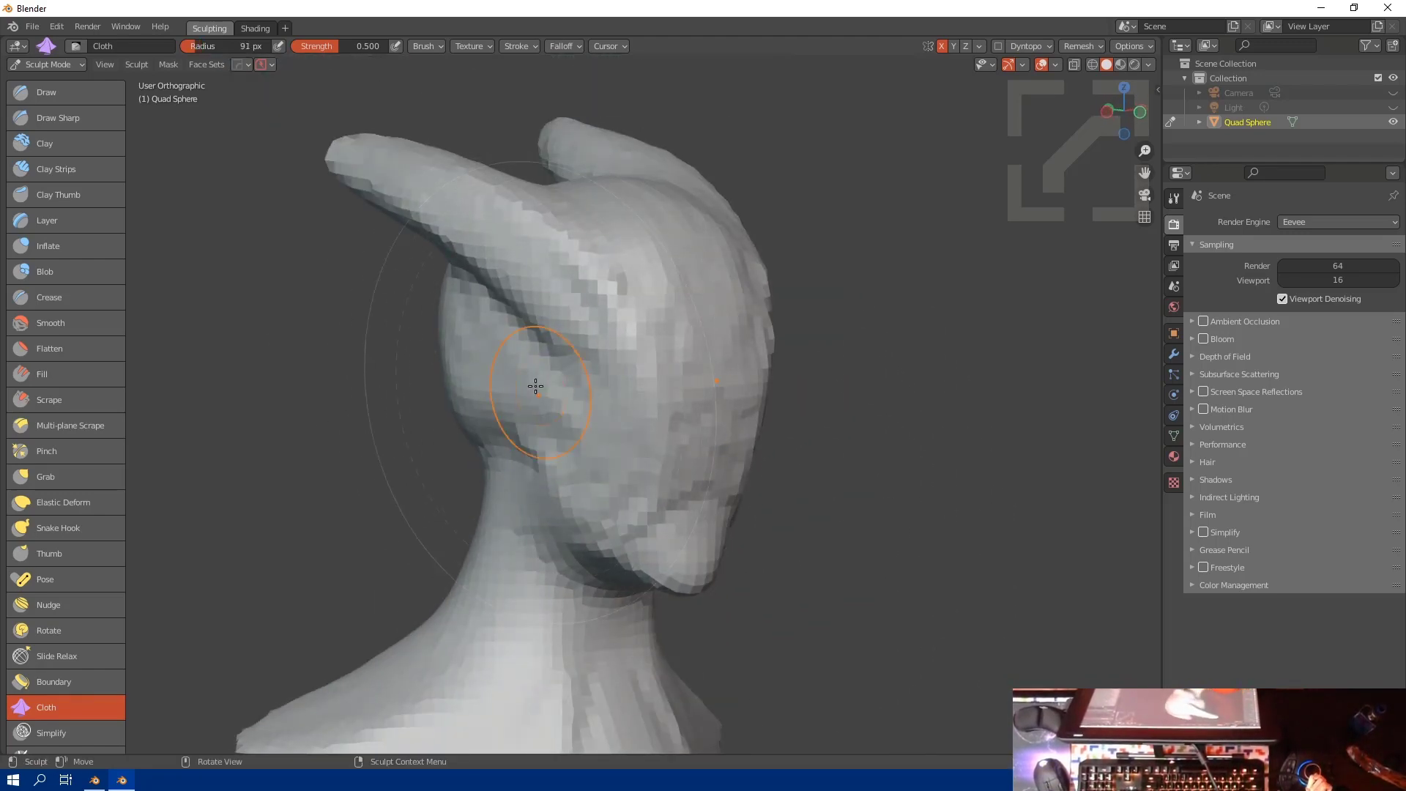
drag(536, 386, 615, 419)
drag(587, 317, 699, 527)
mouse_move(628, 302)
mouse_down()
mouse_move(662, 374)
mouse_move(692, 527)
mouse_up()
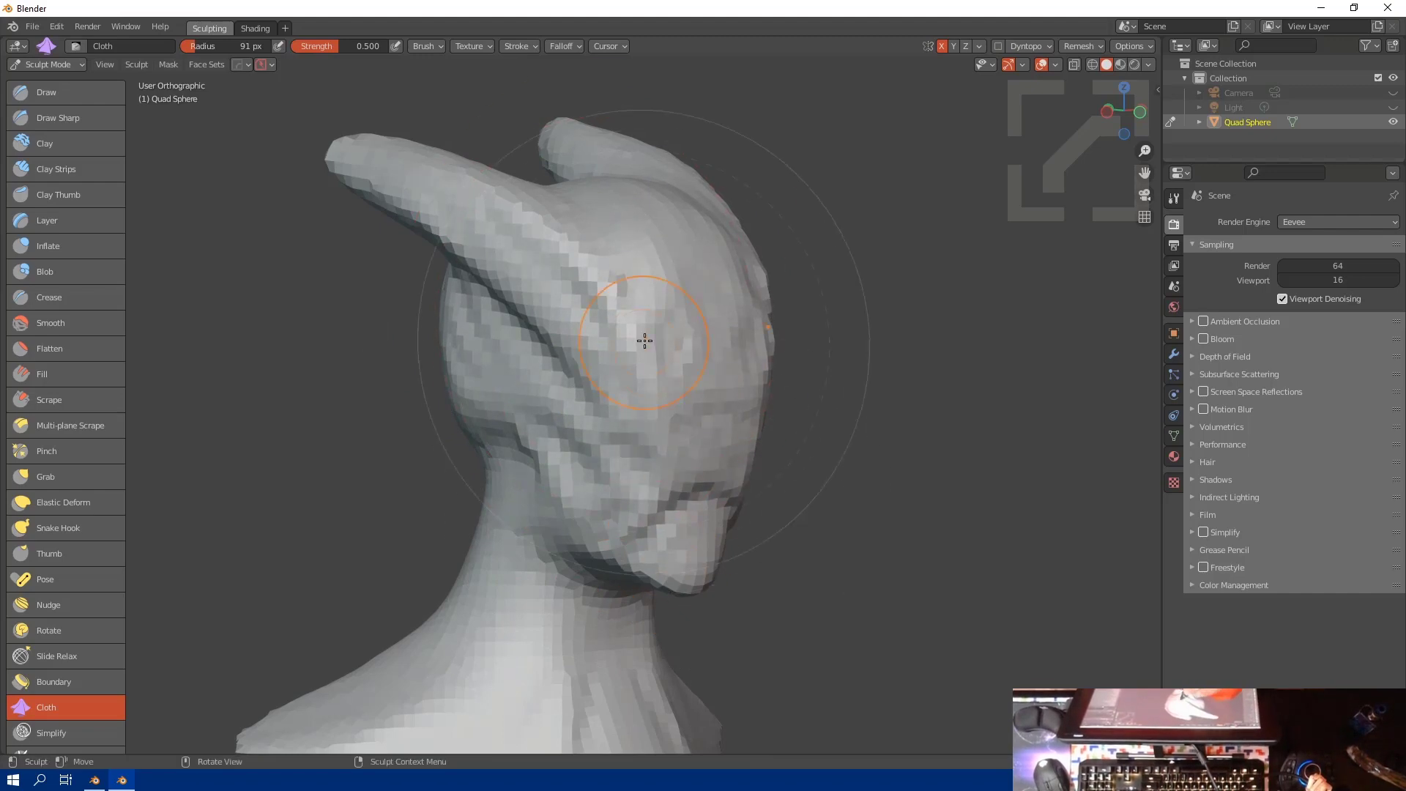
Step: Voxelize the cloth-sculpted bust at 0.104 to even out its mesh
key(q)
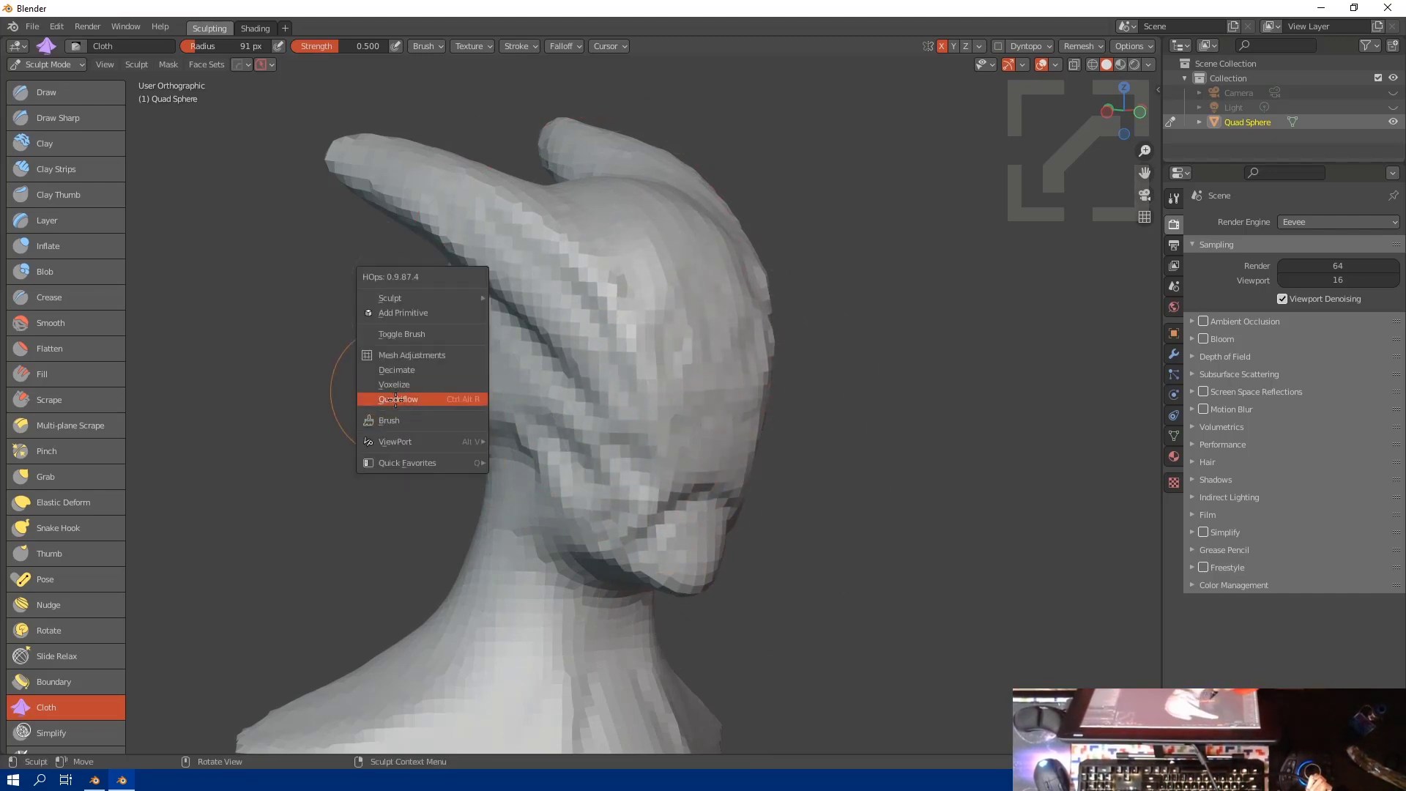
click(432, 385)
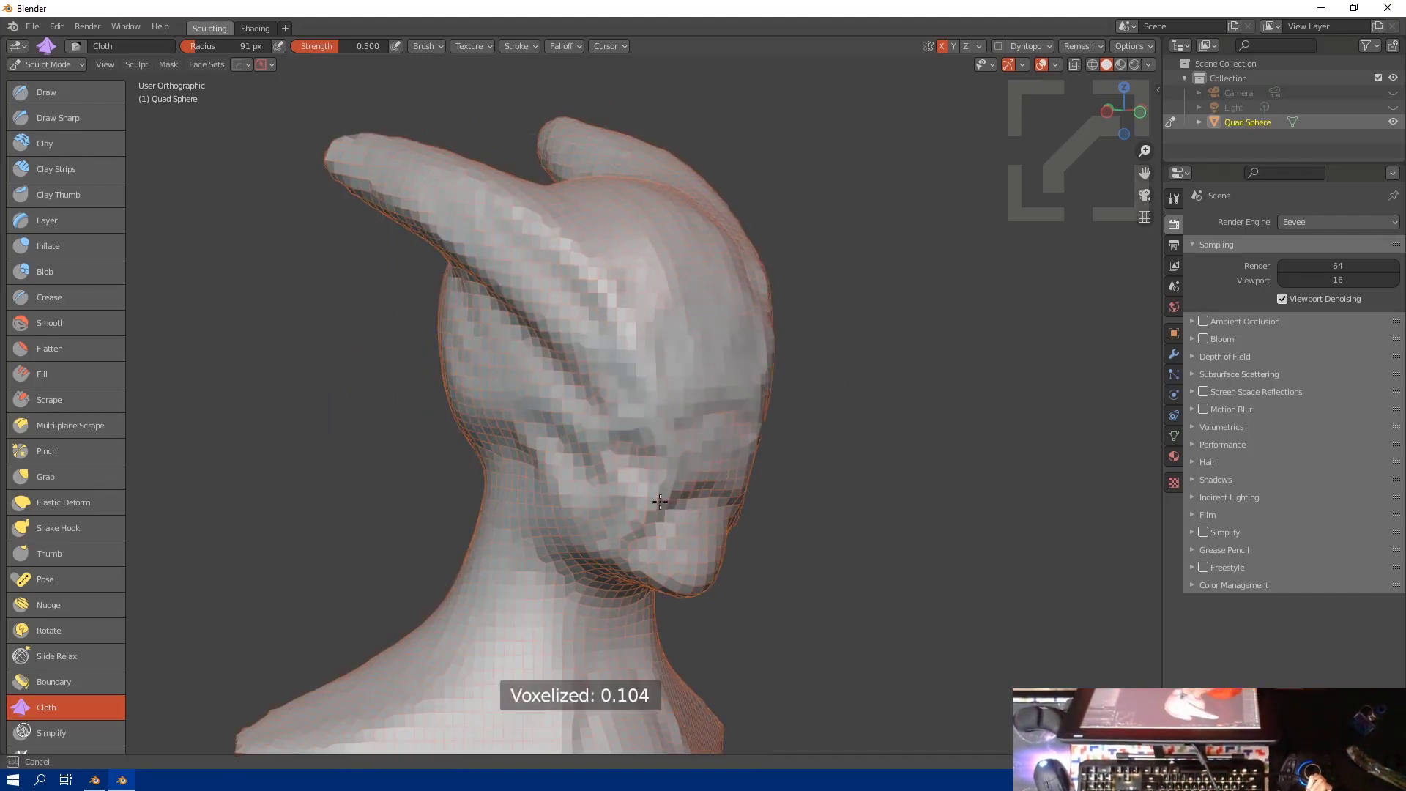
middle_drag(584, 331, 464, 393)
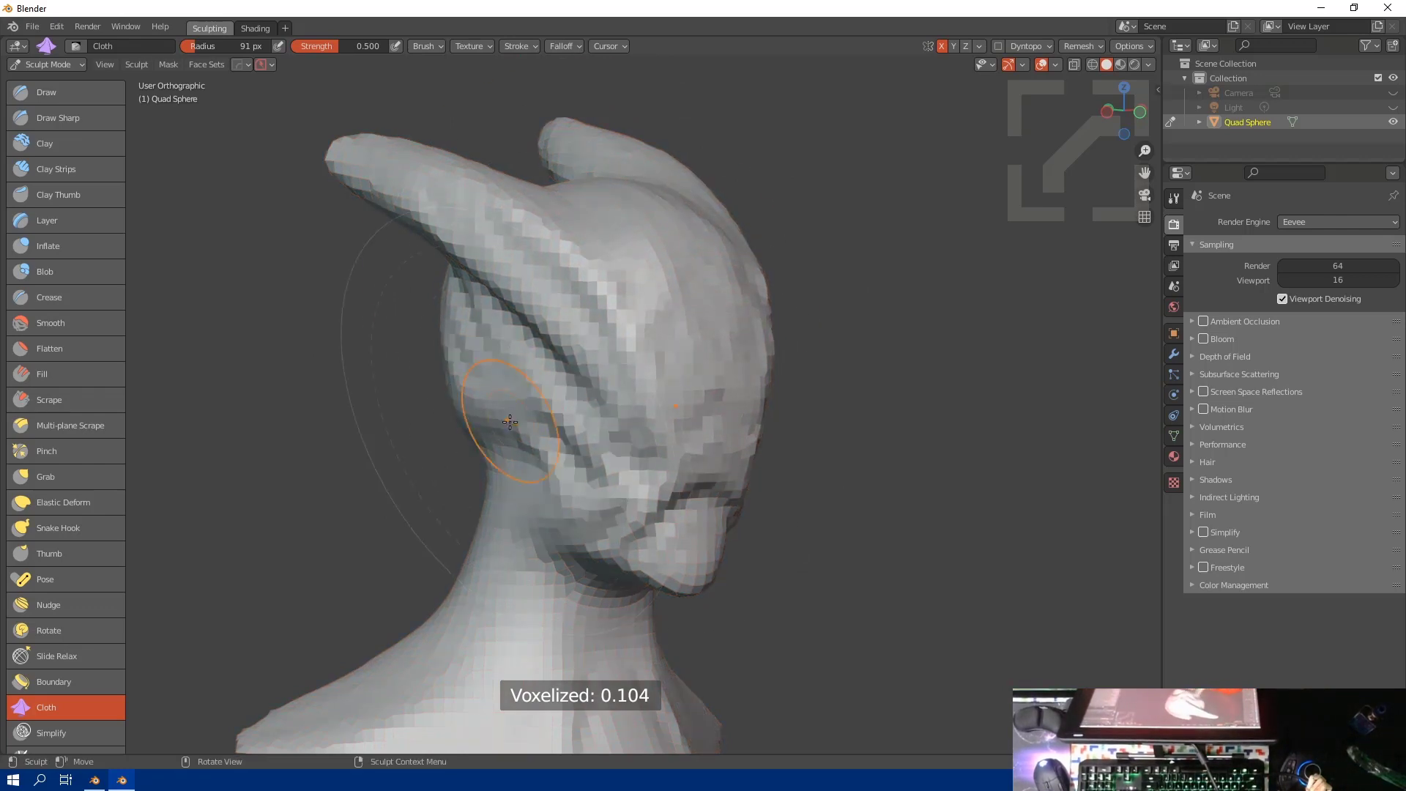
Step: Set the Cloth brush radius to 75 px for working on the side of the face
mouse_move(596, 474)
middle_down()
mouse_move(527, 454)
mouse_move(524, 439)
middle_up()
key(f)
click(553, 419)
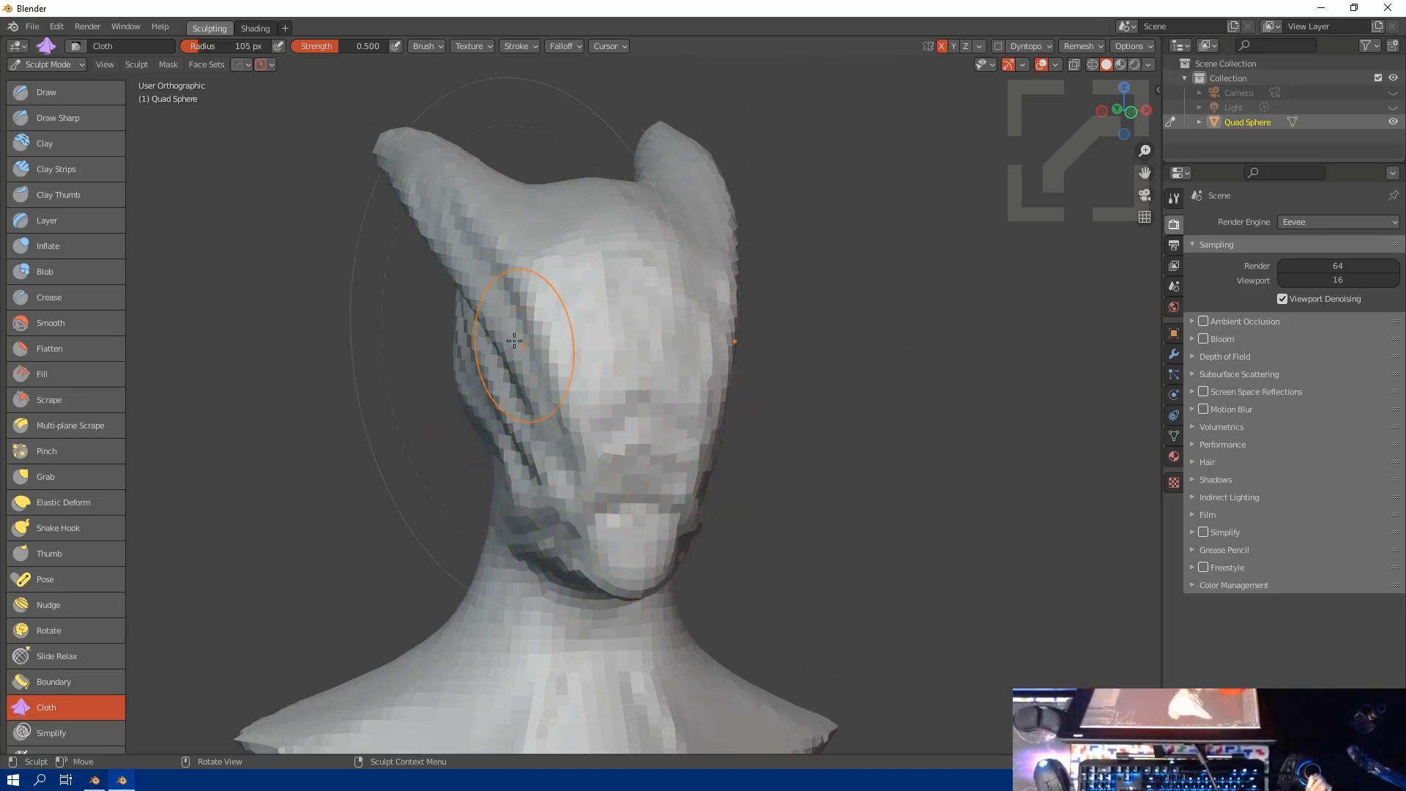
key(bracketleft)
key(bracketleft)
key(bracketleft)
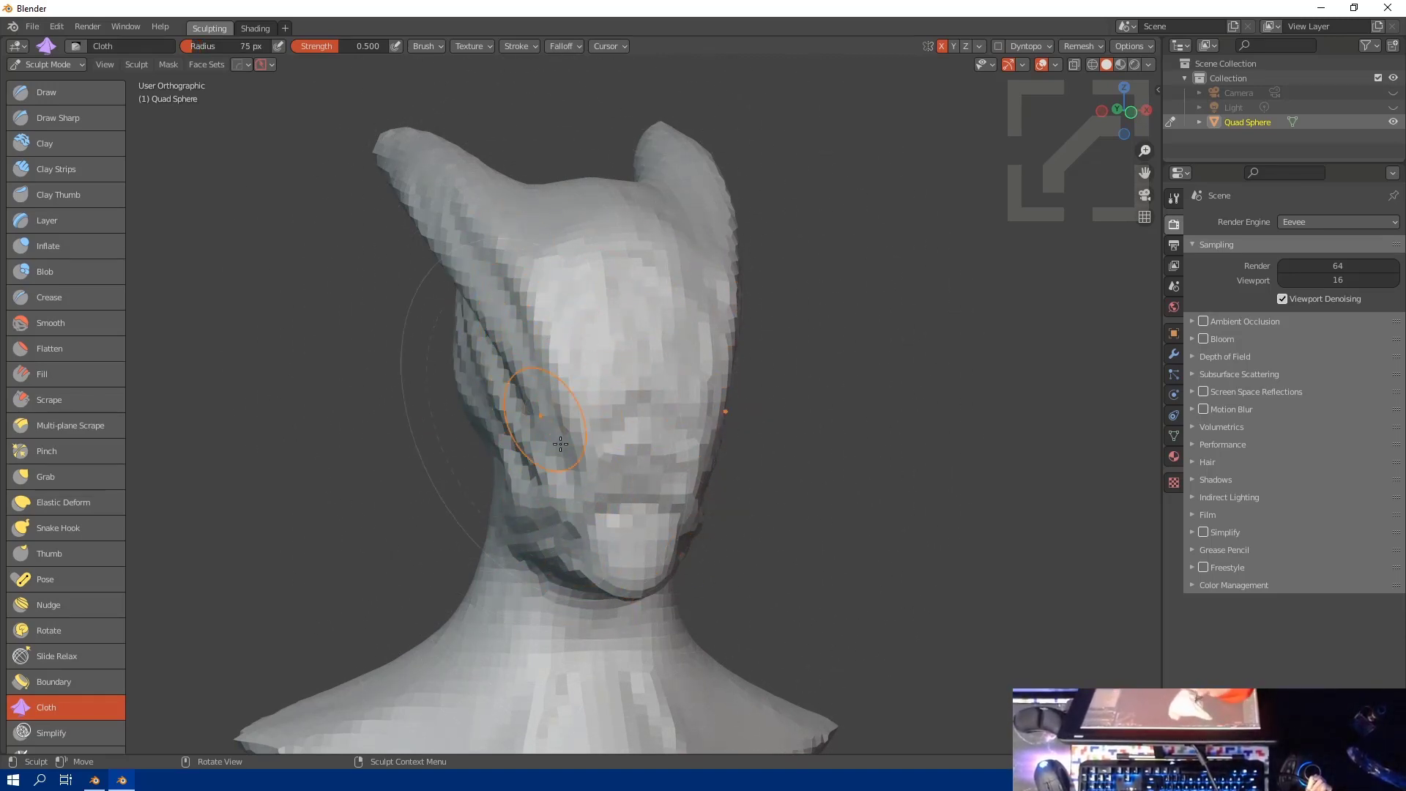